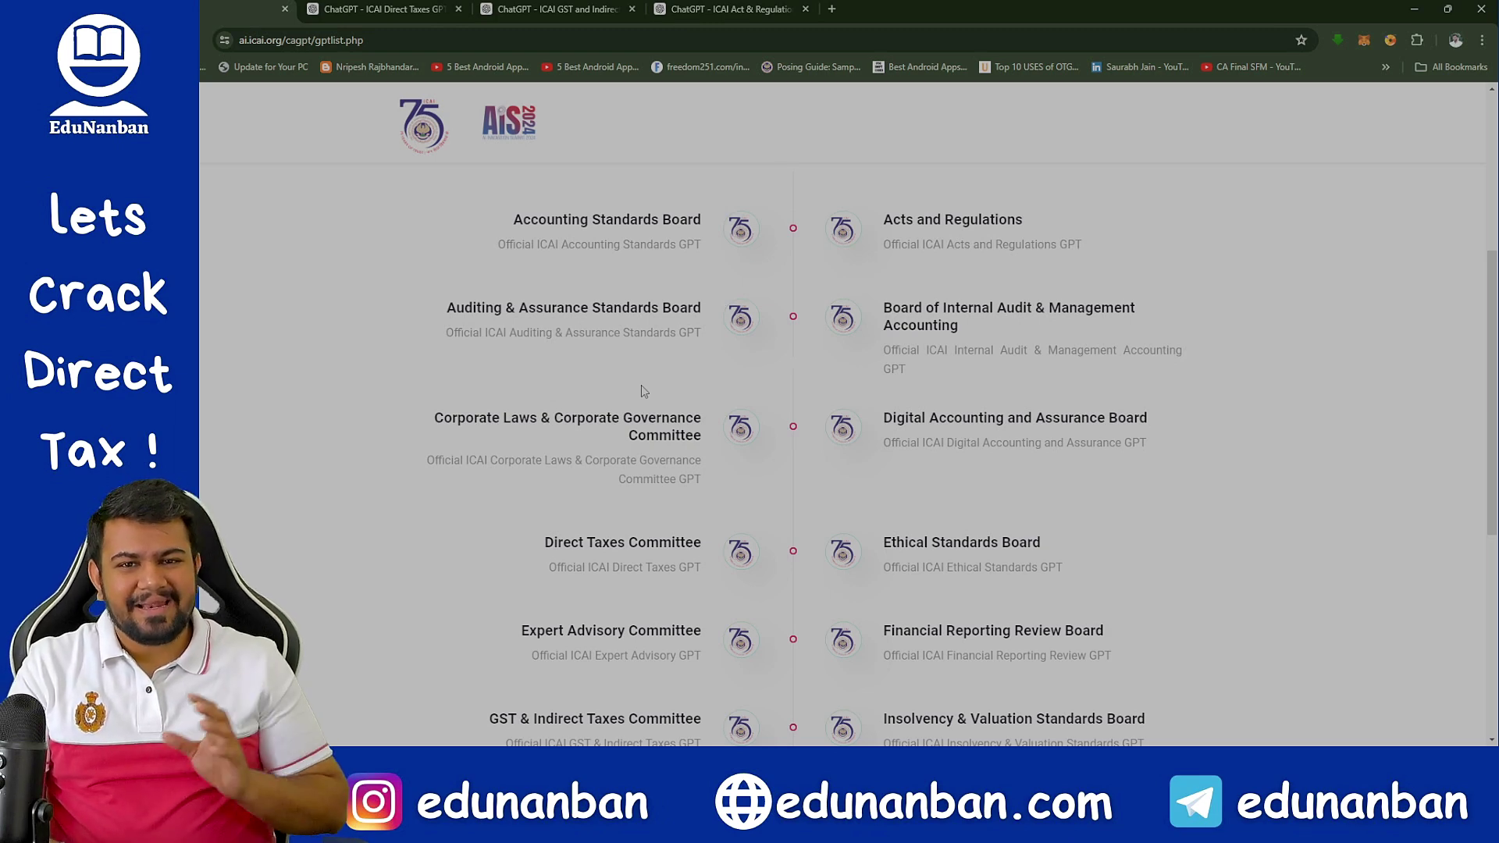
# Open the ICAI Act & Regulation GPT chat and ask "1. Can I advertise my services in a newspaper?".
pyautogui.scroll(2, 562, 281)
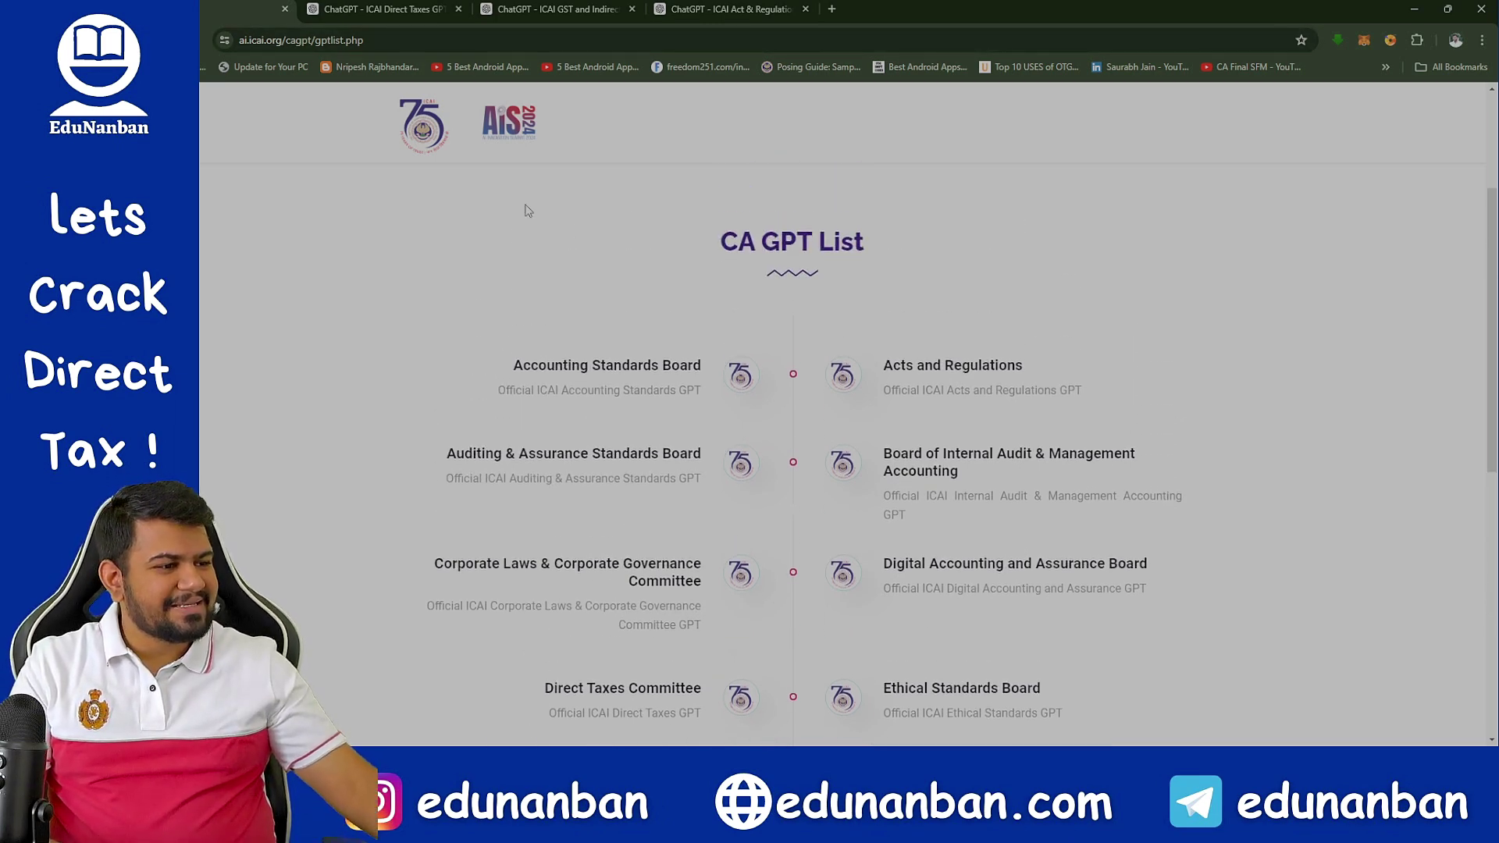
pyautogui.click(369, 10)
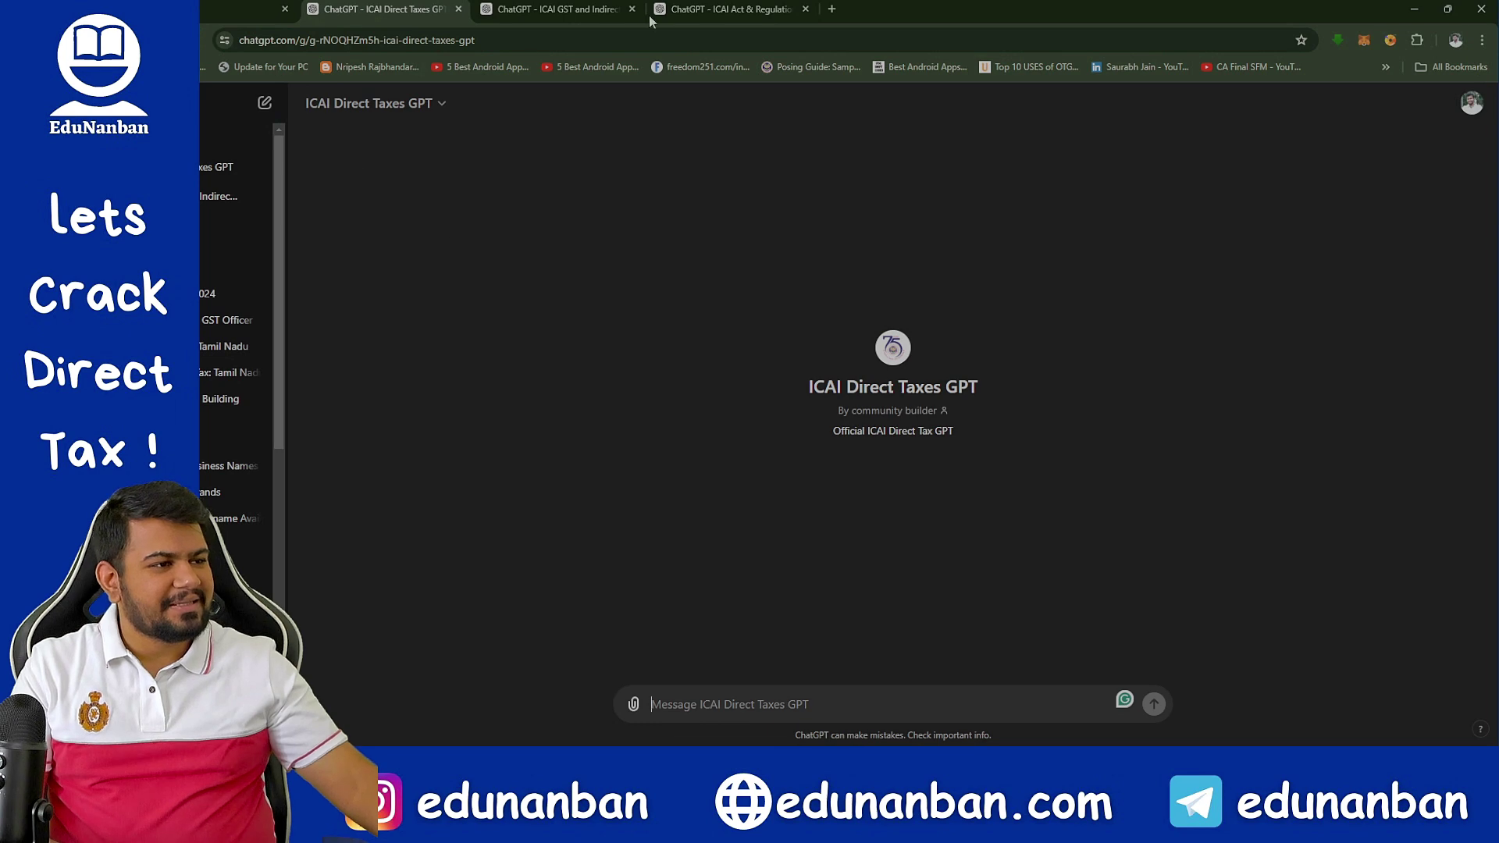
pyautogui.click(739, 6)
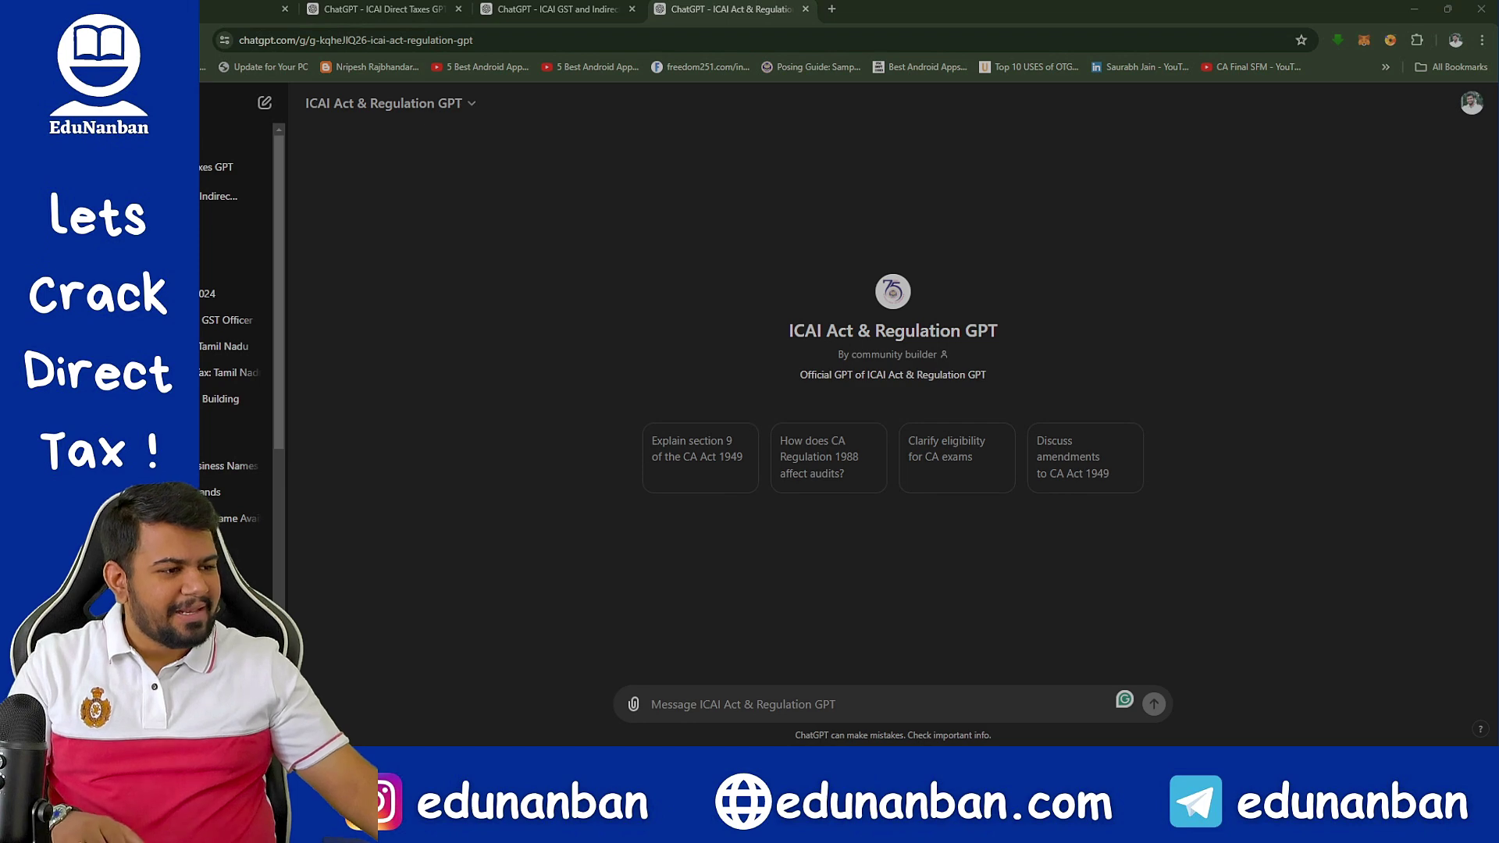
pyautogui.click(693, 513)
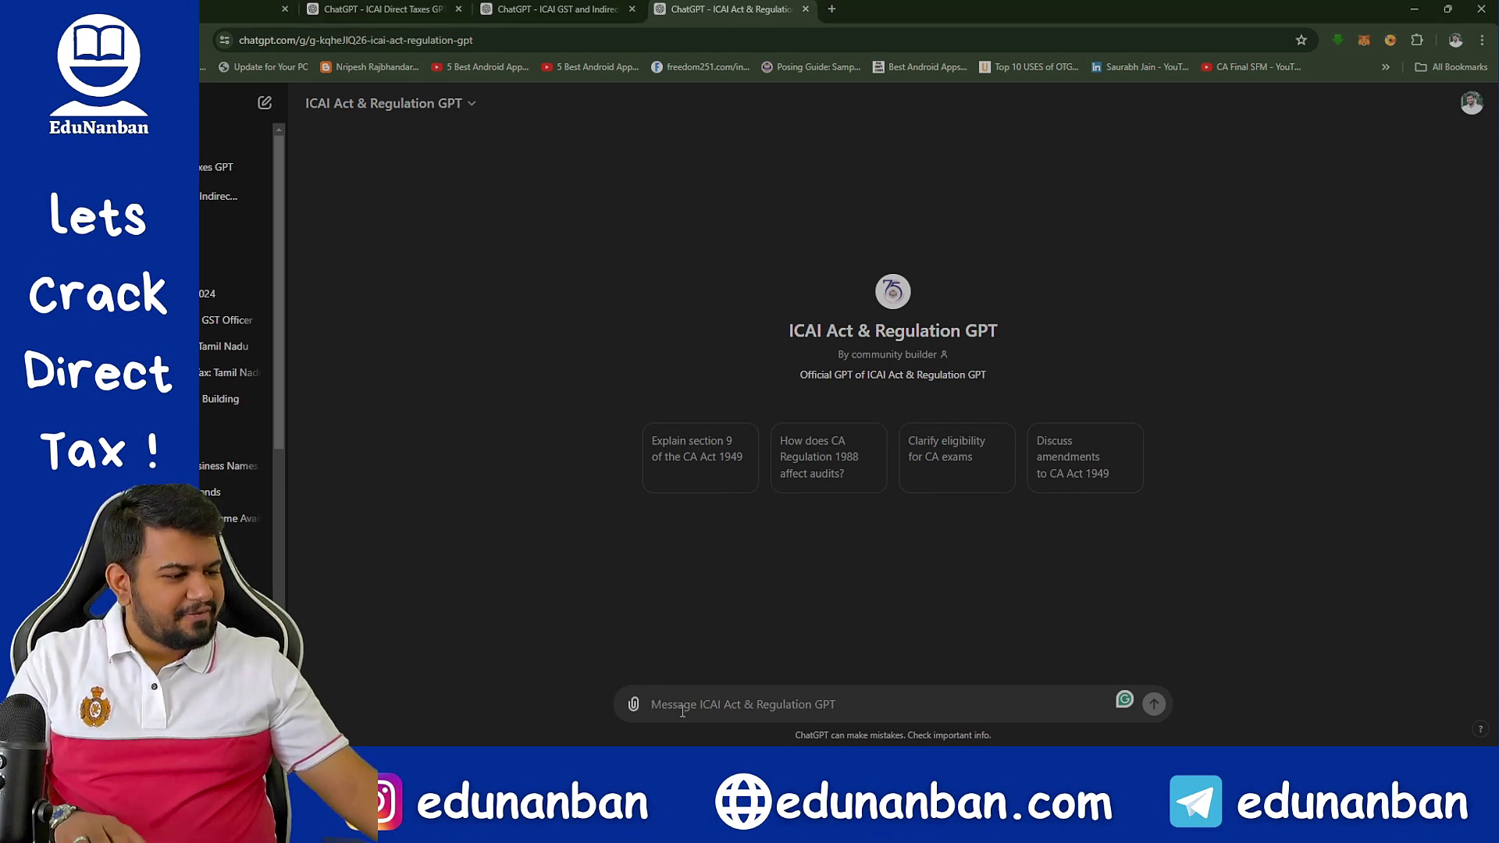
pyautogui.write('1. Can I advertise my services in a newspaper?')
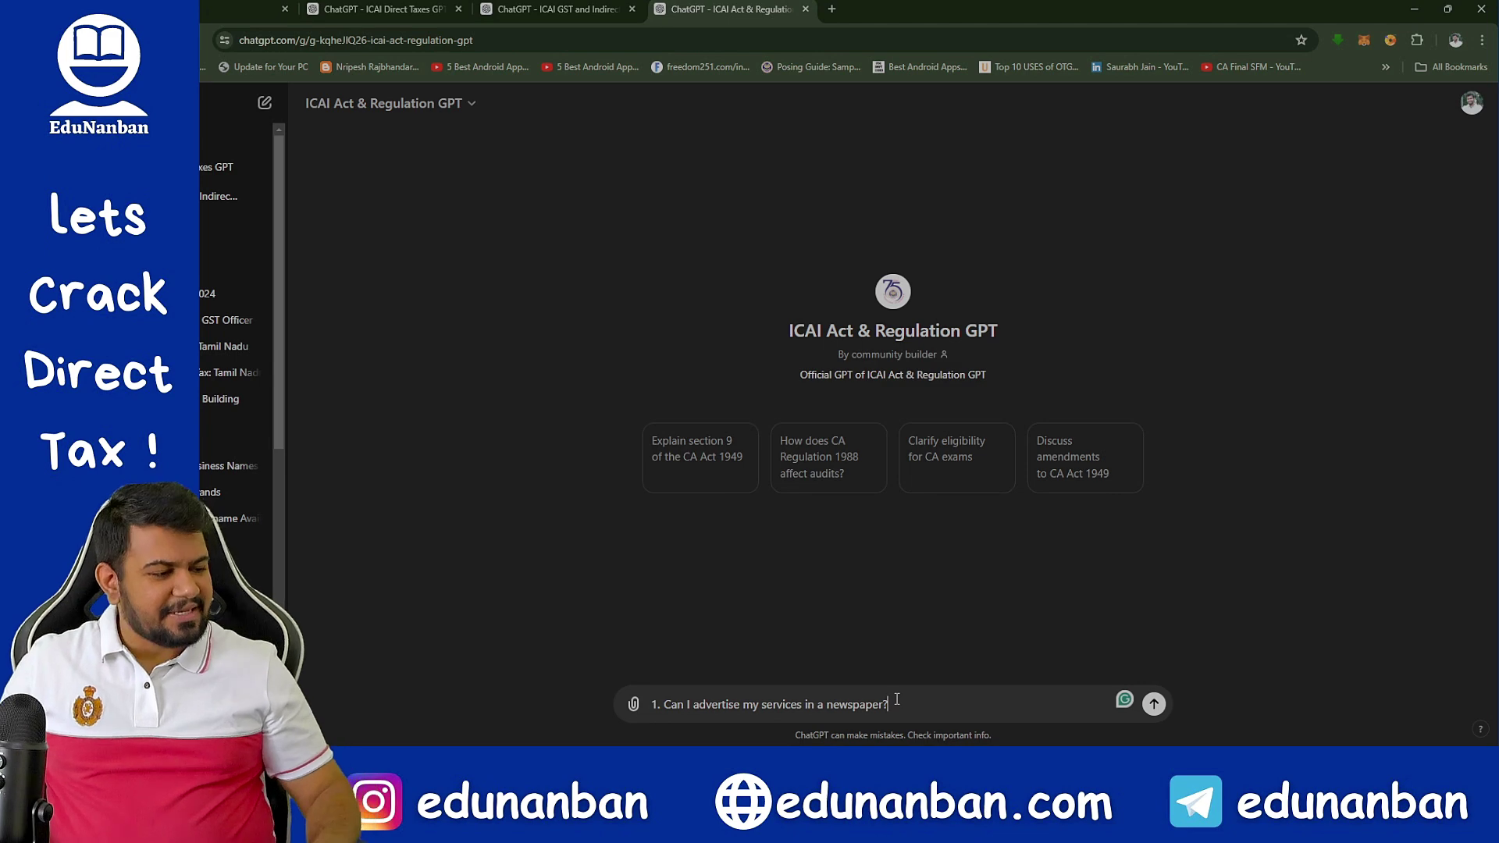
pyautogui.press('Return')
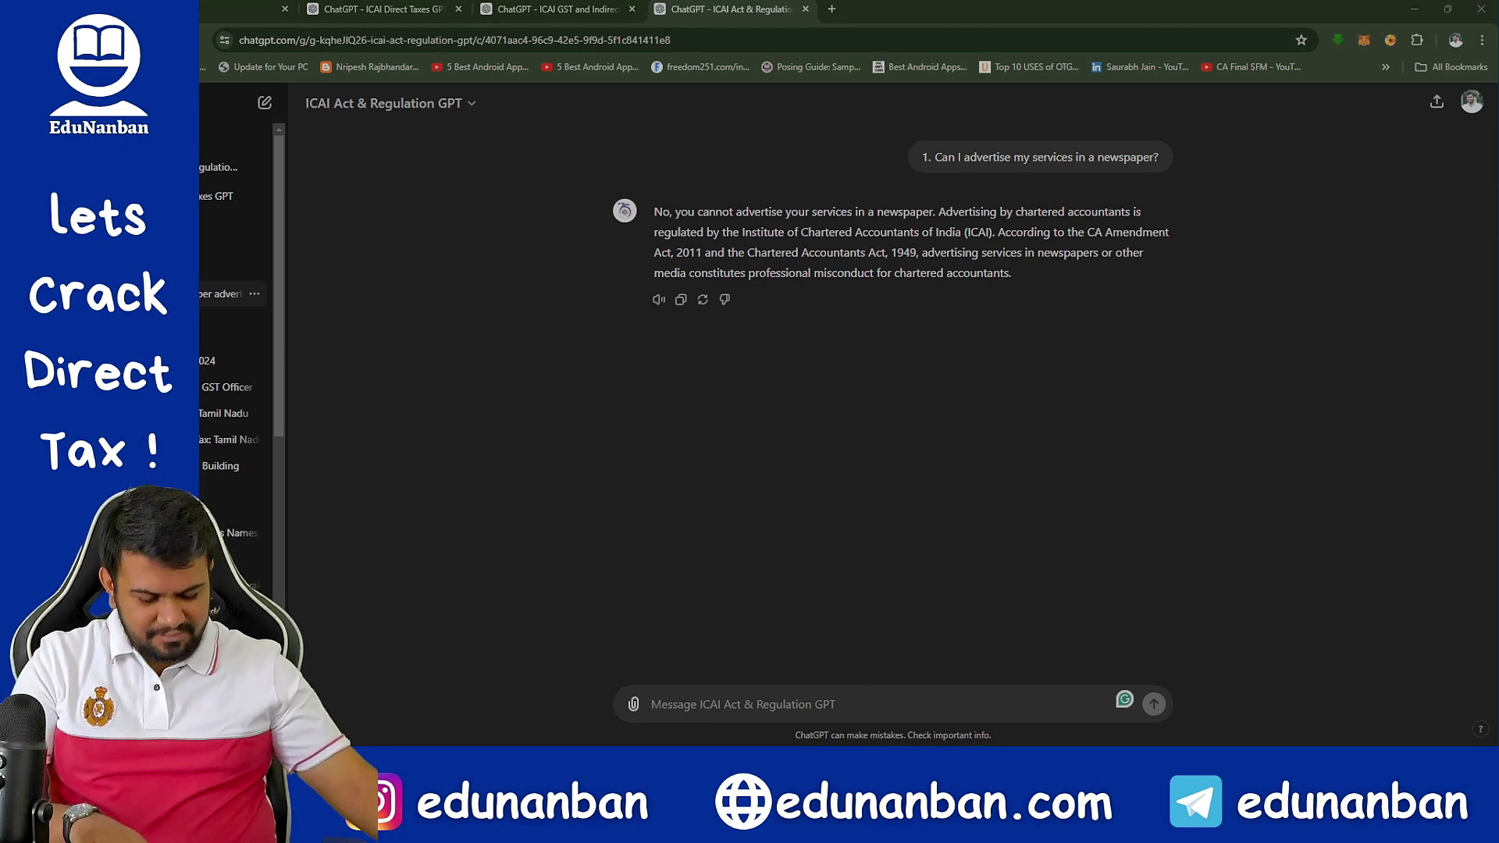
# Ask "2. I really want to audit a person. Can I go to his shop and offer him audit services?".
pyautogui.click(651, 702)
pyautogui.write('2. I really want to audit a person. Can I go to his shop and offer him audit services?')
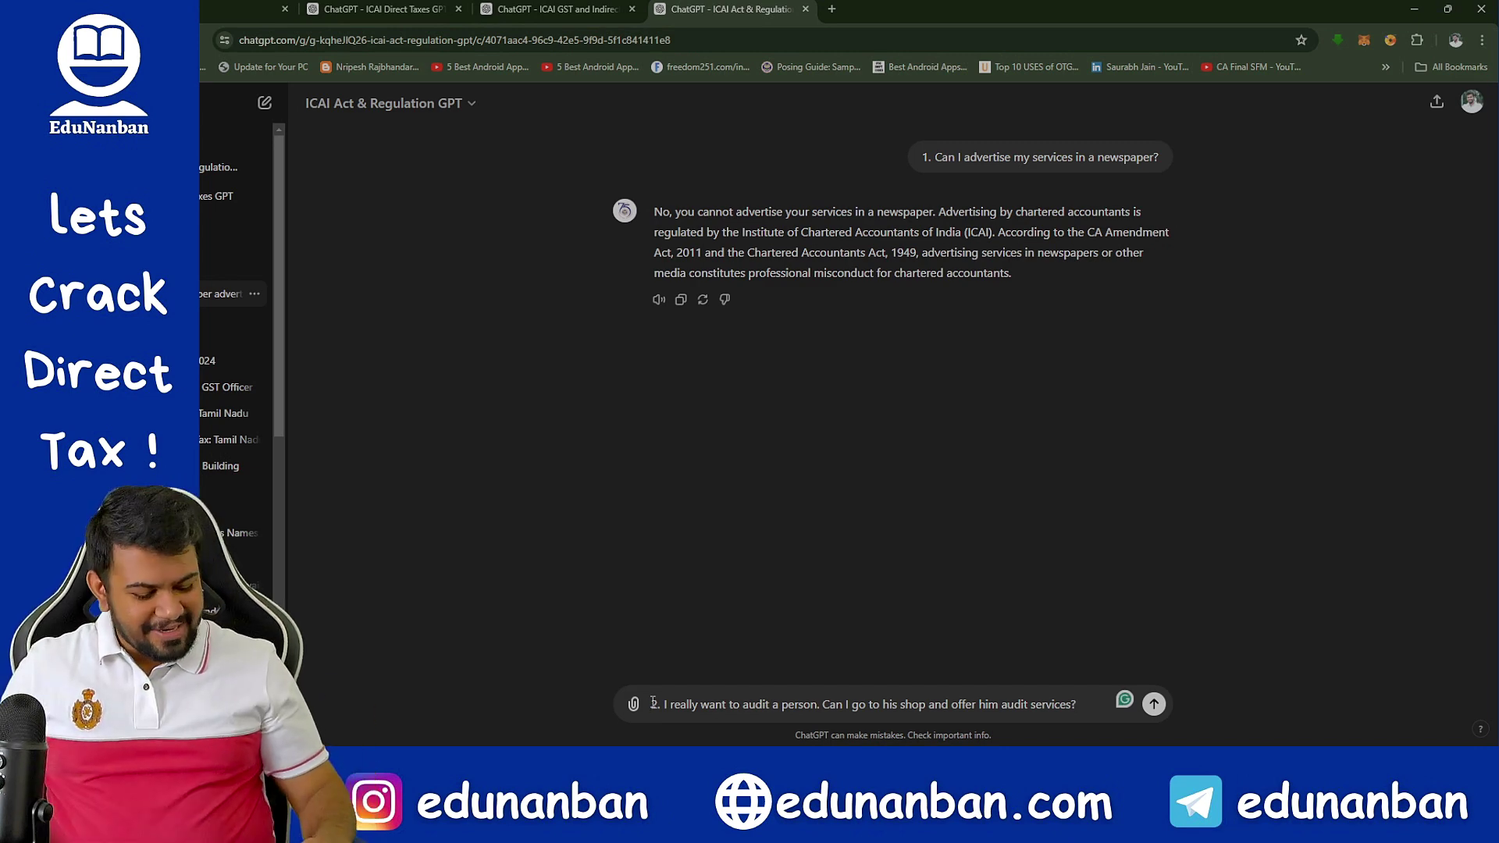
pyautogui.press('Return')
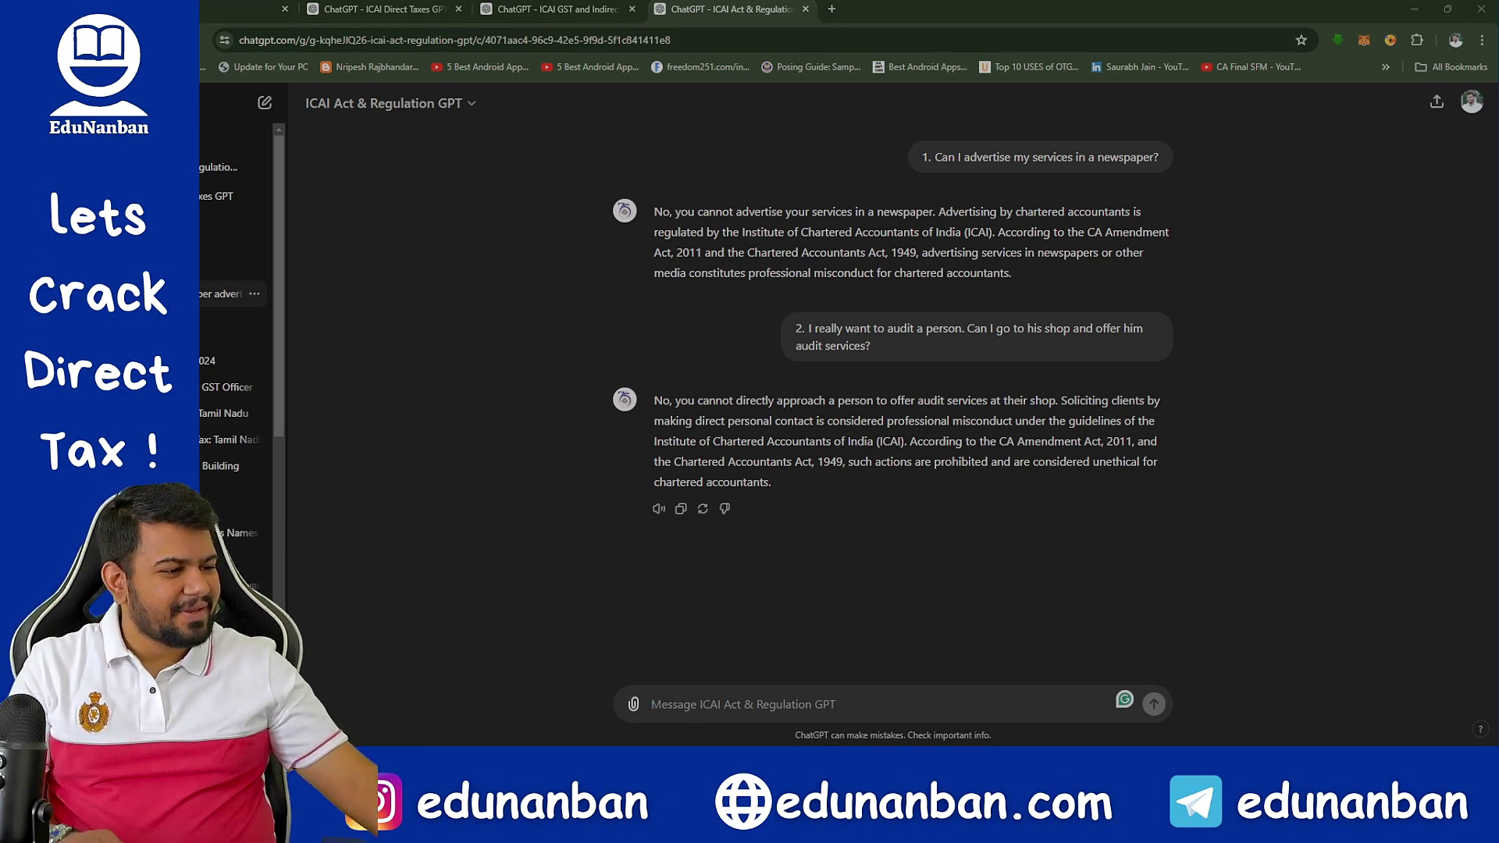
# Ask "3. Who is eligible to write CA Final?" and highlight the articleship requirement in the answer.
pyautogui.click(695, 703)
pyautogui.write('3. Who is eligible to write CA Final?')
pyautogui.press('Return')
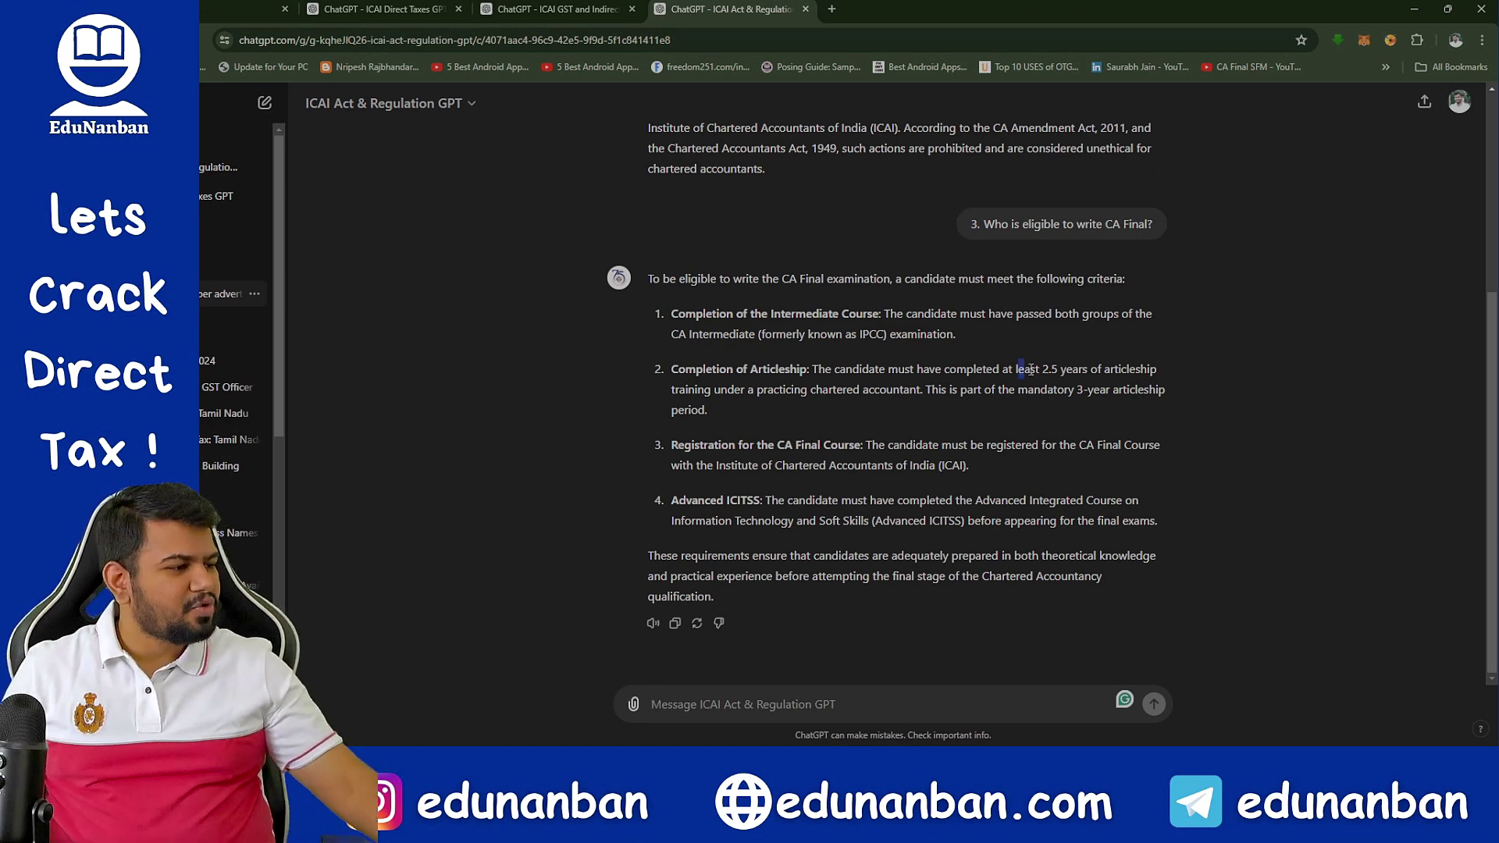
pyautogui.moveTo(1016, 369); pyautogui.dragTo(1158, 392)
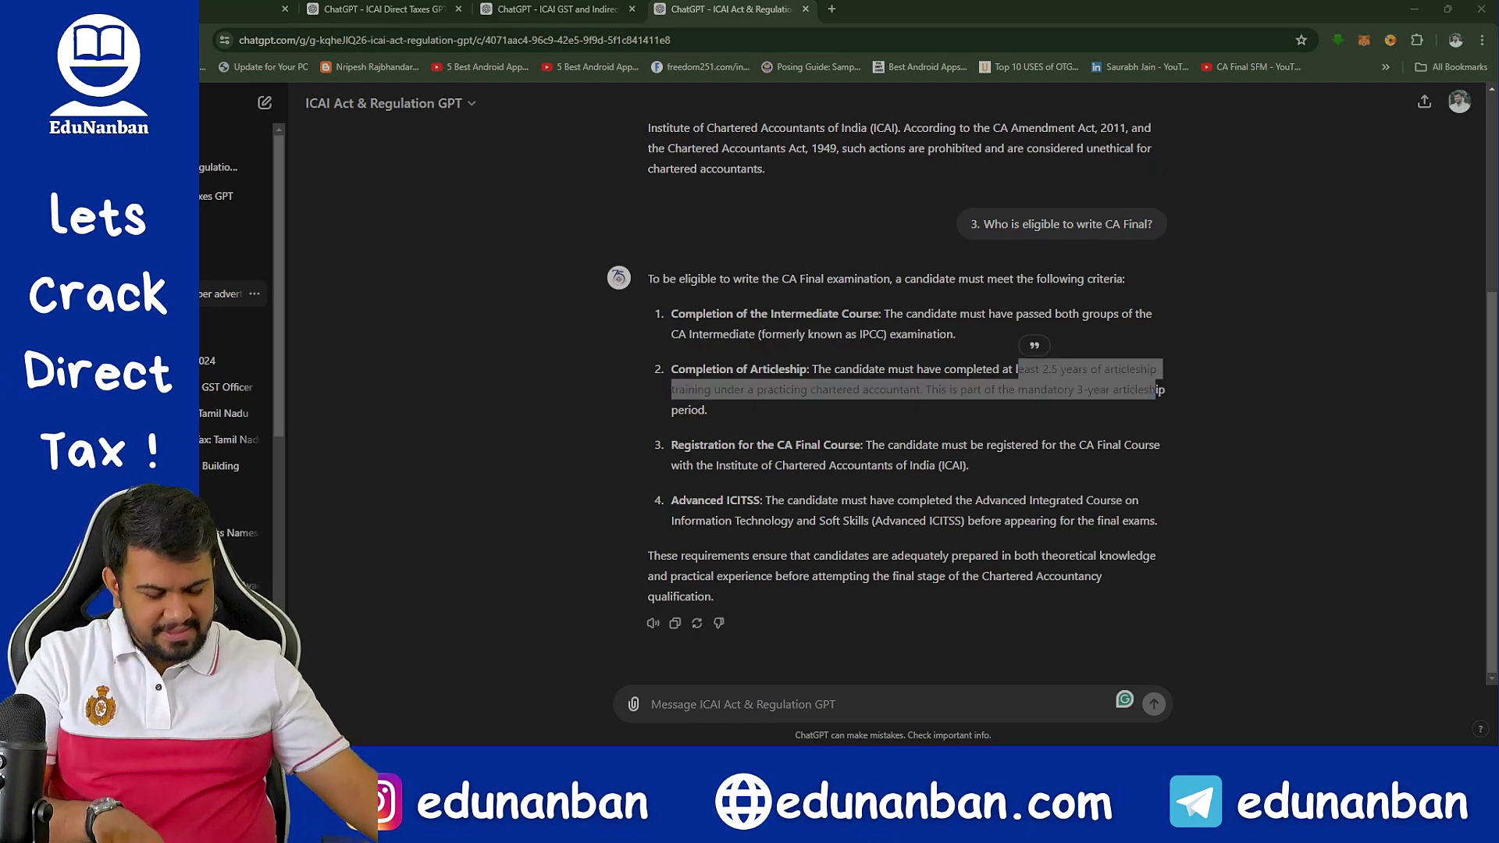
# Ask "4. If I pass my CA Intermediate in May 2024 exams, when can I write CA Final?".
pyautogui.hotkey('alt', 'Tab')
pyautogui.click(676, 699)
pyautogui.write('4. If I pass my CA Intermediate in May 2024 exams, when can I write CA Final?')
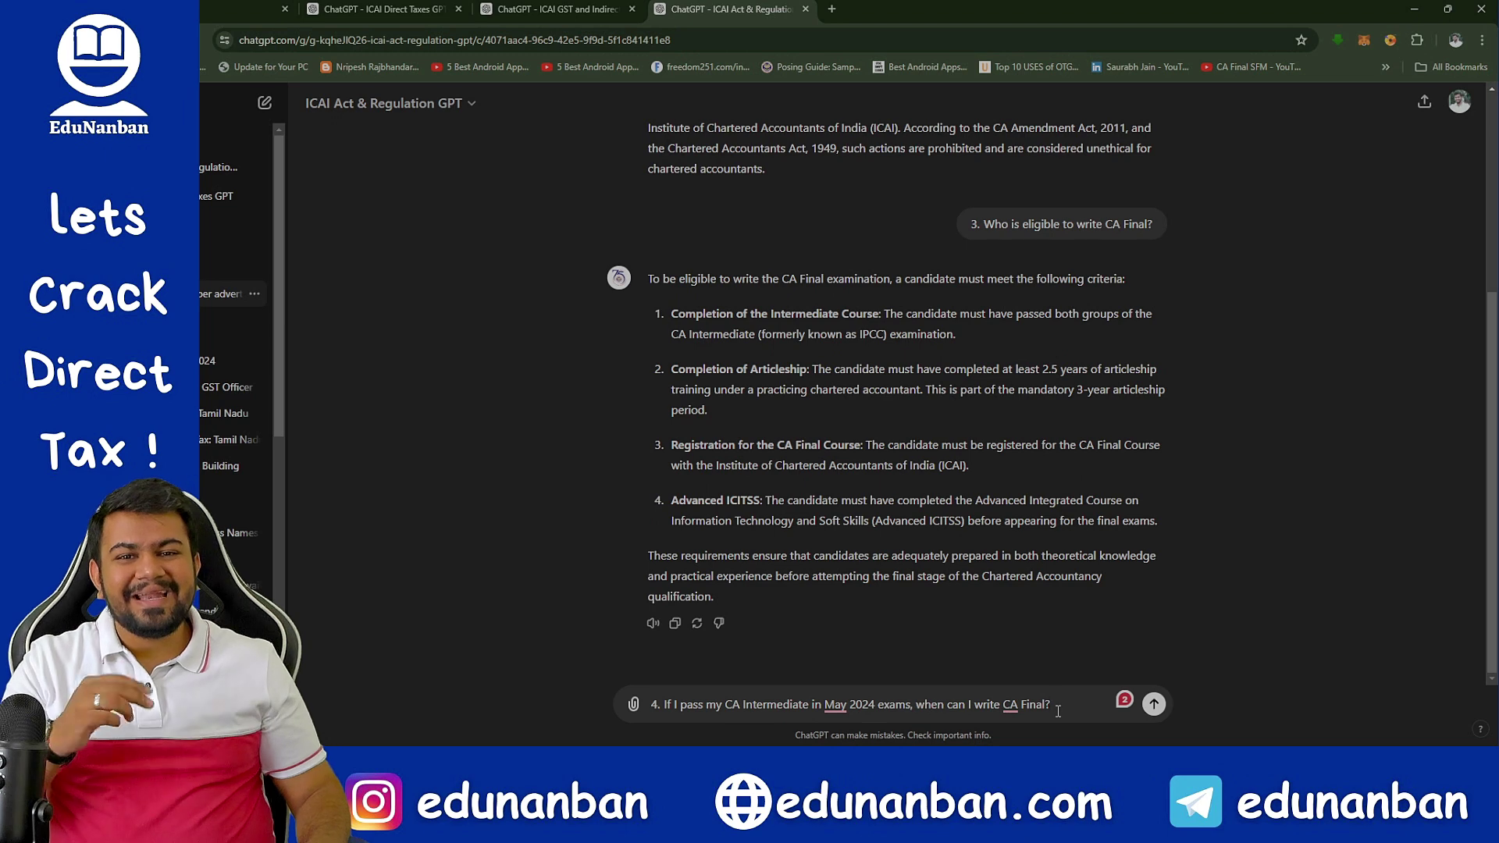
pyautogui.press('Return')
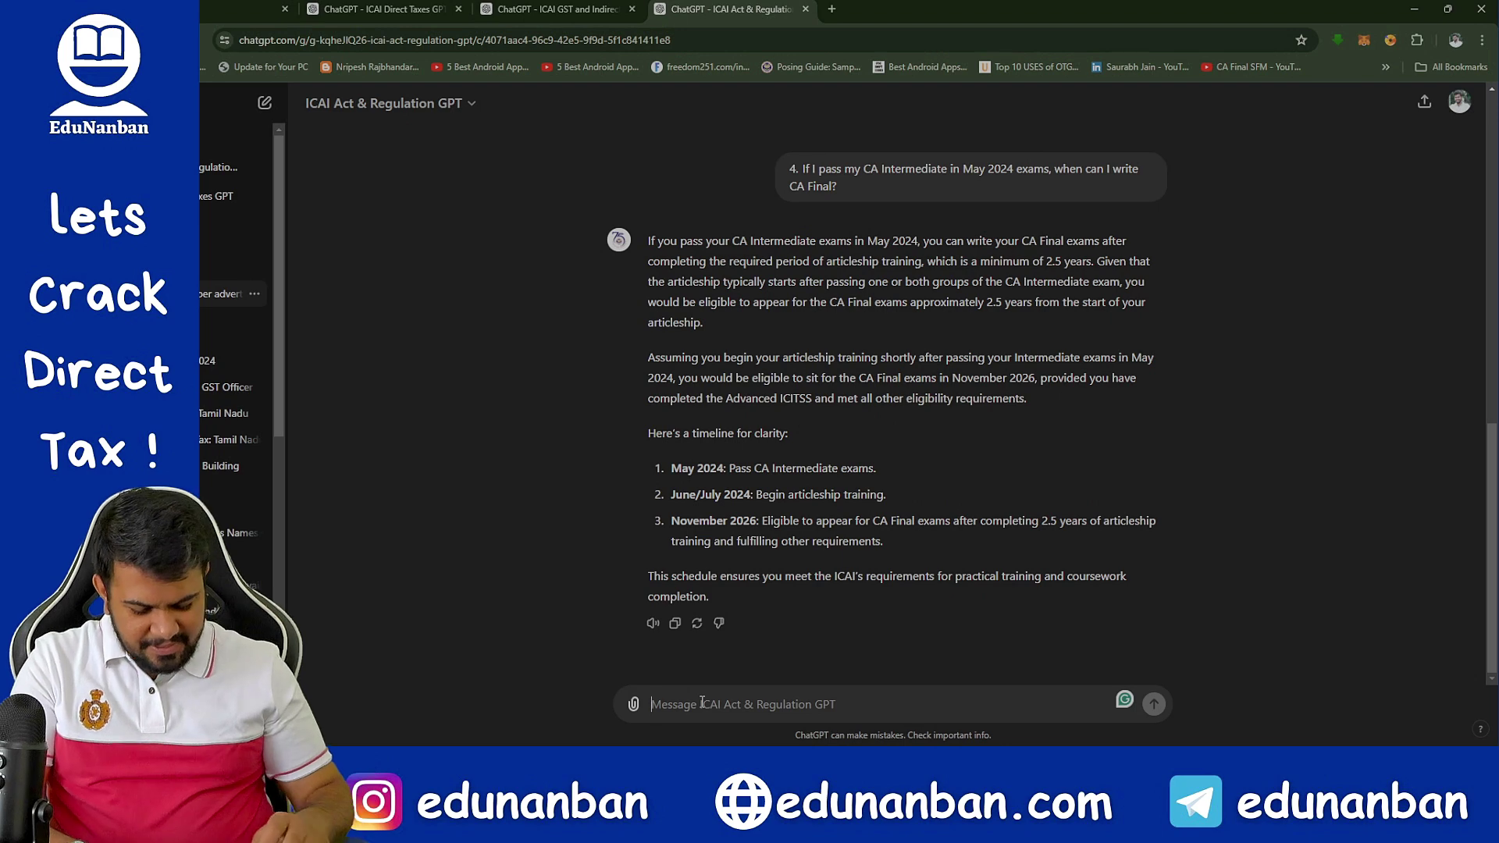
# Send the follow-up "You are talking about old syllabus, please tell me about new syllabus CA Final" and review the reply.
pyautogui.write('I')
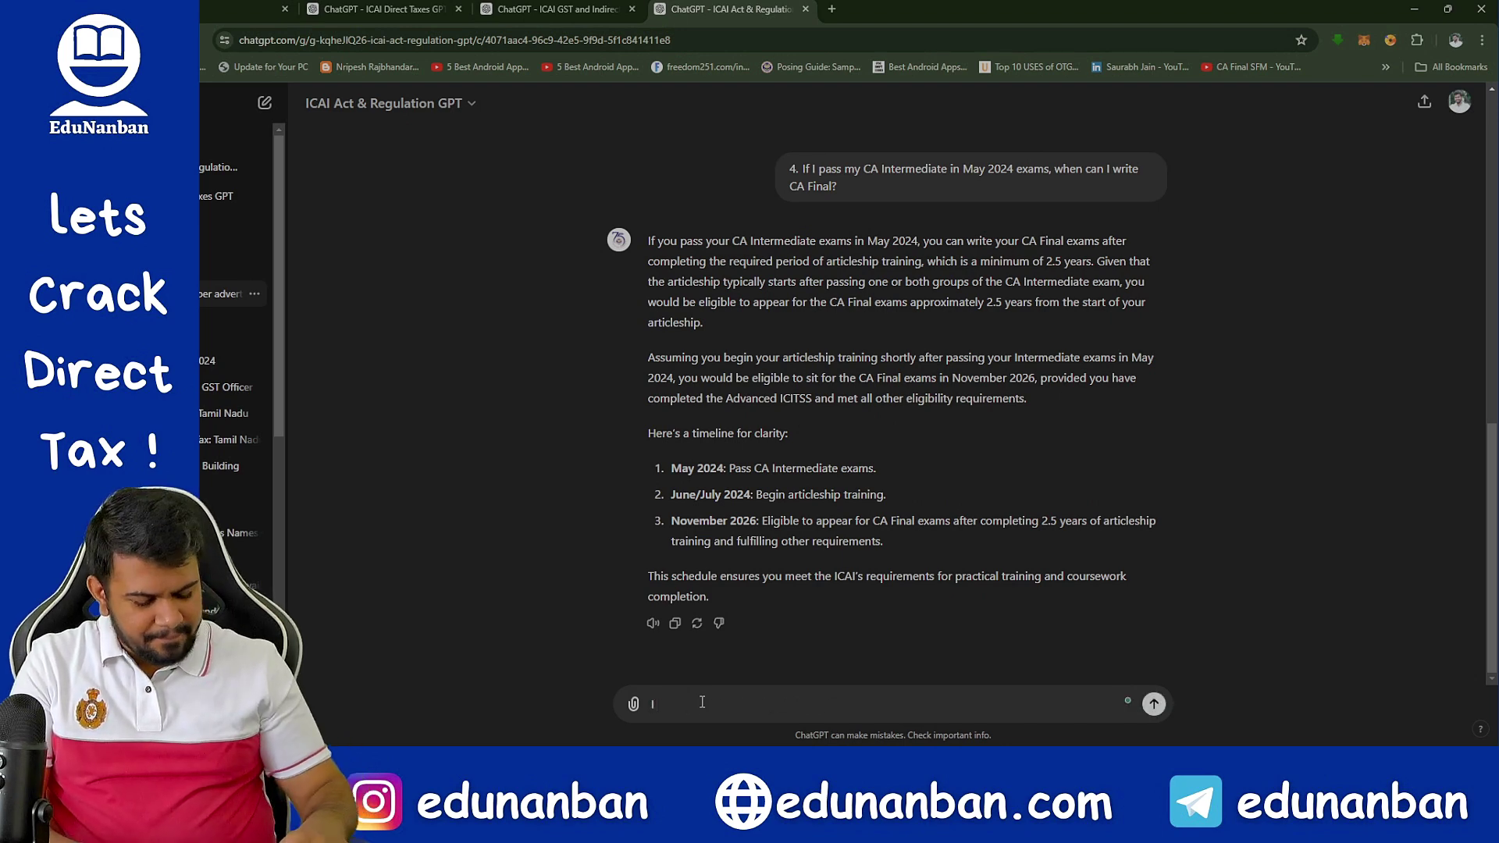
pyautogui.press('BackSpace')
pyautogui.write('You are ta')
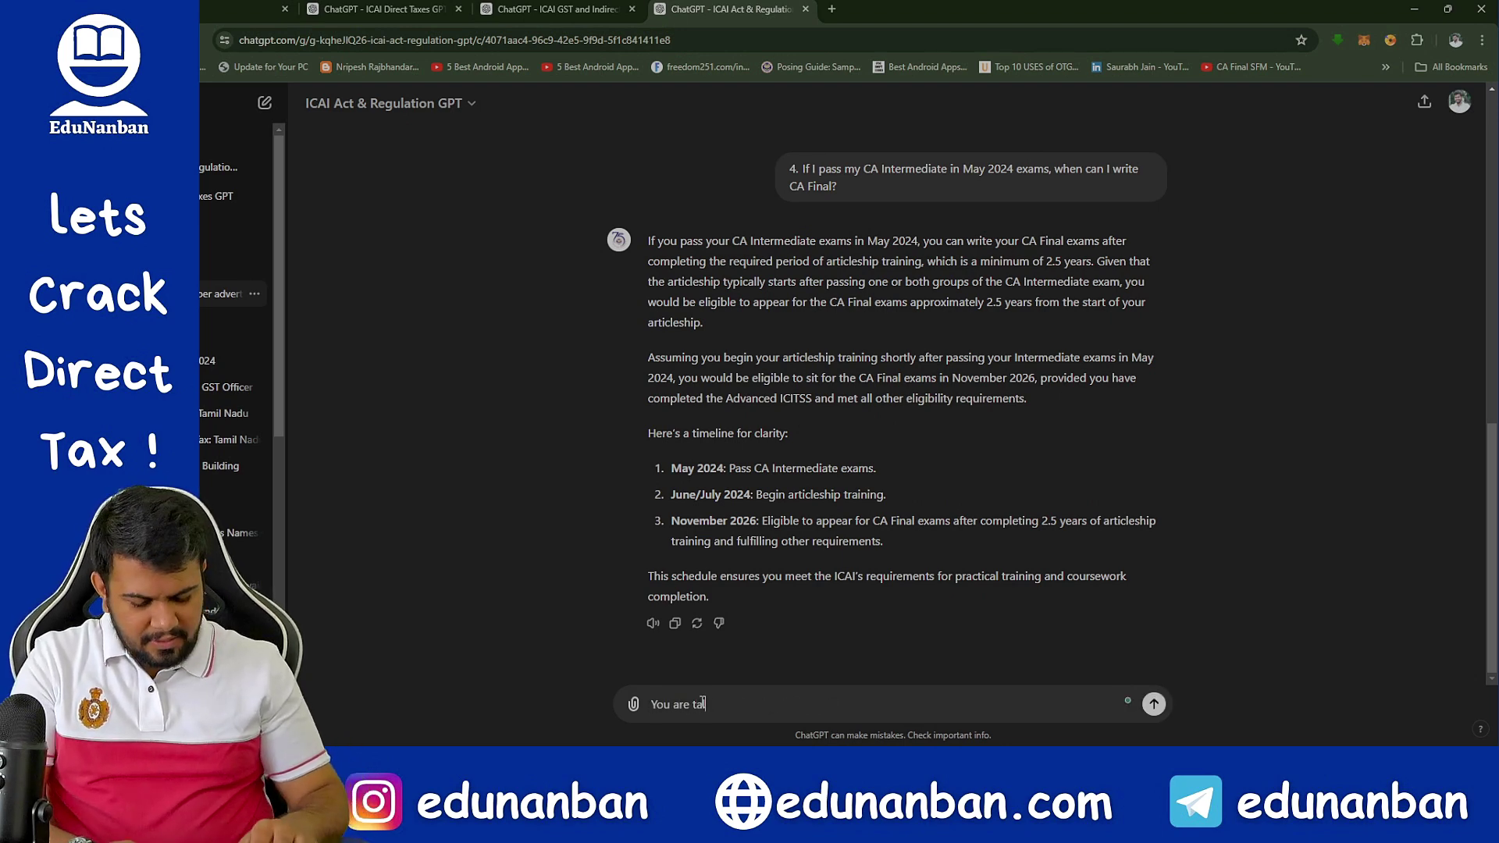
pyautogui.write('lking about')
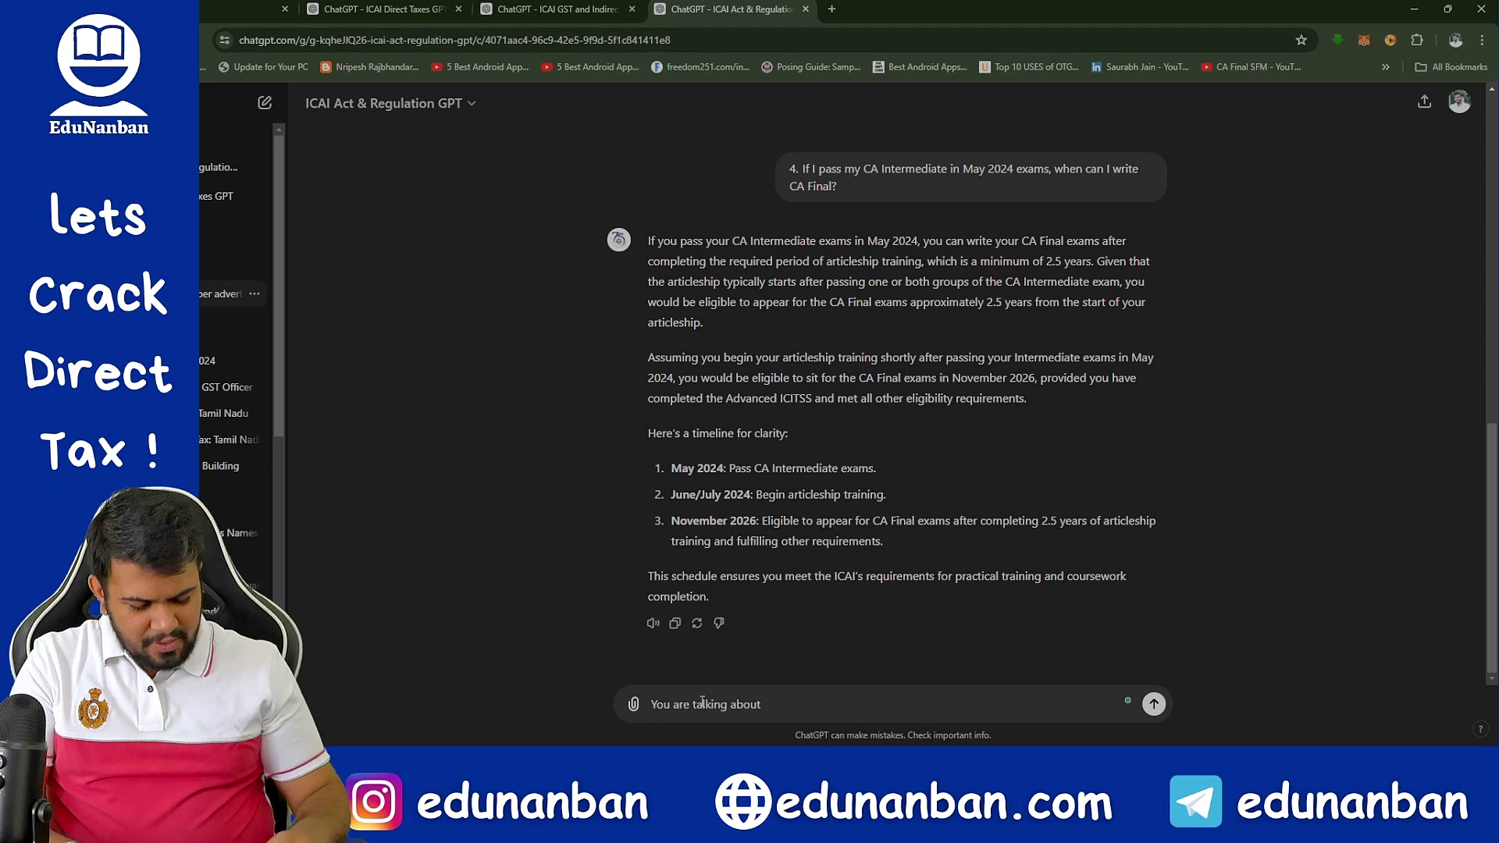
pyautogui.write(' old syllabus')
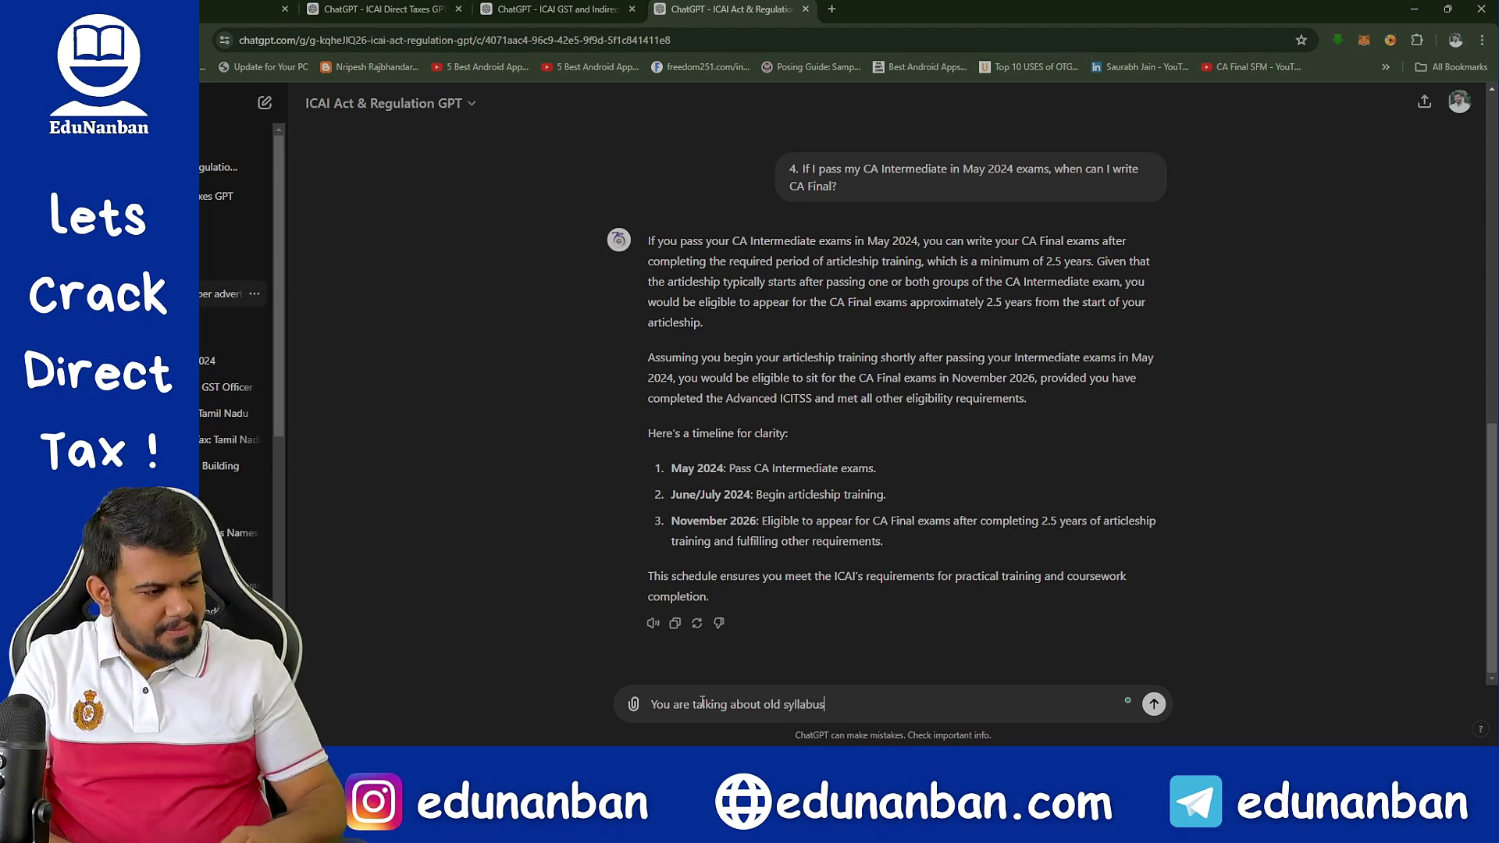
pyautogui.write(', please t')
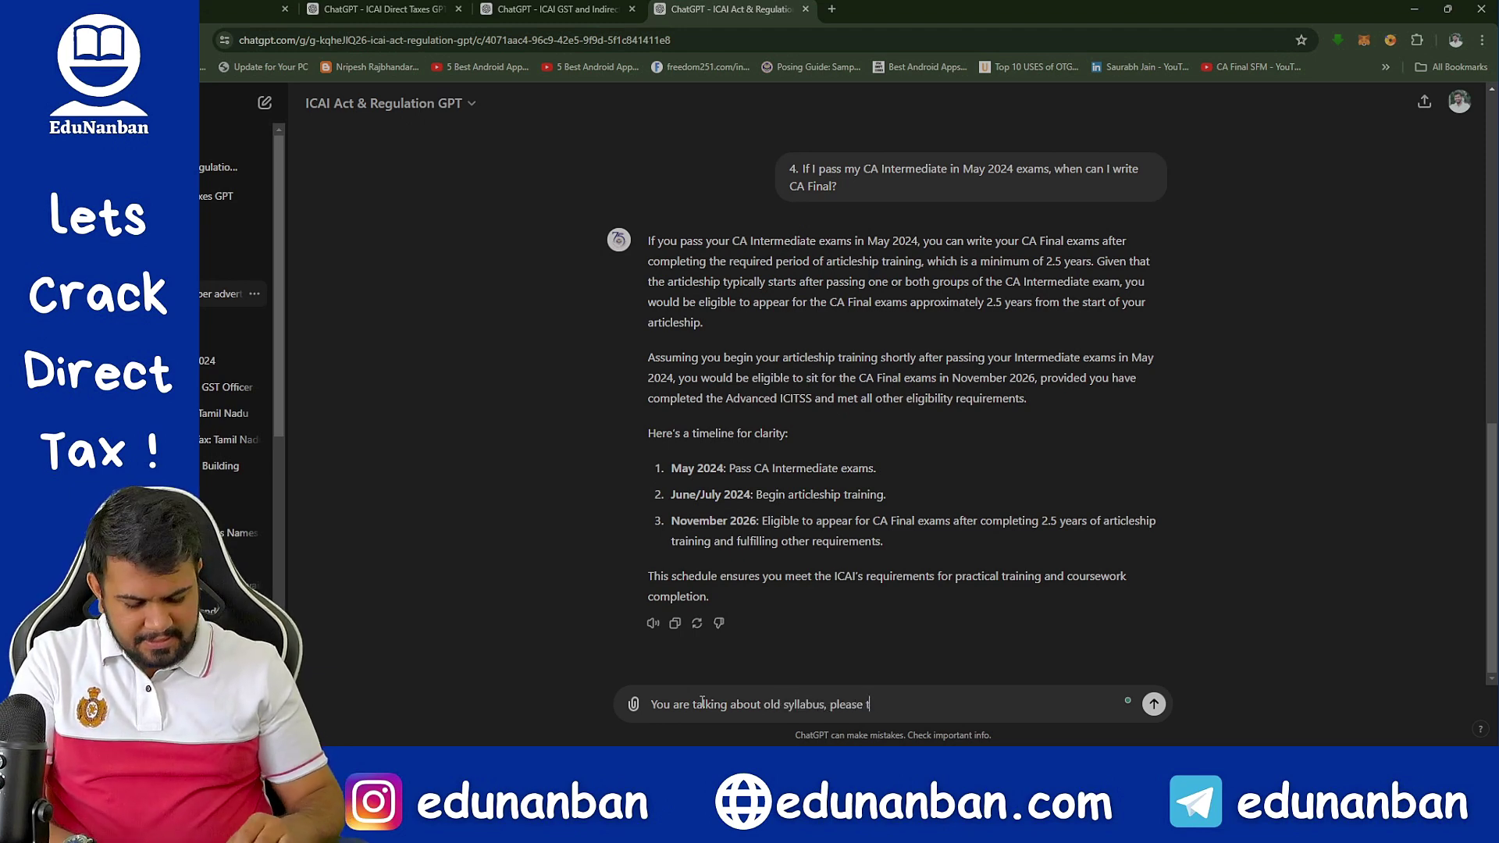
pyautogui.write('ell me about n')
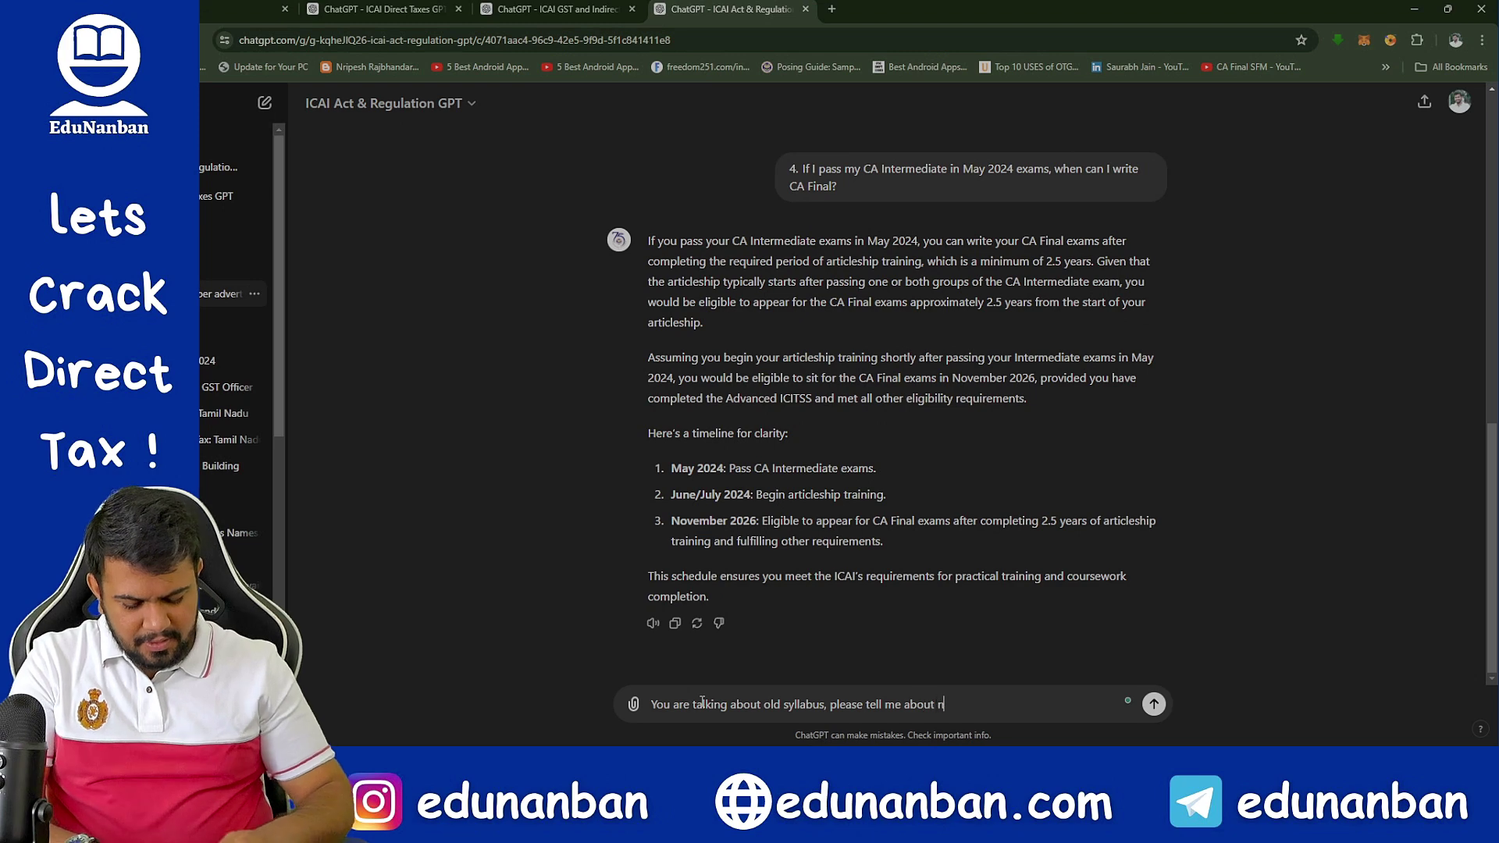
pyautogui.write('ew syllabus ')
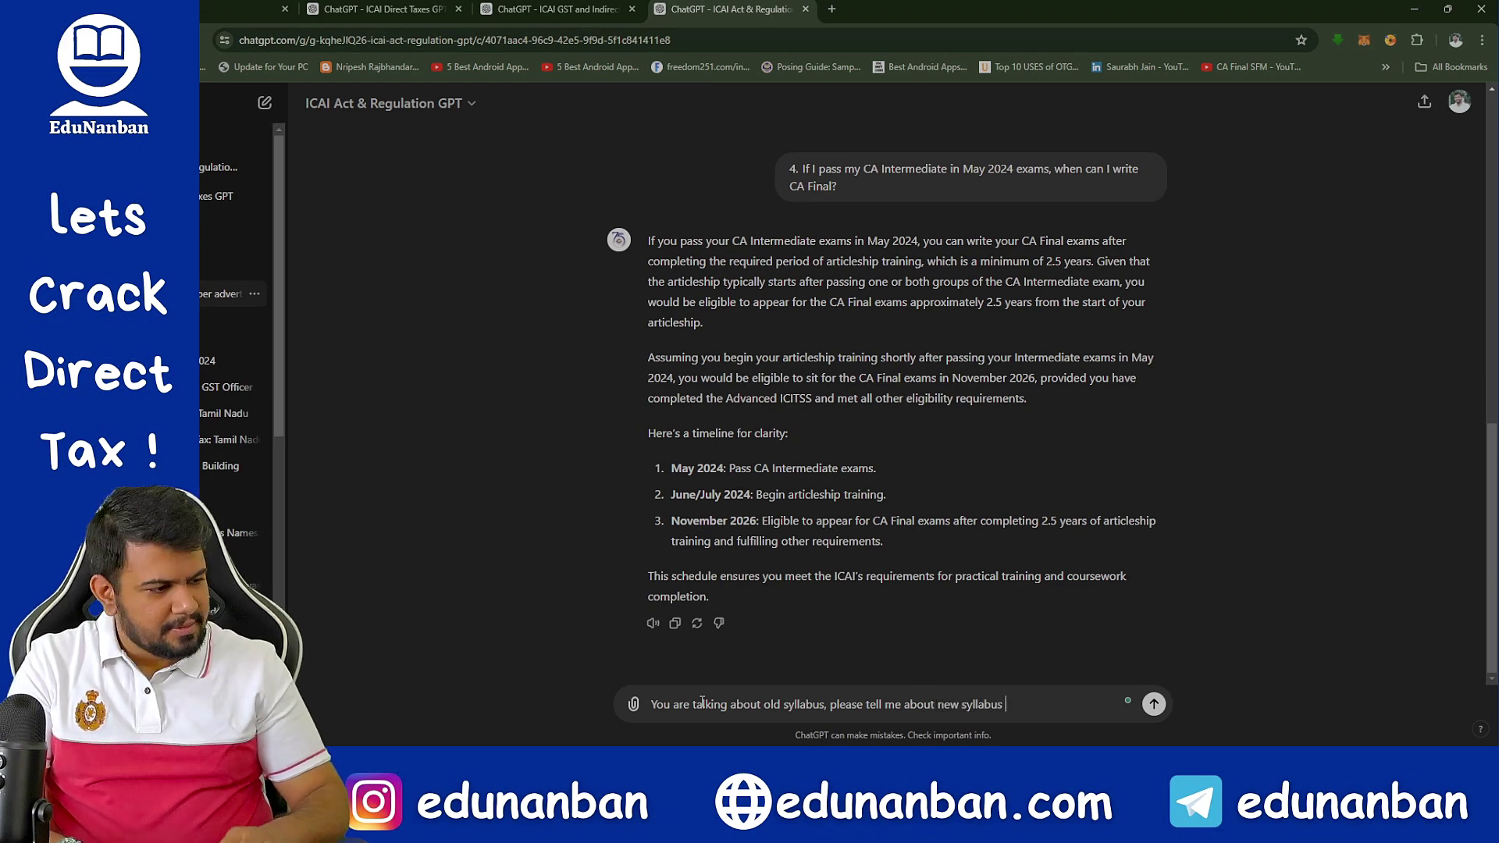
pyautogui.write('CA Final')
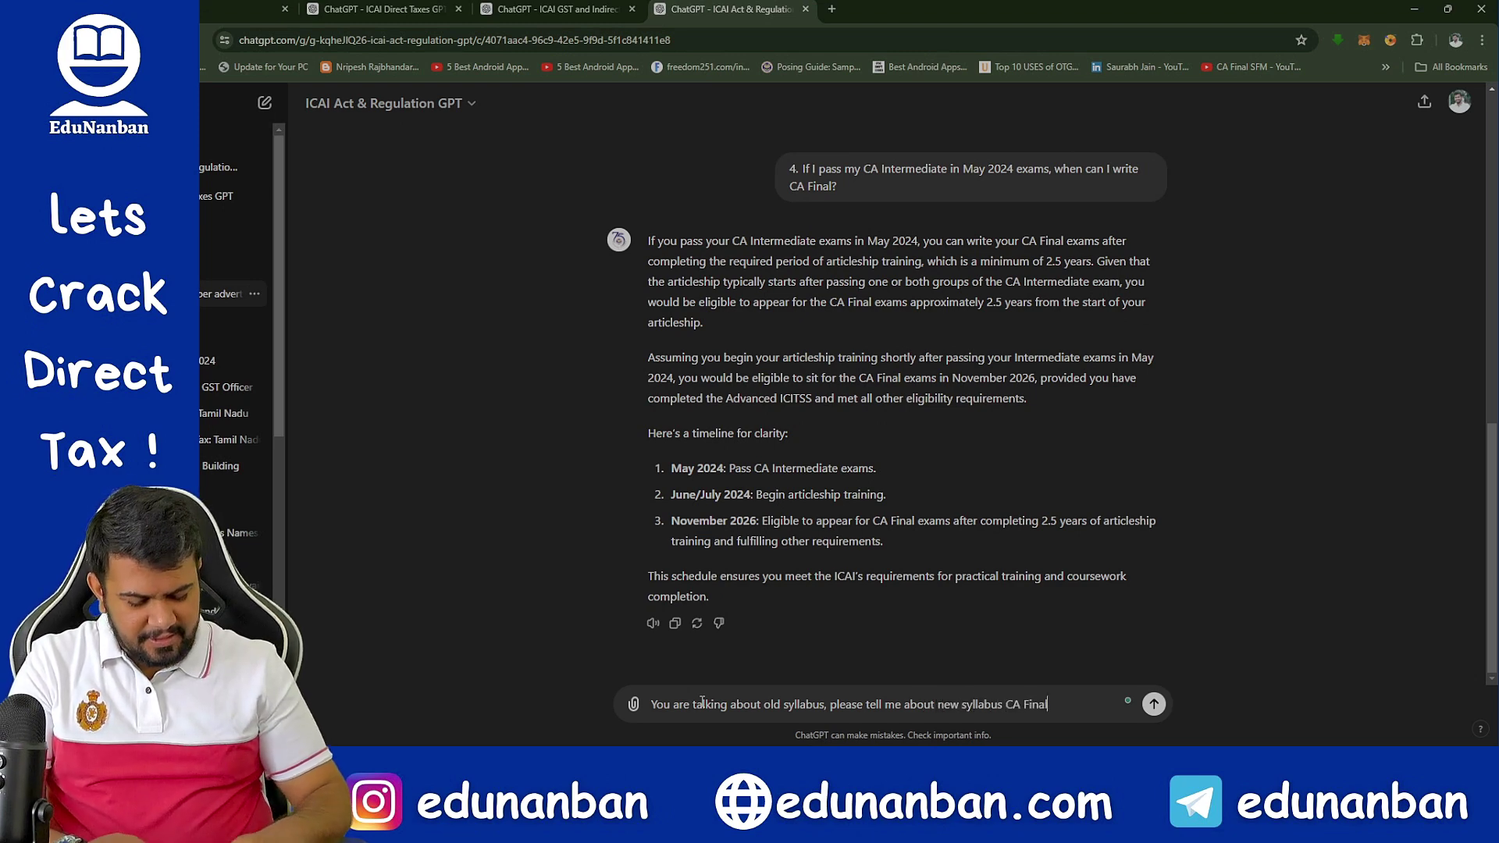
pyautogui.press('Return')
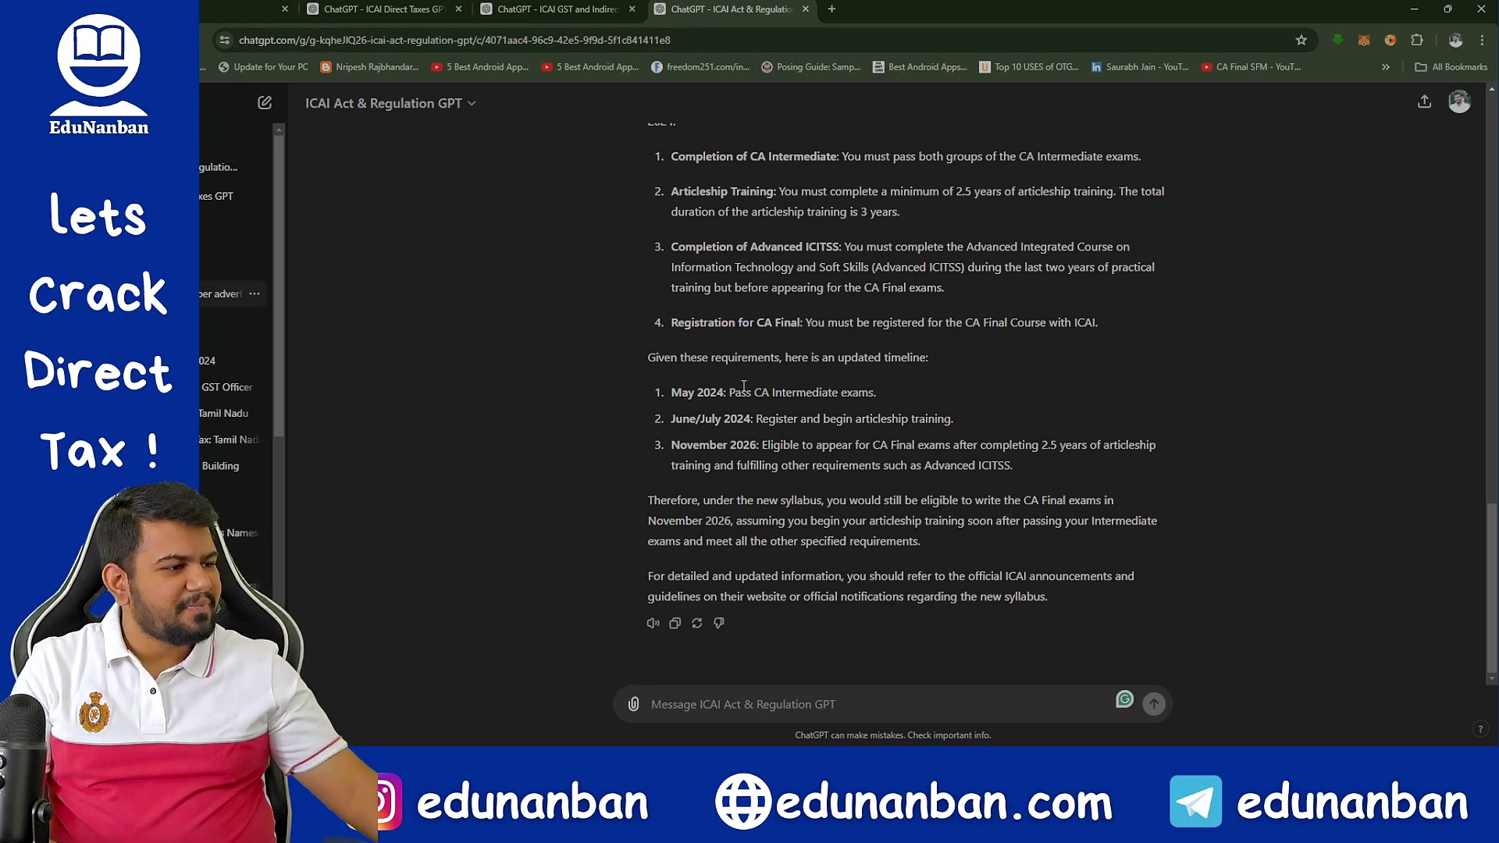
pyautogui.scroll(2, 754, 412)
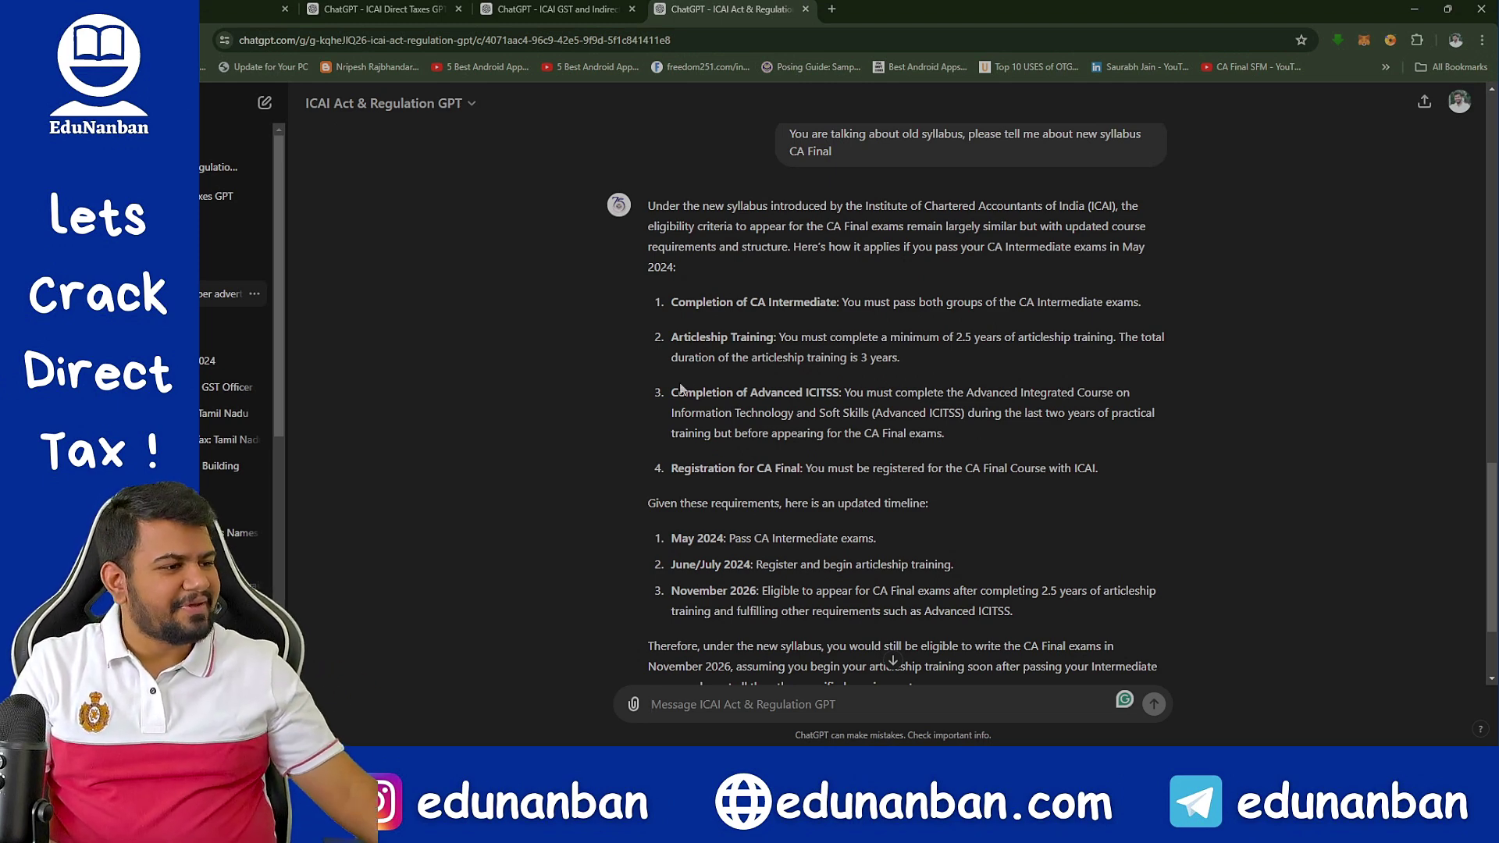
# Switch to the ICAI GST and Indirect Tax GPT and submit its suggested question "What are the key changes in GST in 2024?".
pyautogui.click(557, 10)
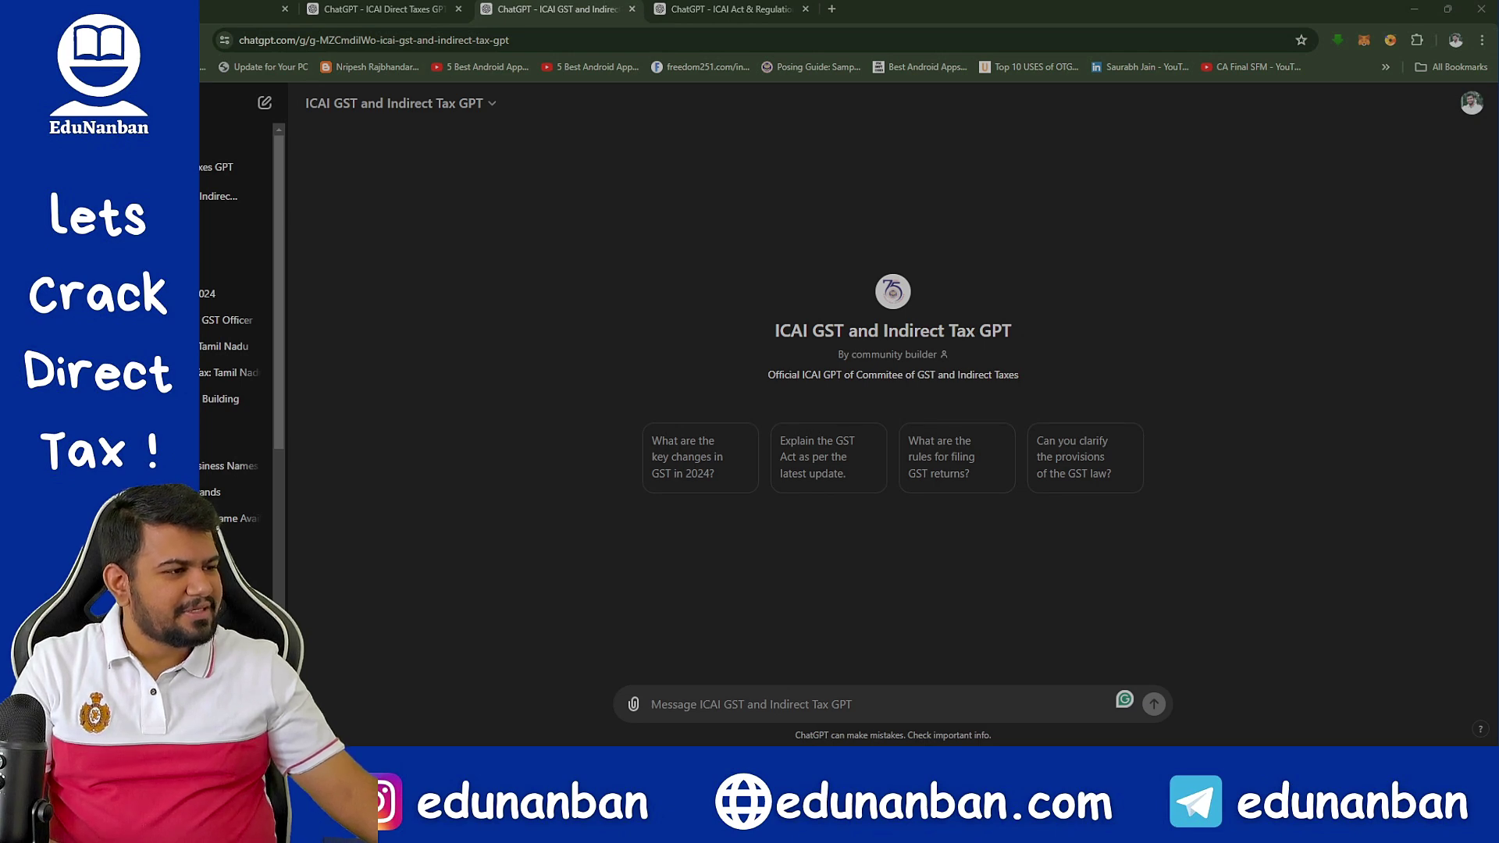
pyautogui.hotkey('alt', 'Tab')
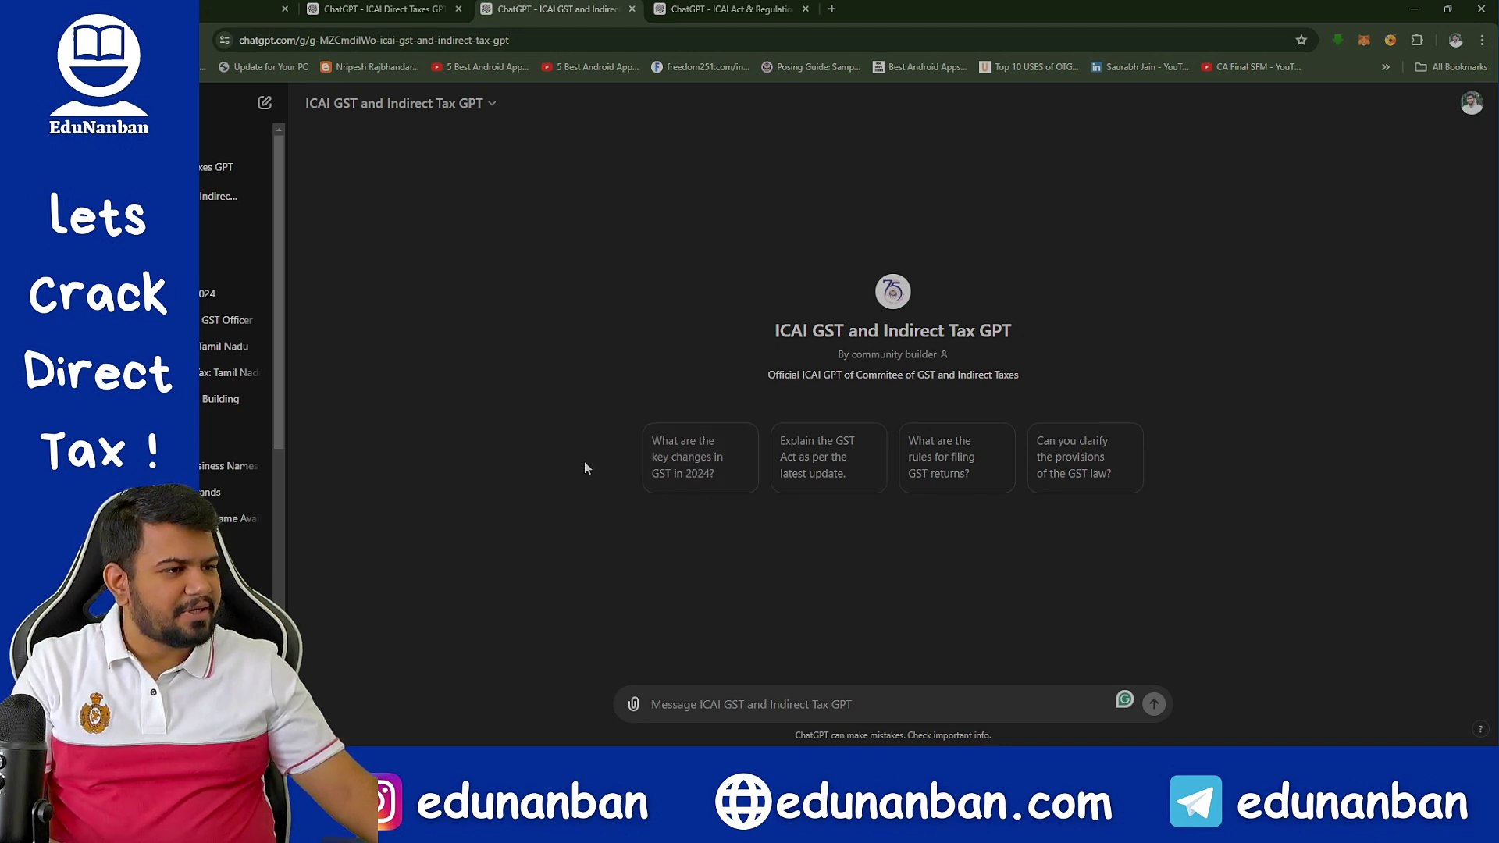
pyautogui.click(693, 463)
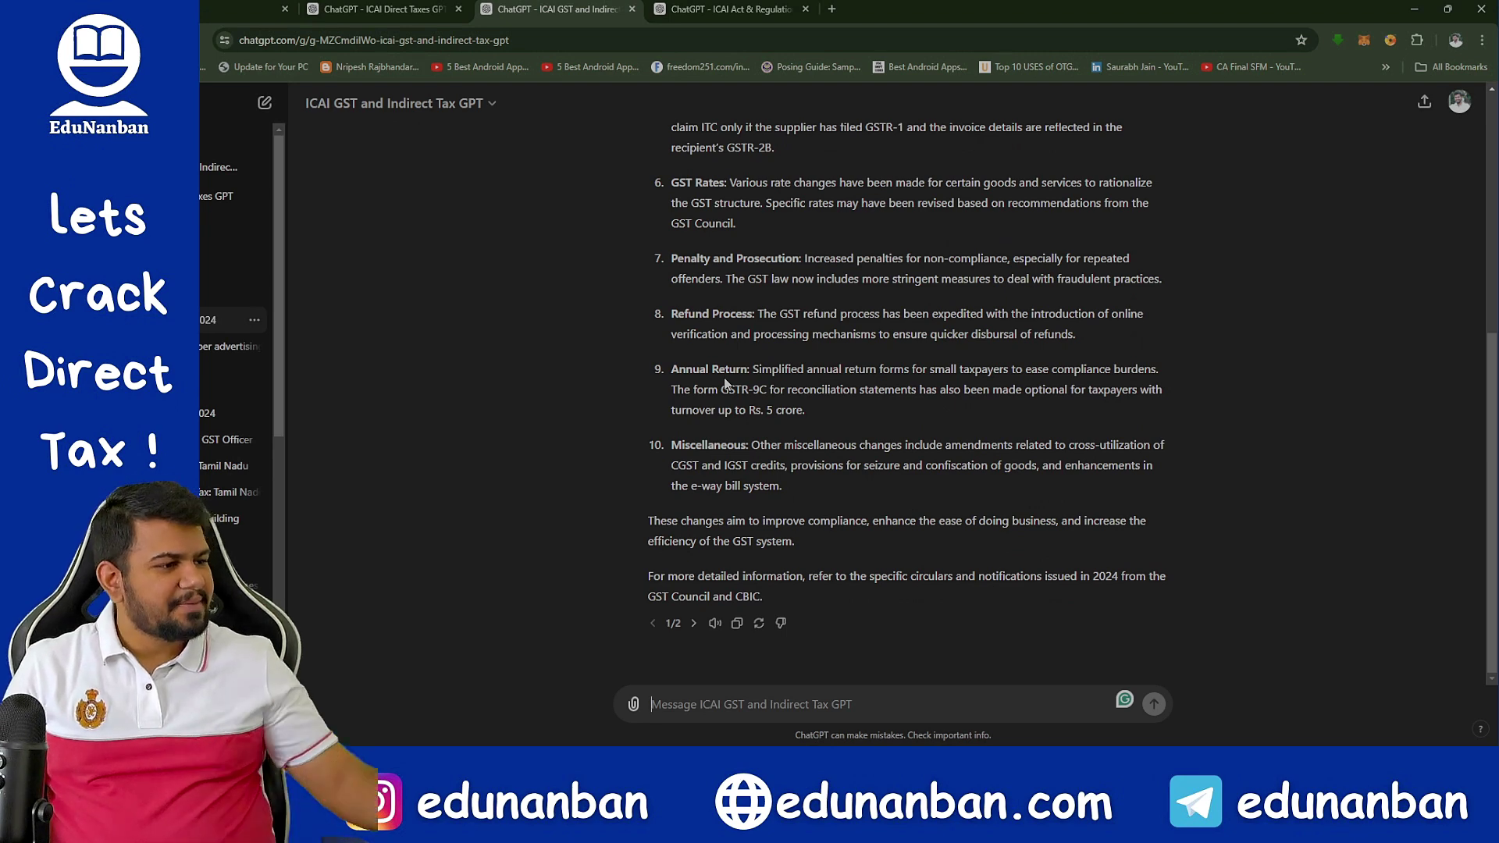
pyautogui.scroll(3, 726, 382)
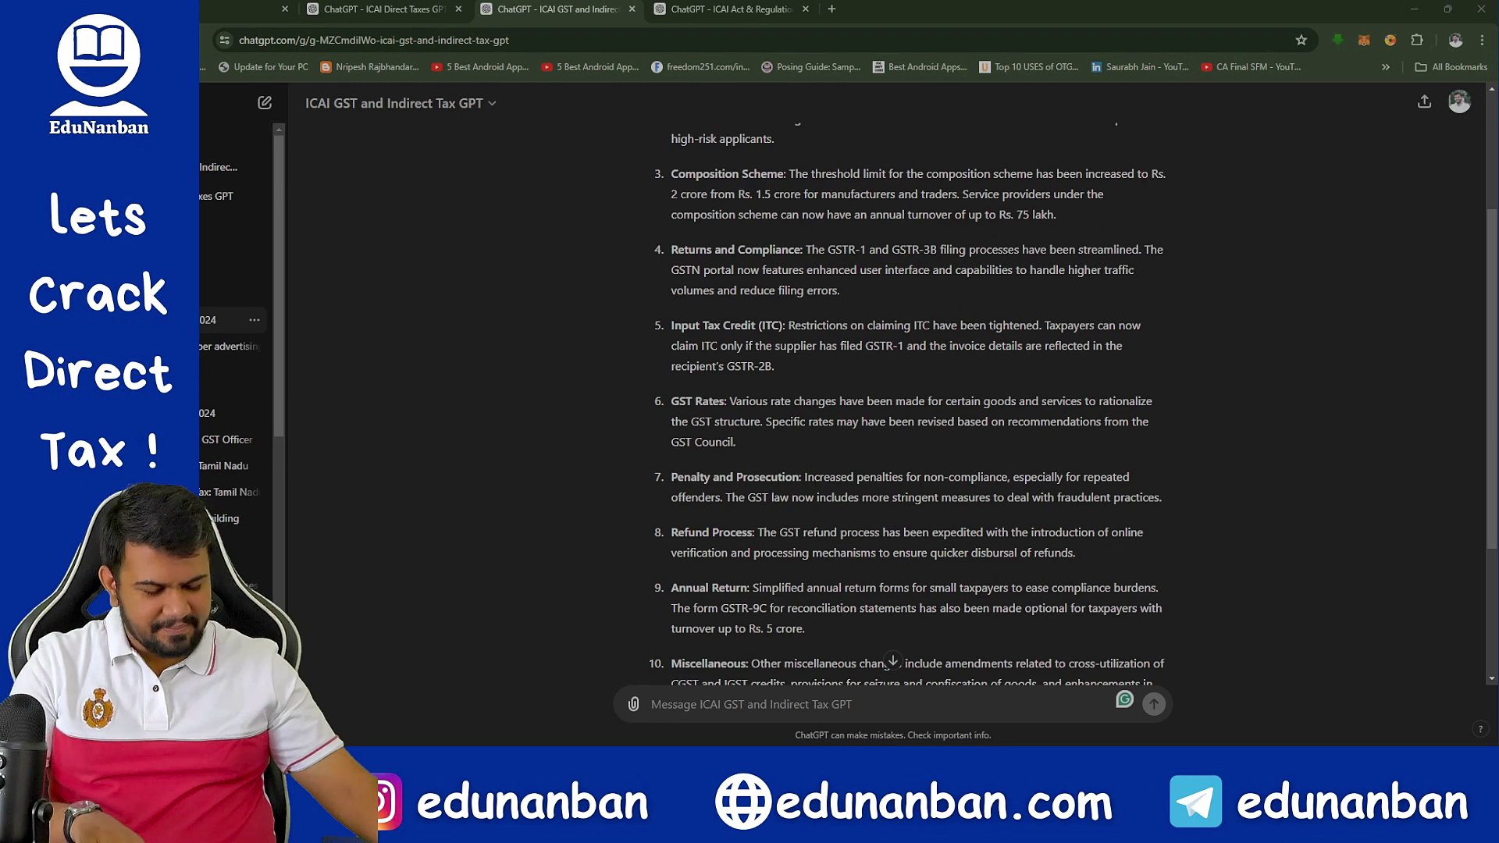
# Ask whether a Tamil Nadu GST registrant renting out commercial immovable property in Kerala needs Kerala registration or can invoice from Tamil Nadu itself.
pyautogui.hotkey('alt', 'Tab')
pyautogui.write('2. If I have a GST Registration in Tamil Nadu and I receive rent from my commercial immovable property in Kerala, do I need to take a GST Registration in Kerala or can I issue an Invoice from Tamil Nadu itself?')
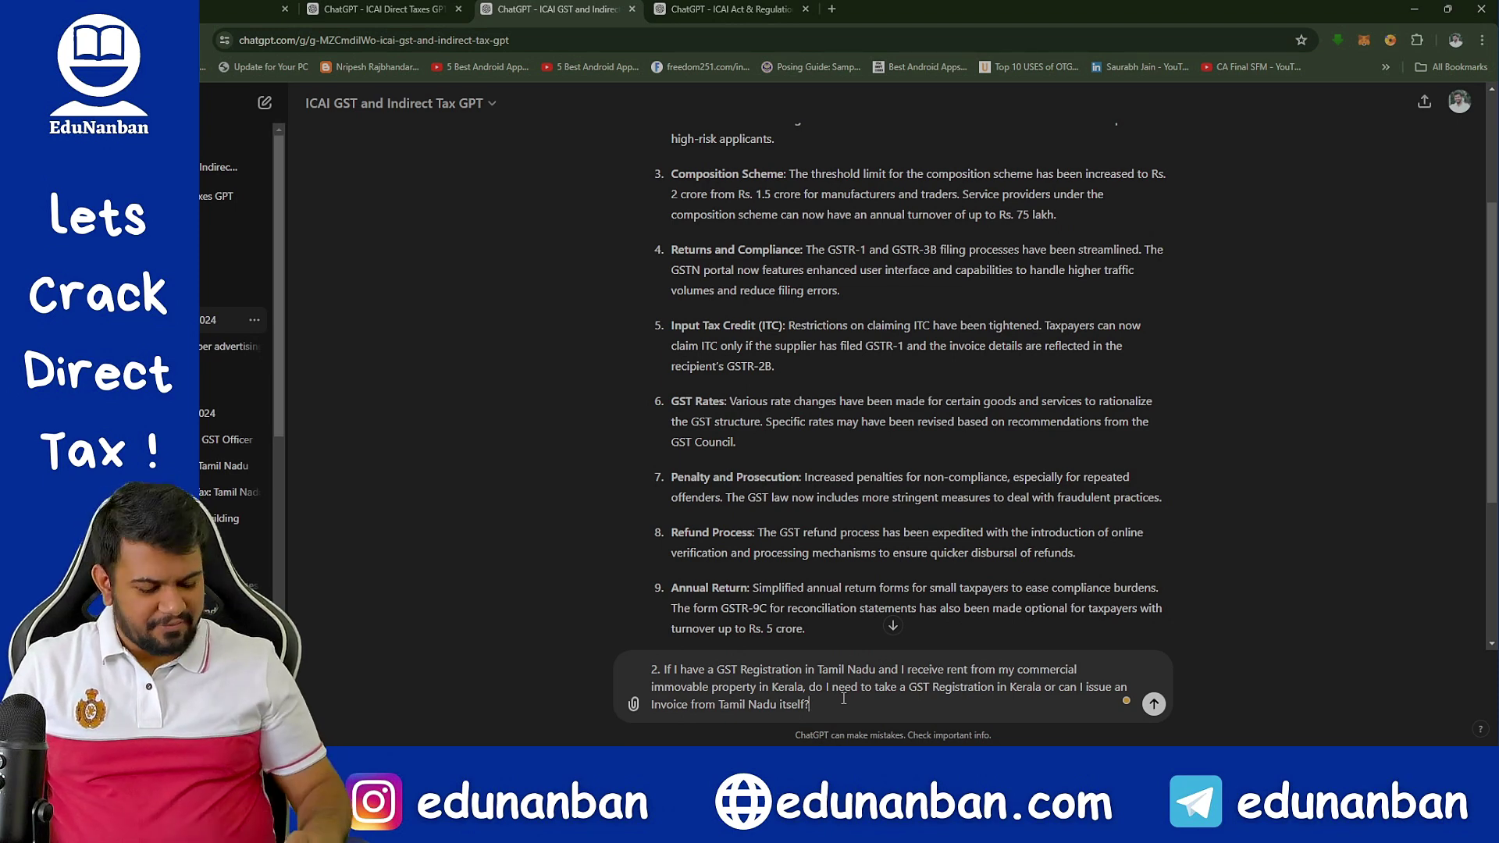
pyautogui.press('Return')
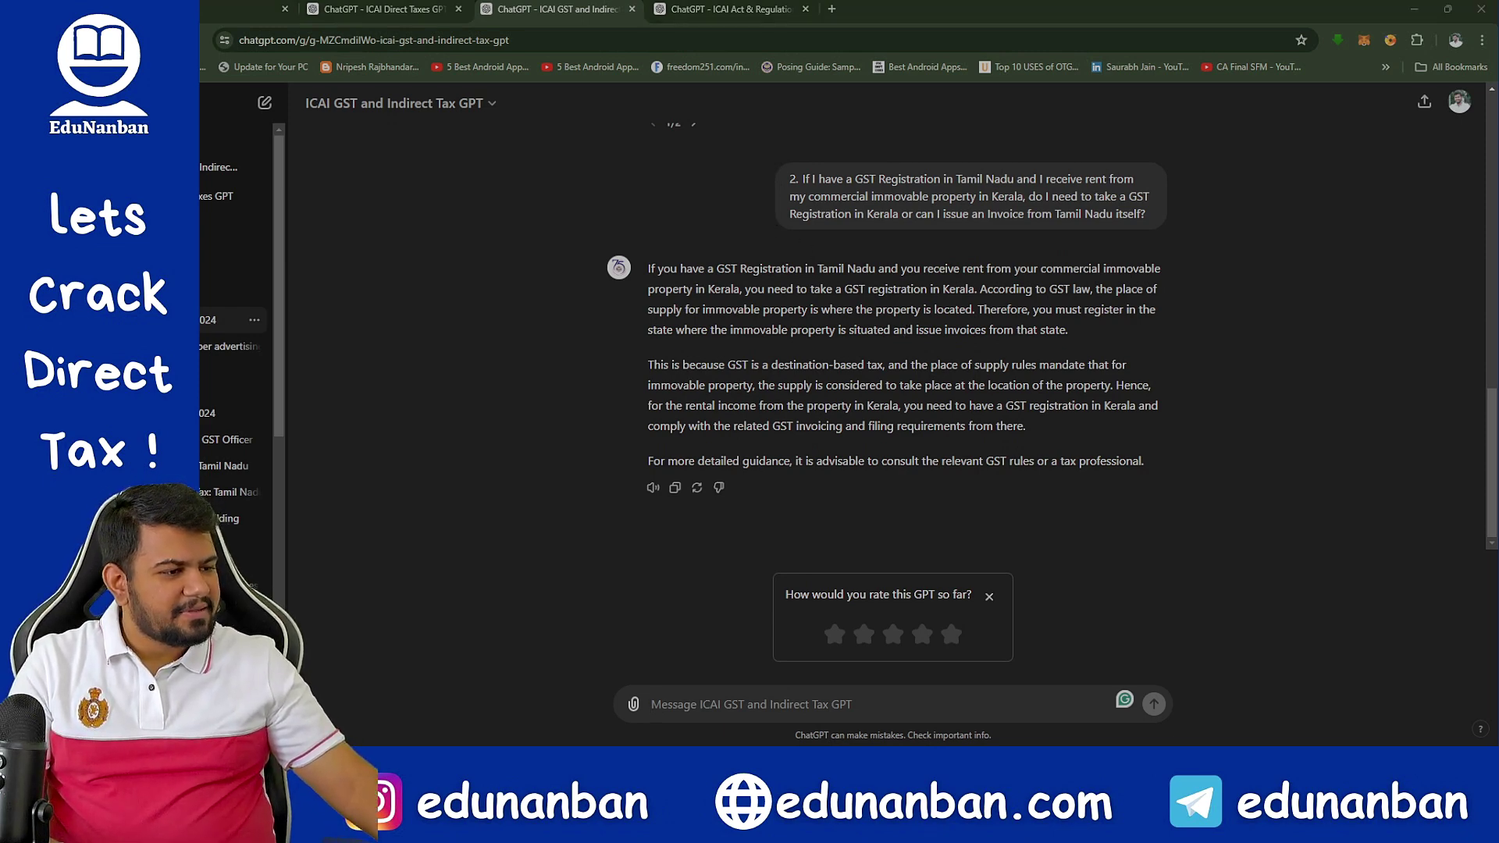
# Ask for the remedy when the GST Officer is absent from a personal hearing on a section 73 show cause notice, and dismiss the rating prompt.
pyautogui.click(652, 705)
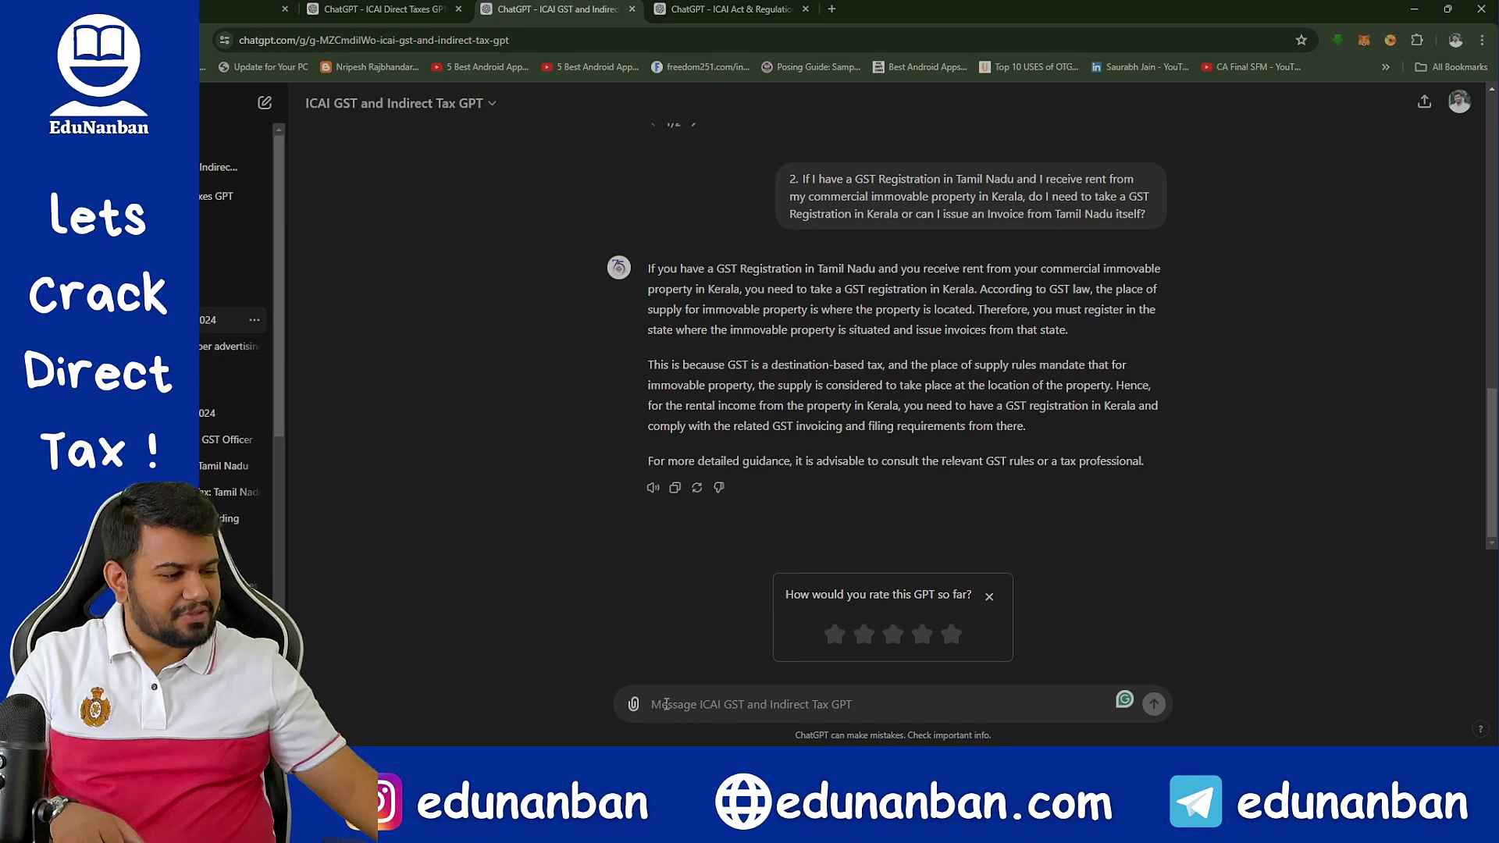
pyautogui.write('3. If GST Department gives me a Show cause notice under section 73 and schedules a personal hearing but GST Officer is absent in the personal hearing. What is my remedy?')
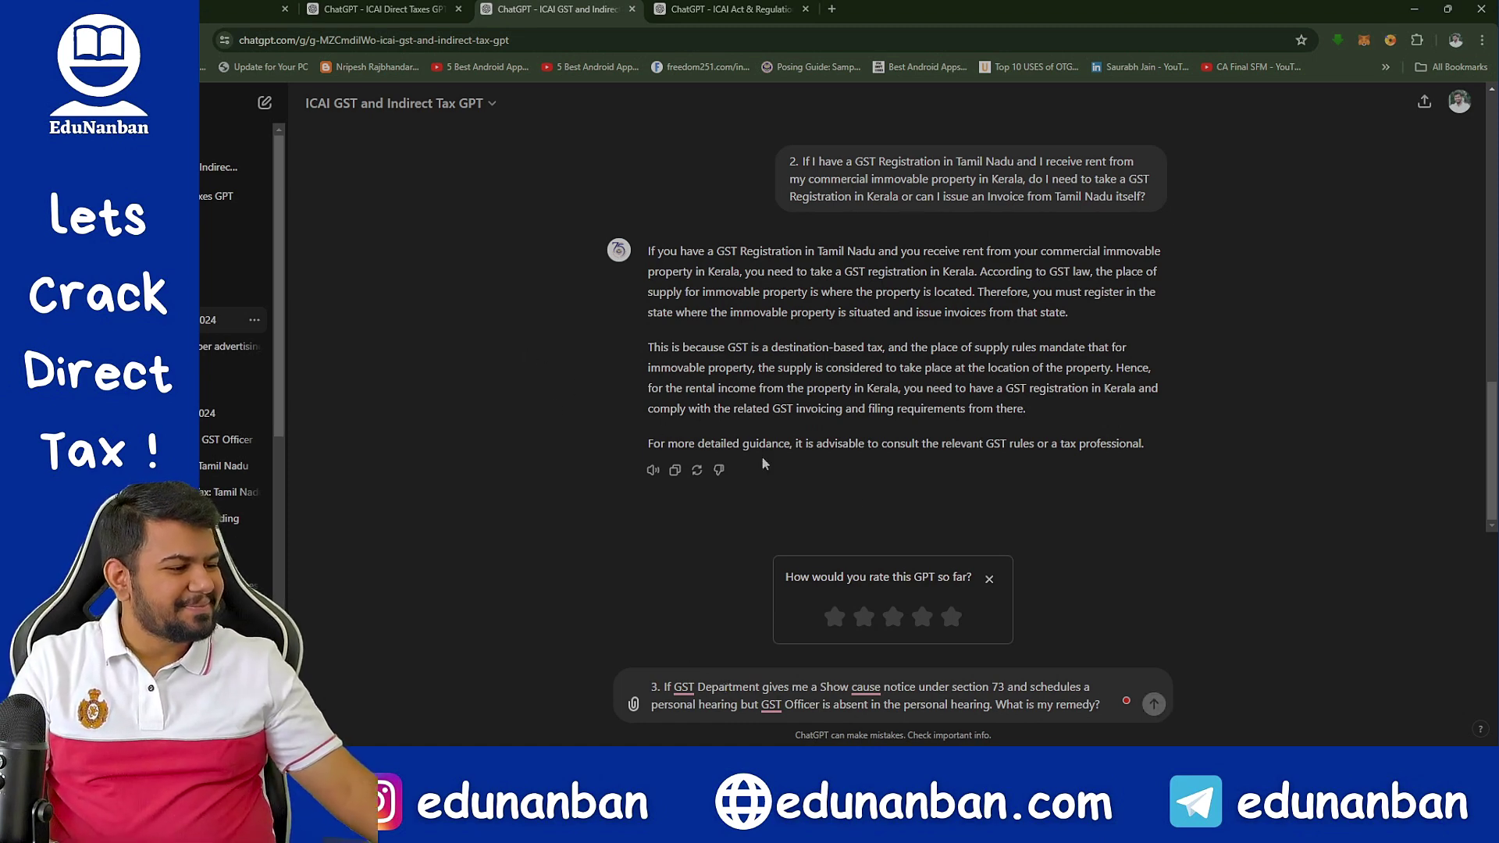
pyautogui.click(1156, 712)
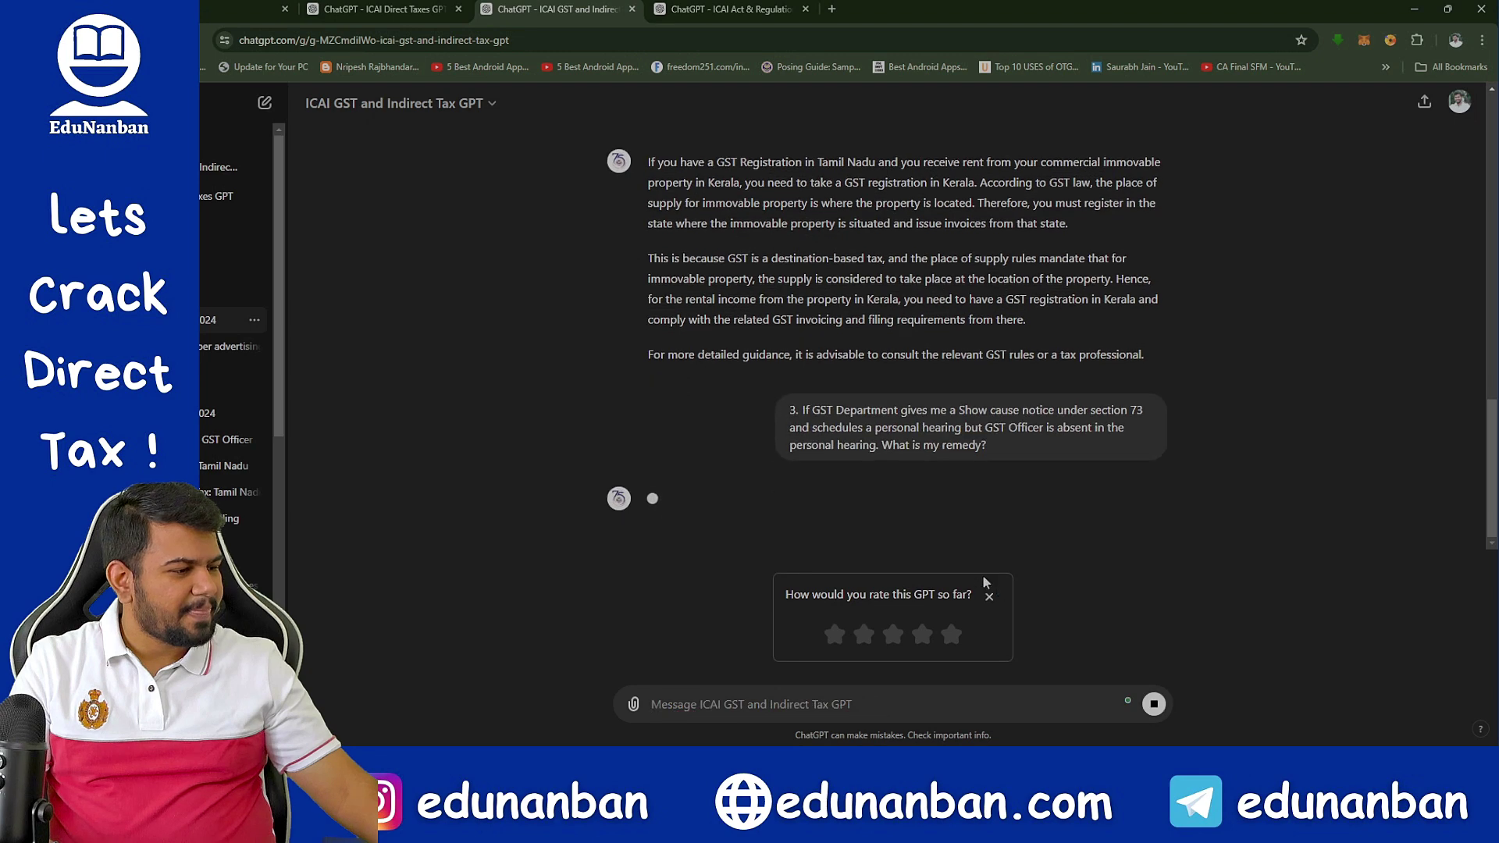
pyautogui.click(989, 598)
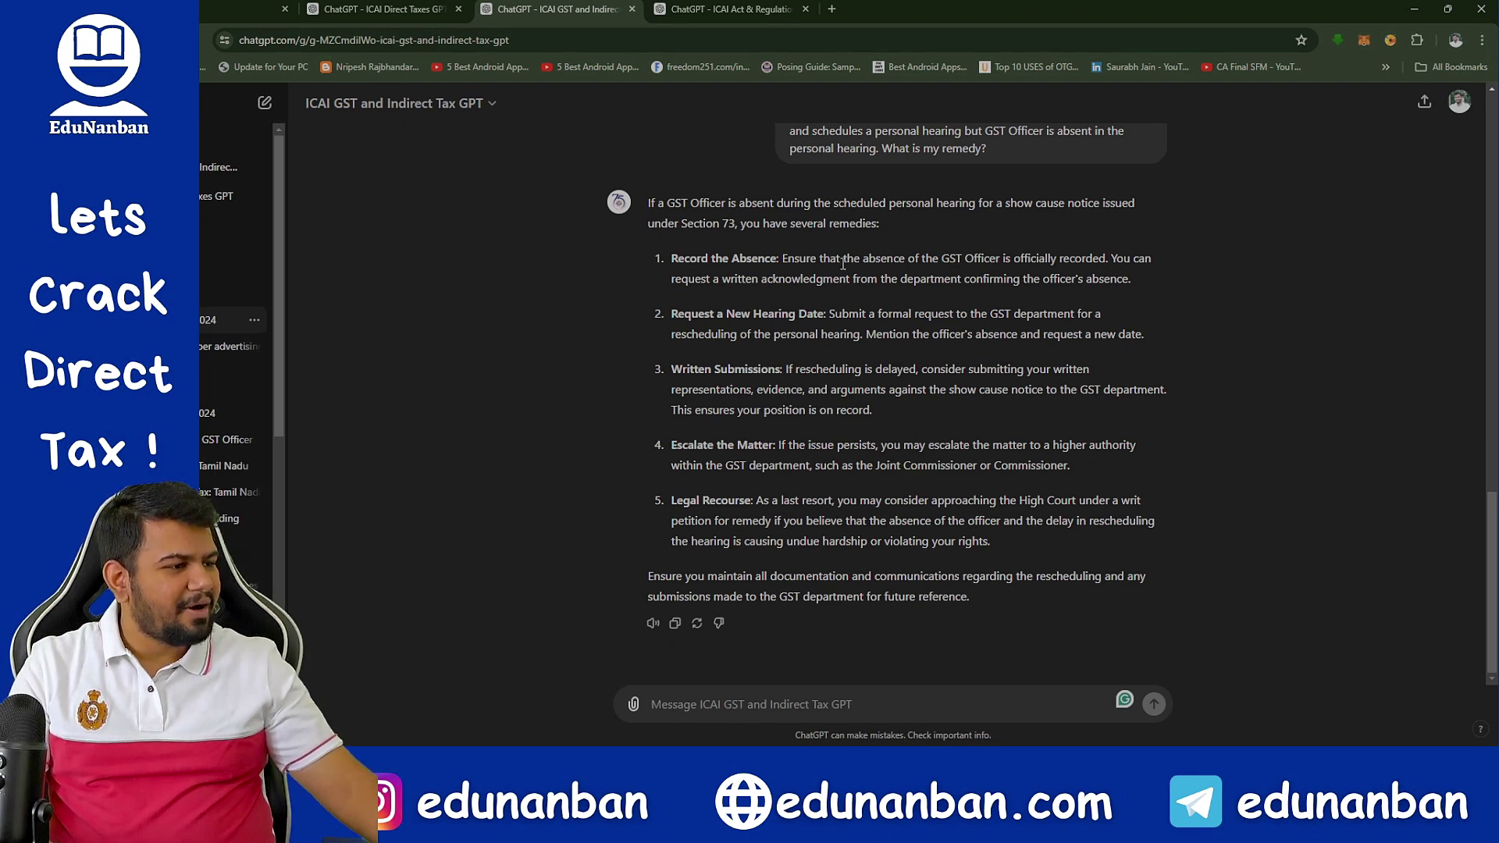
# Examine the suggested remedies on recording the officer's absence and requesting a new hearing date, highlighting the key phrases.
pyautogui.moveTo(874, 258); pyautogui.dragTo(1118, 259)
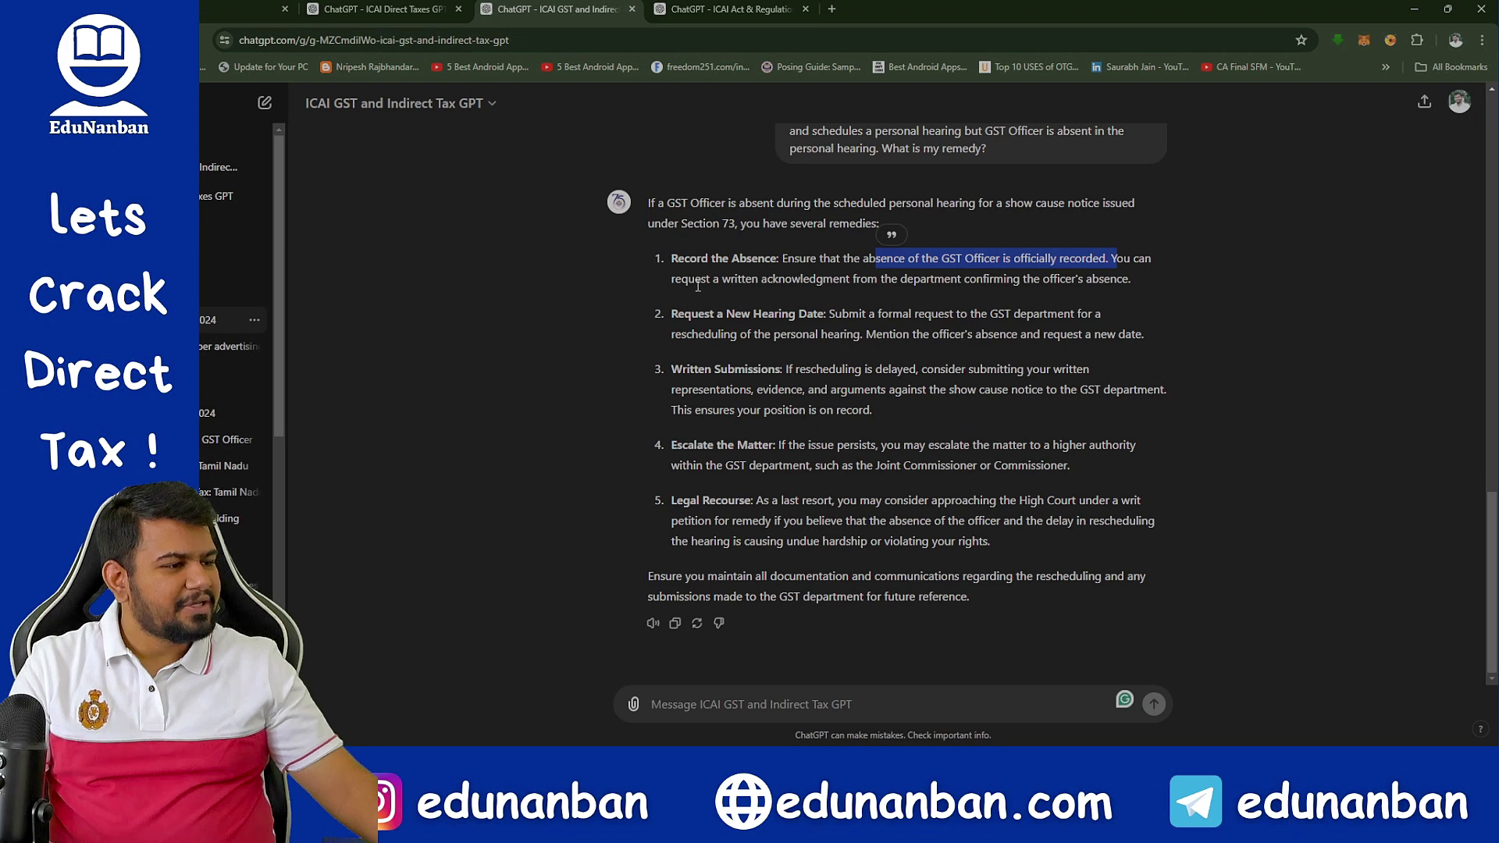
pyautogui.moveTo(695, 279); pyautogui.dragTo(1124, 279)
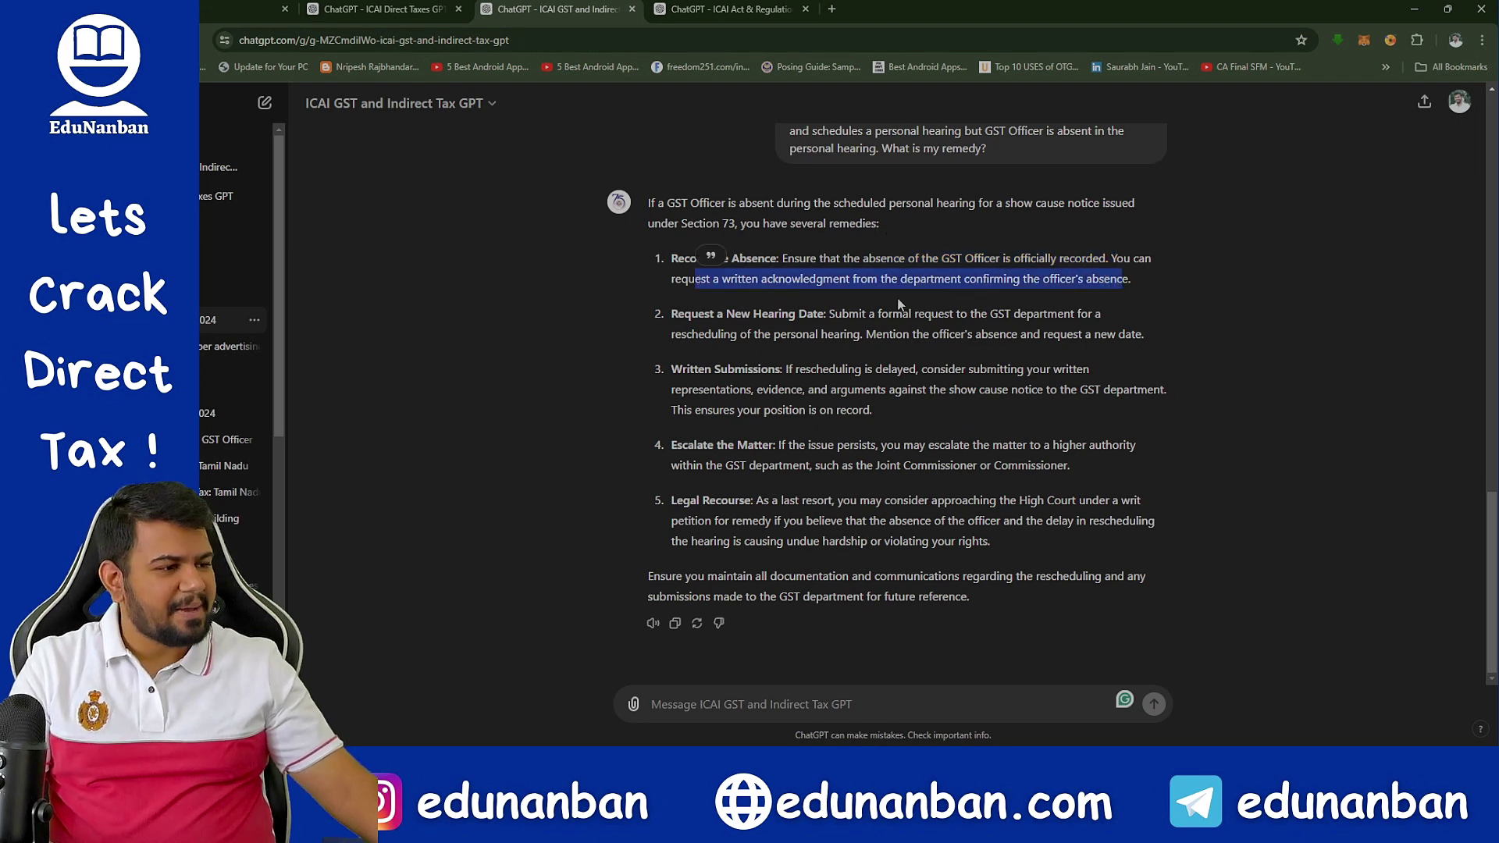
pyautogui.moveTo(693, 314); pyautogui.dragTo(1138, 336)
pyautogui.click(915, 337)
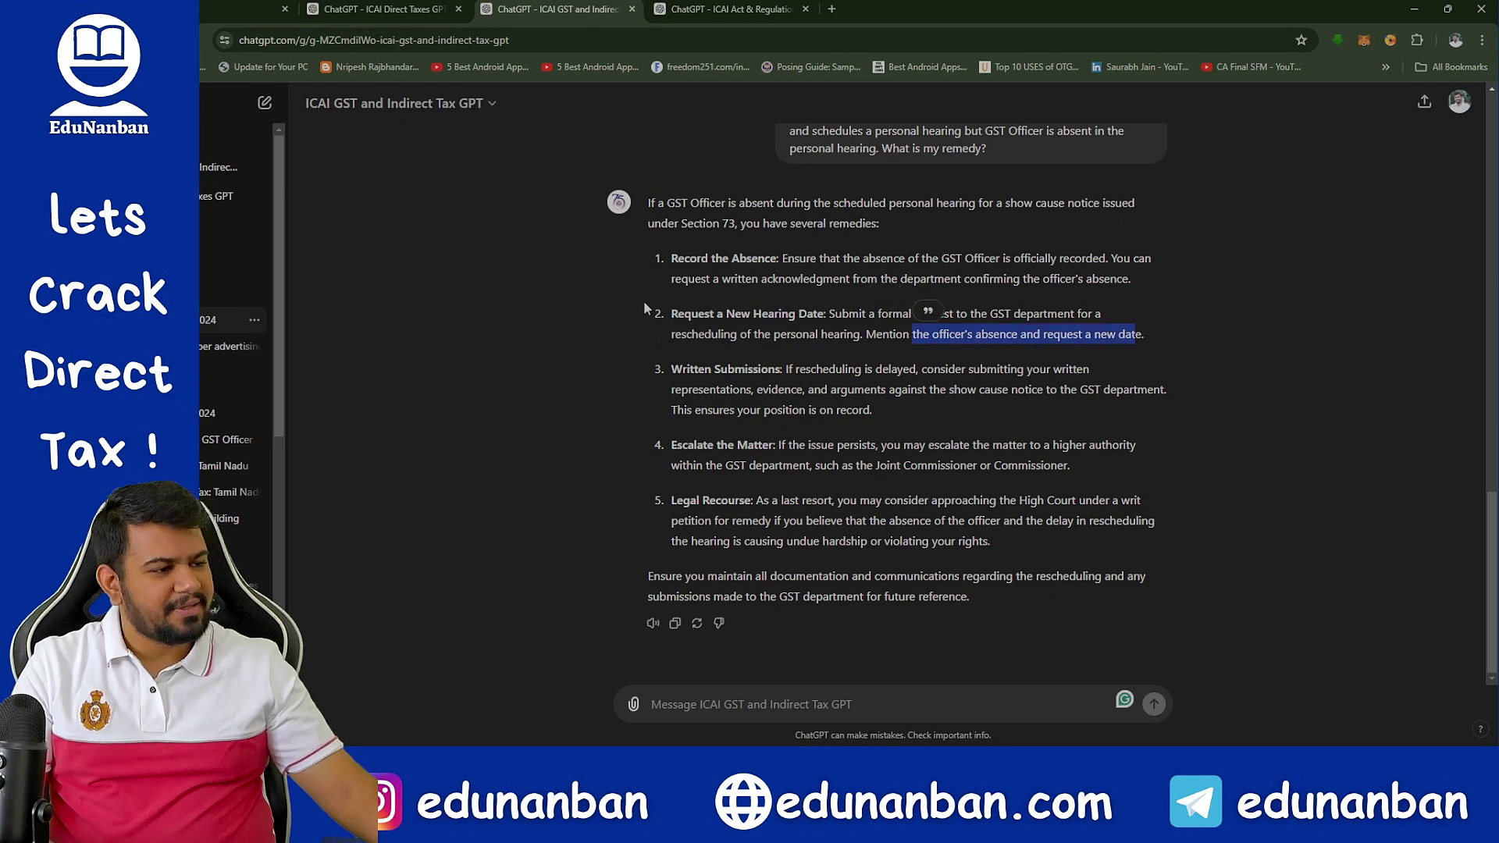
# Examine the remaining remedies on written submissions, escalating the matter and approaching the High Court, highlighting the key phrases.
pyautogui.moveTo(694, 372); pyautogui.dragTo(948, 371)
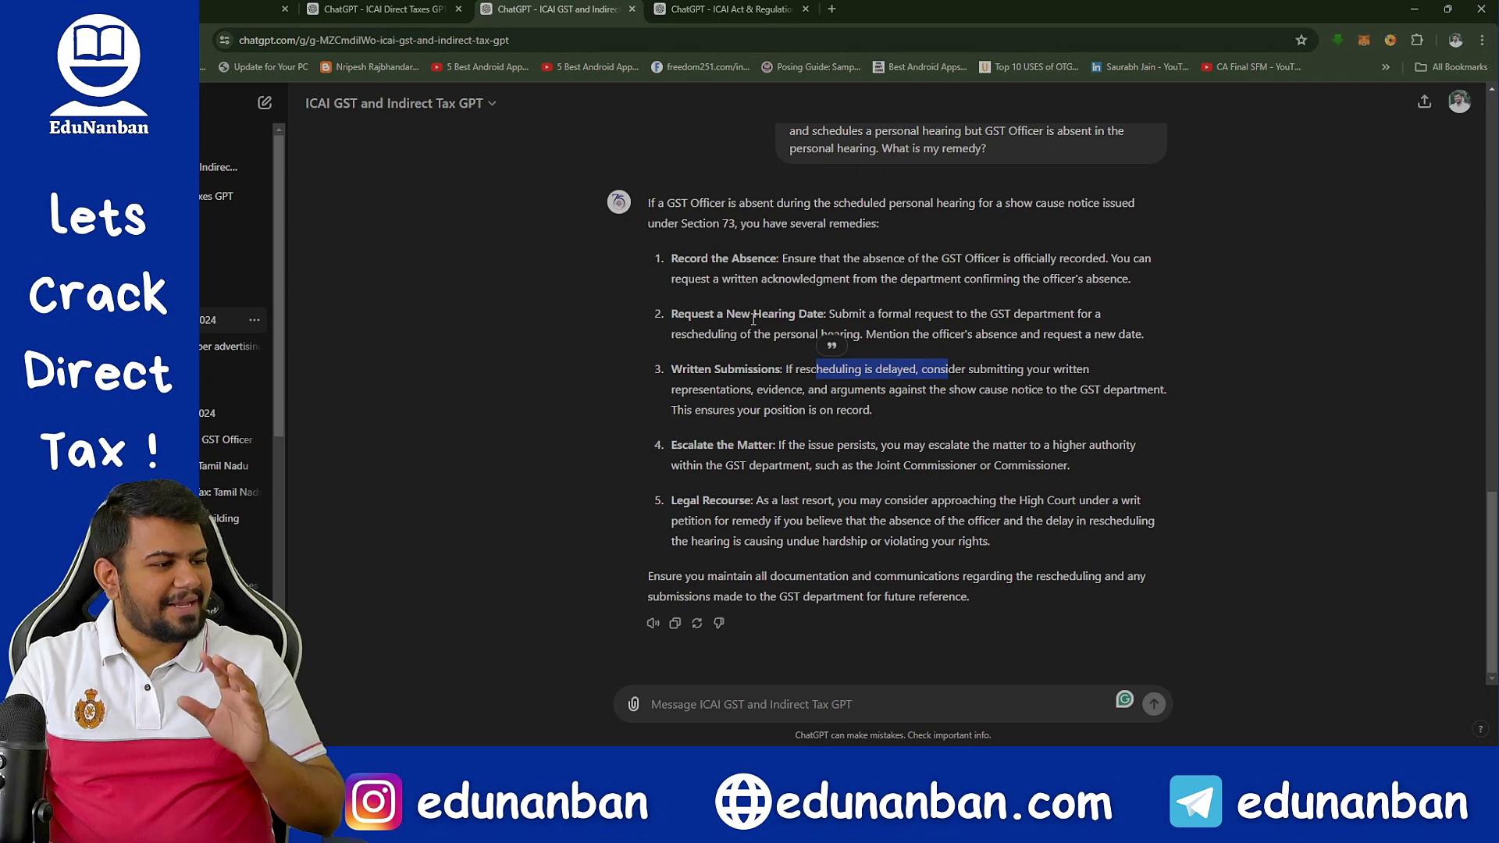
pyautogui.moveTo(679, 251); pyautogui.dragTo(803, 335)
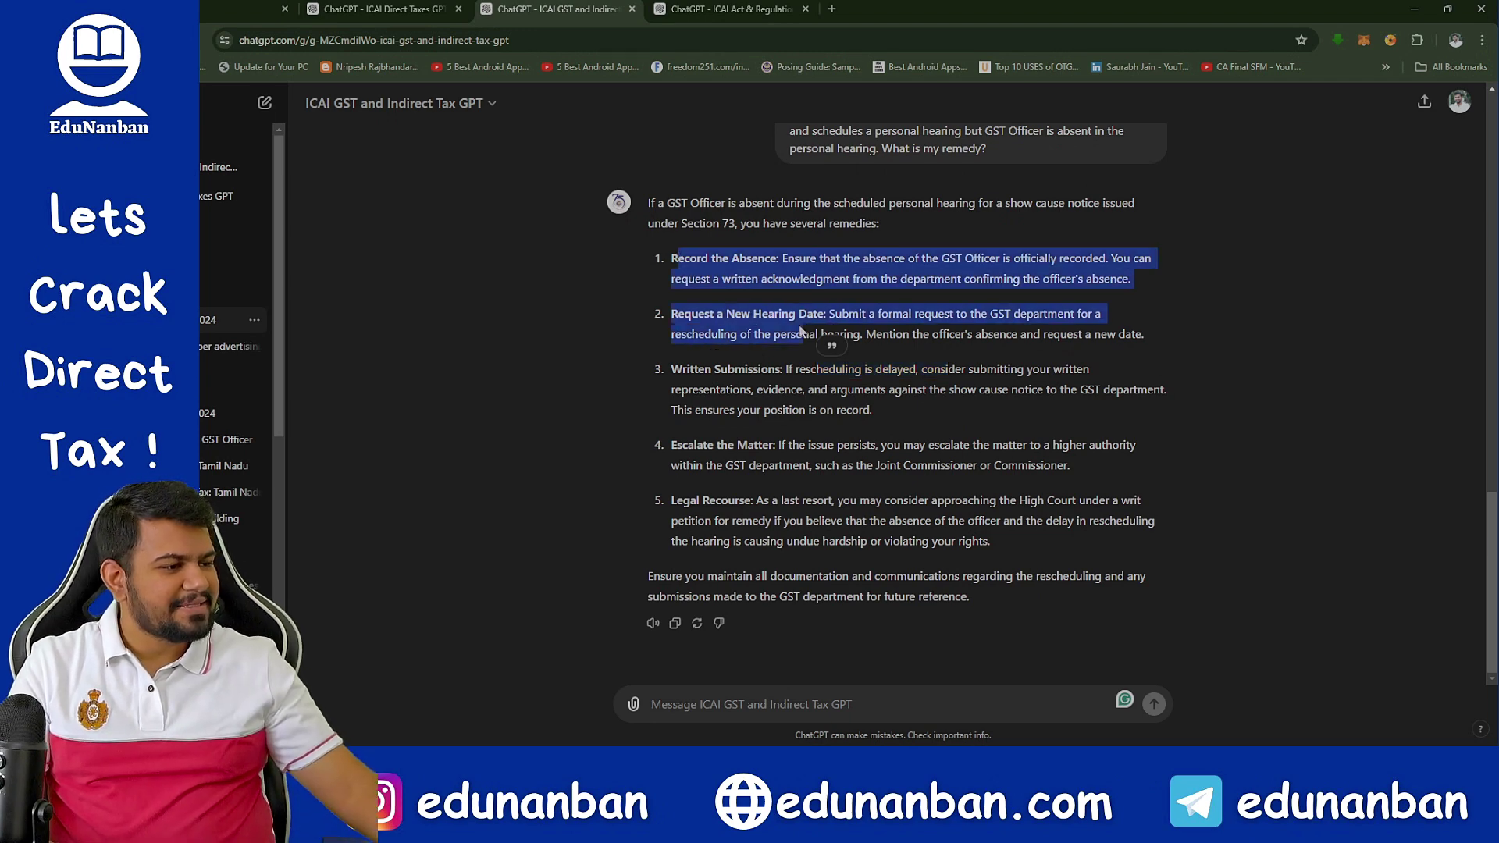
pyautogui.moveTo(701, 375); pyautogui.dragTo(822, 407)
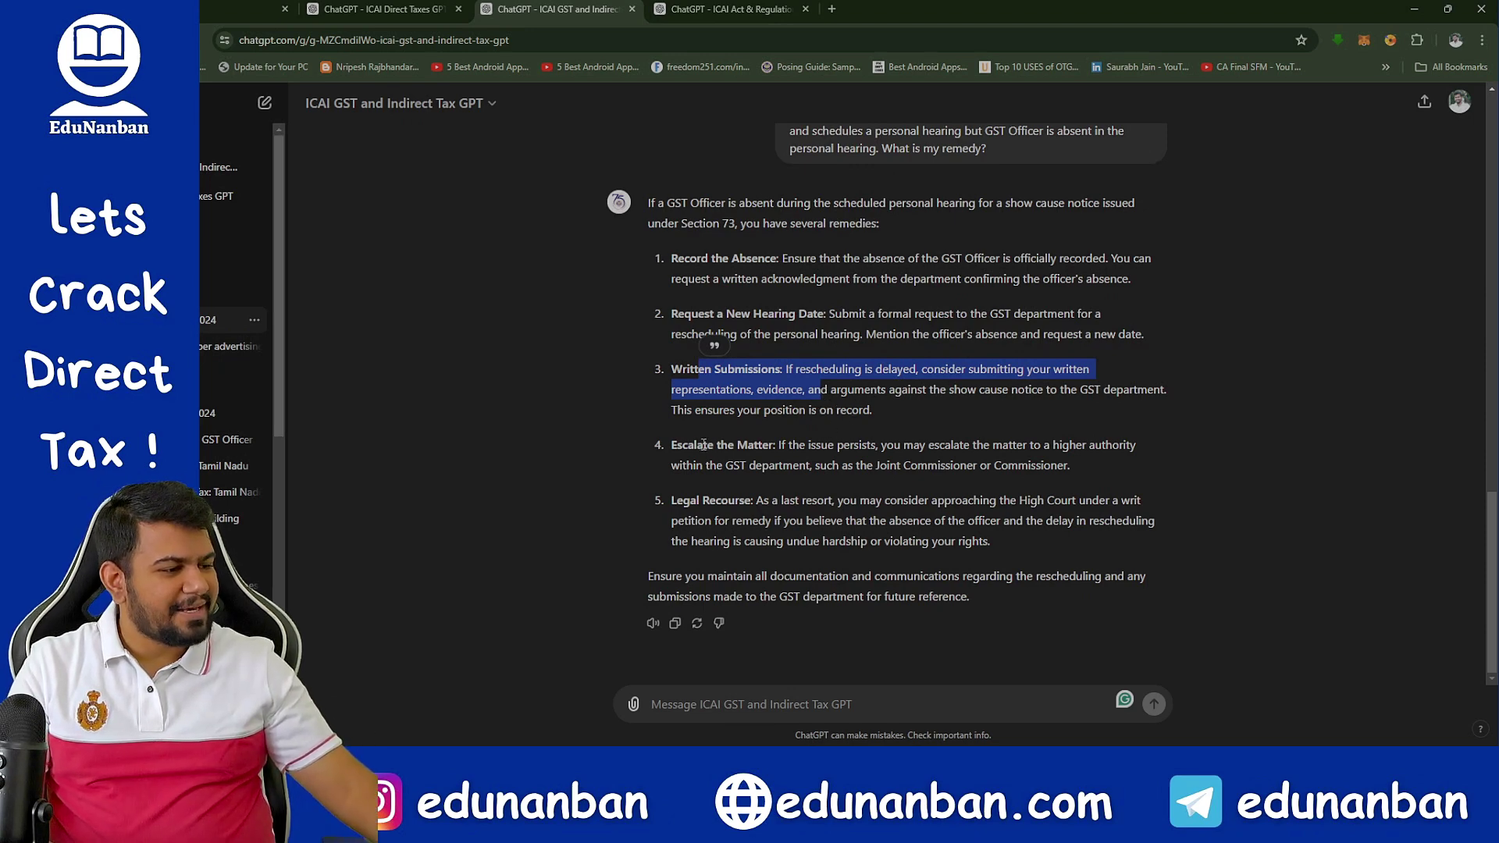
pyautogui.moveTo(677, 445); pyautogui.dragTo(993, 465)
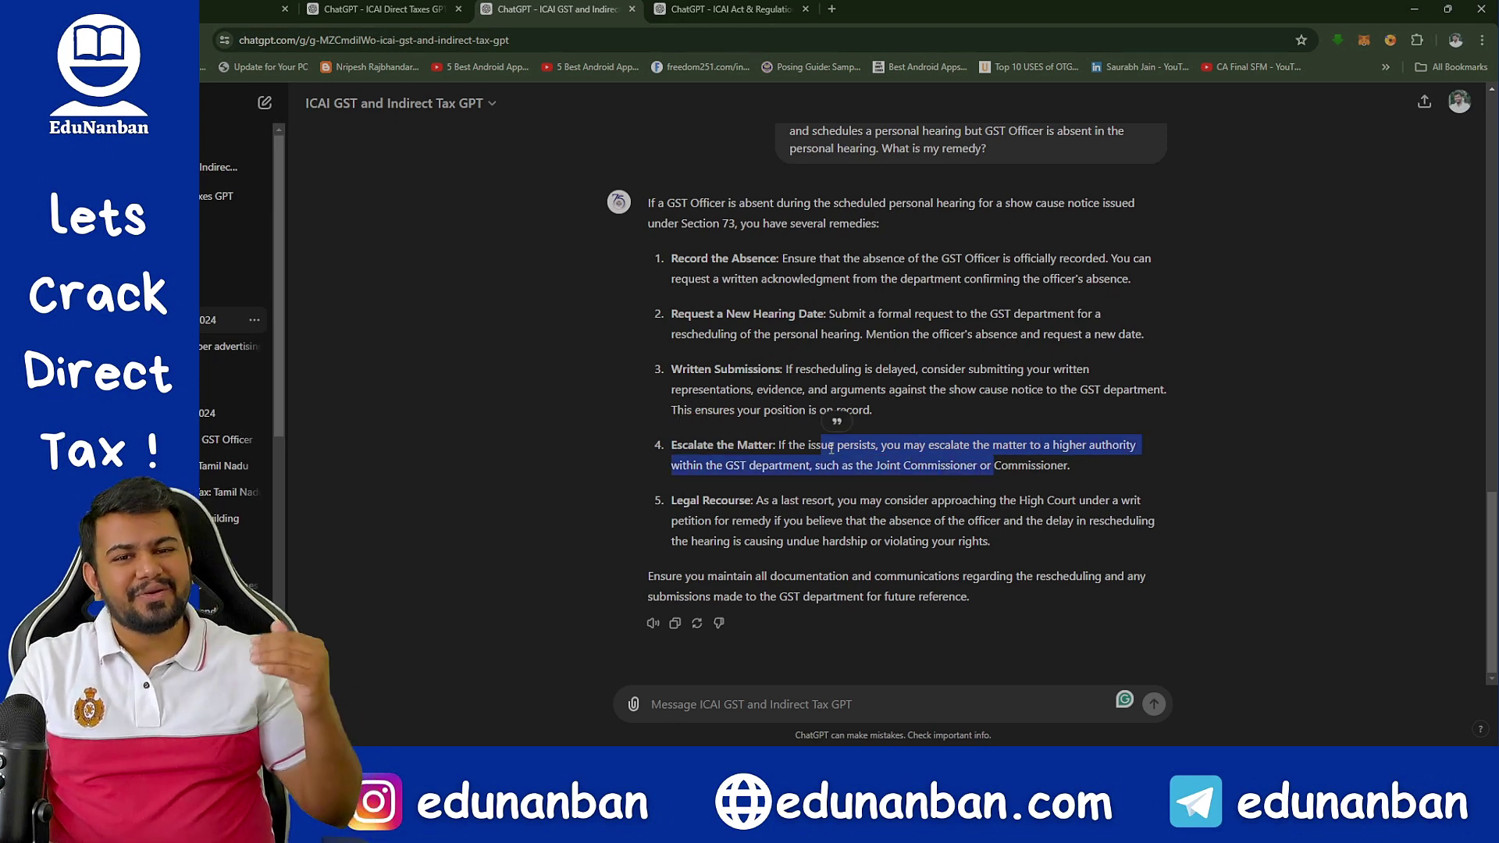
pyautogui.moveTo(683, 501); pyautogui.dragTo(763, 502)
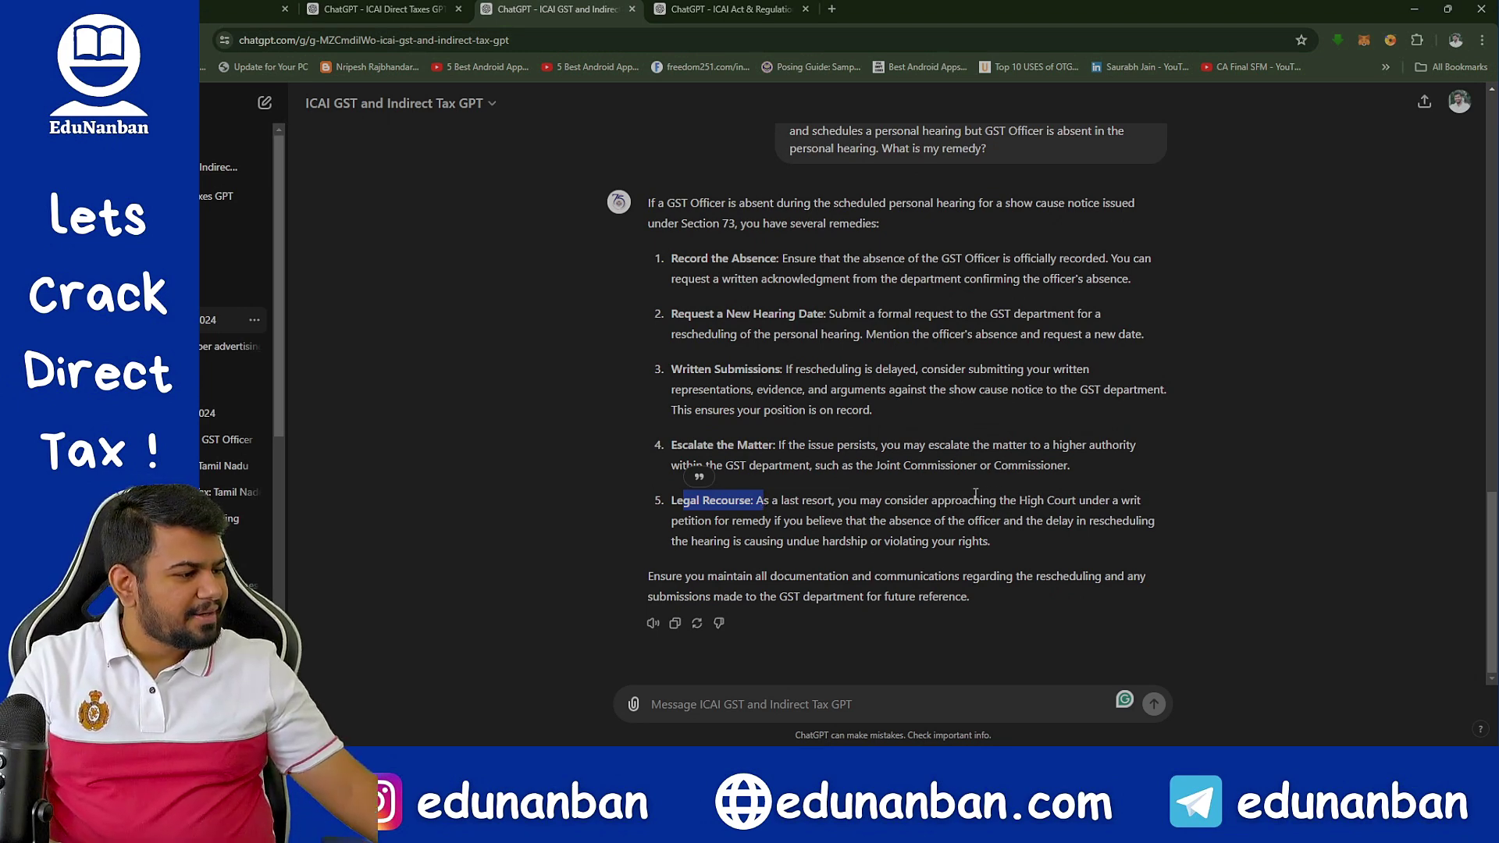
pyautogui.moveTo(982, 500); pyautogui.dragTo(1087, 501)
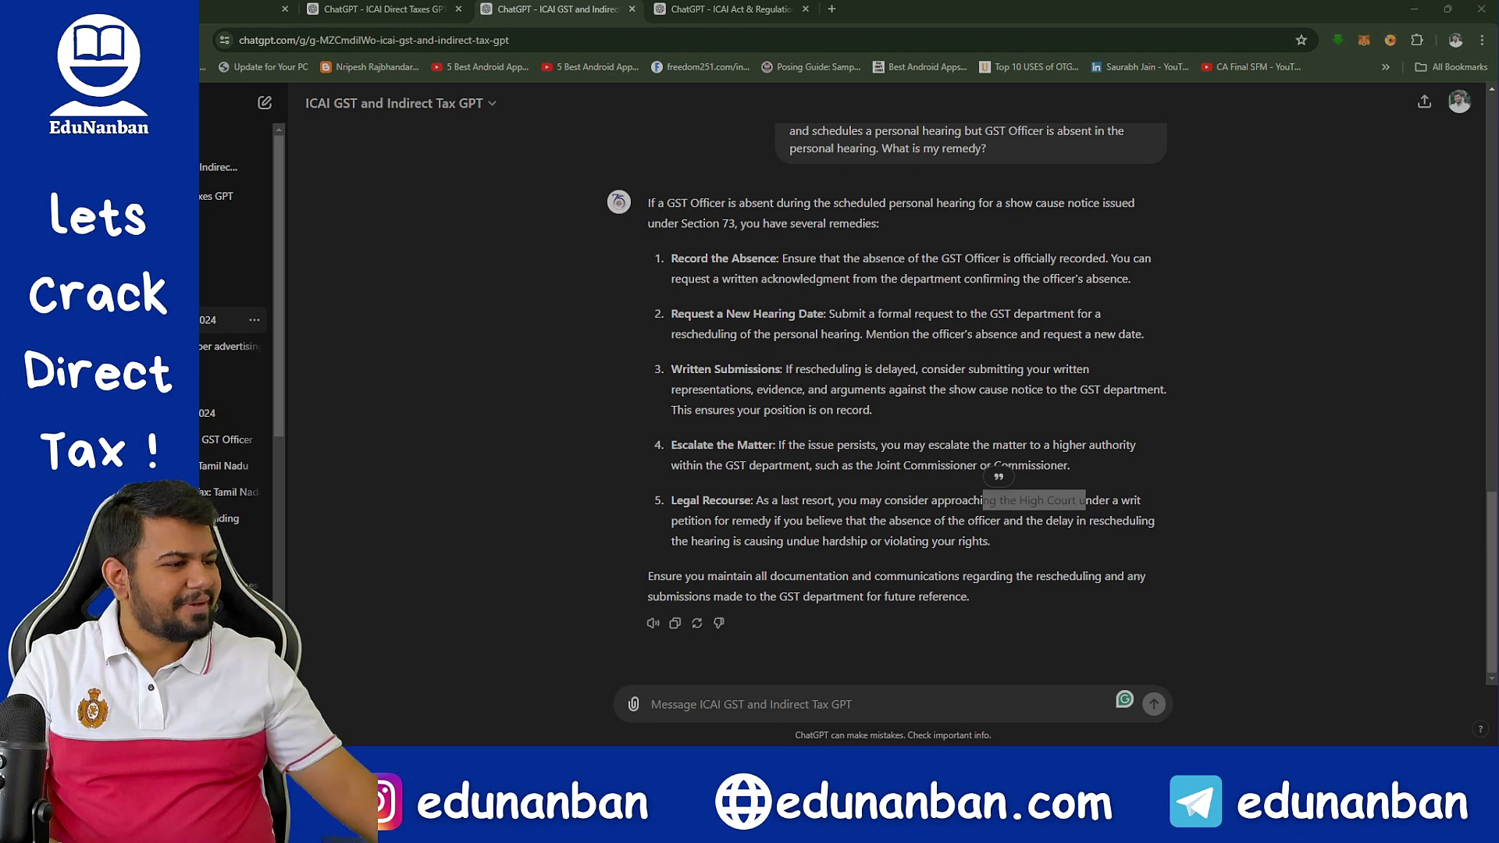
# Close the GST and CA Act GPTs and ask the ICAI Direct Taxes GPT for the Income Tax rates for AY 2024-25 under both regimes.
pyautogui.hotkey('ctrl', 'w')
pyautogui.hotkey('ctrl', 'w')
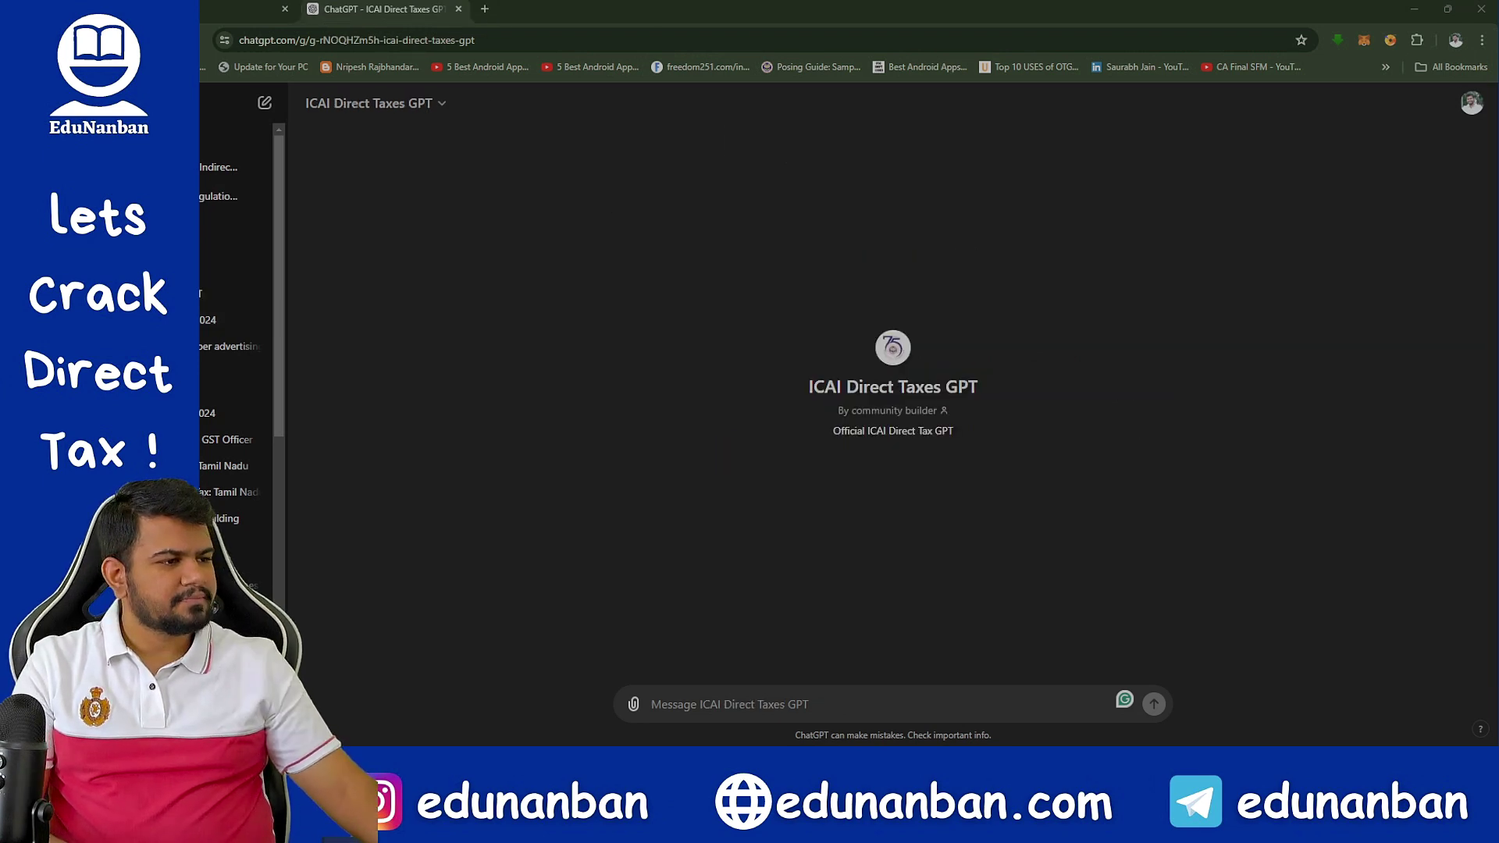
pyautogui.click(652, 704)
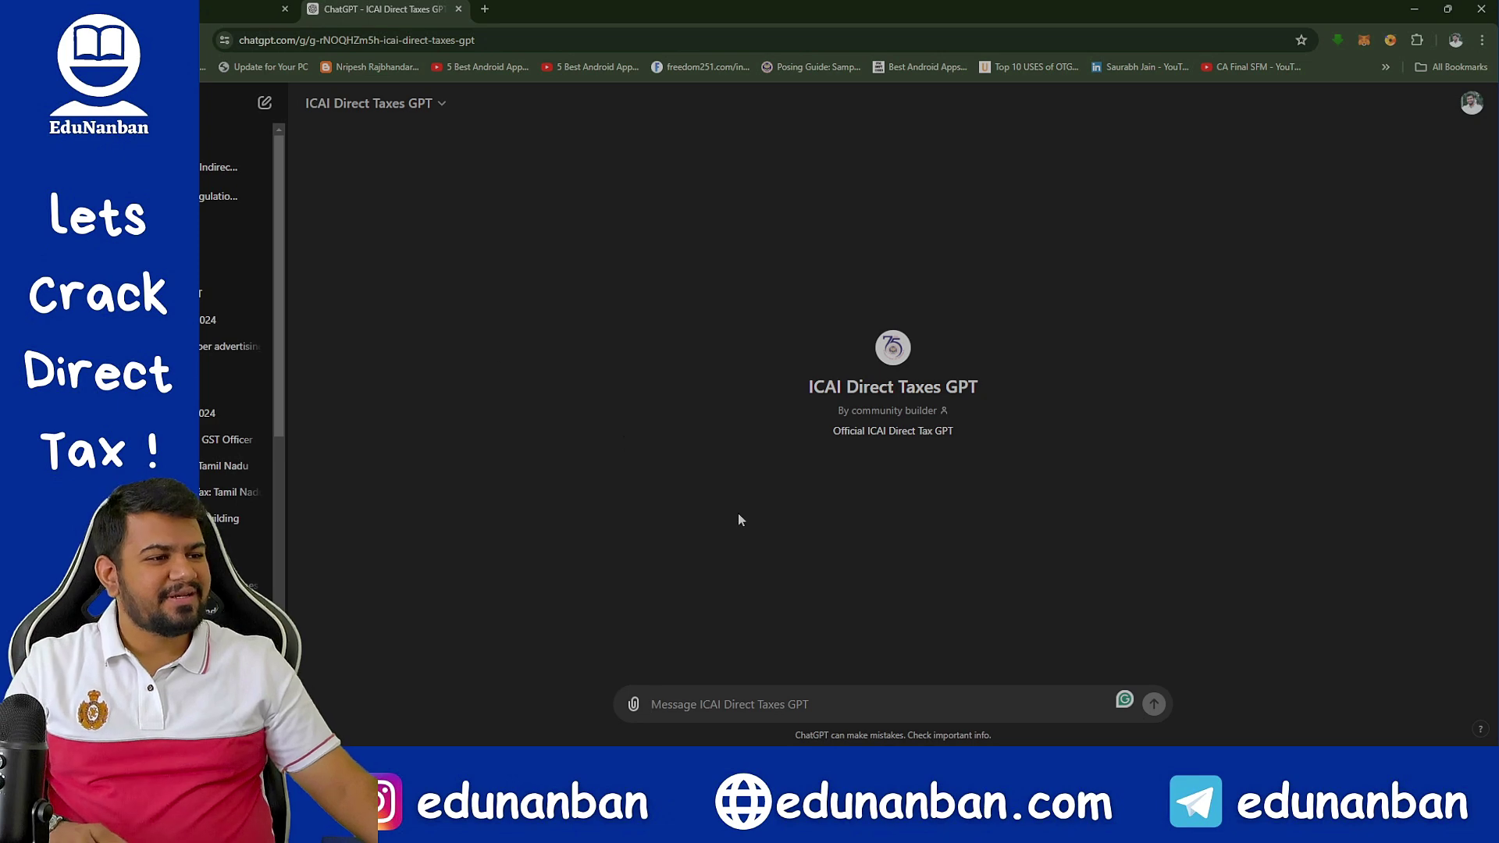
pyautogui.write('1. What are the Income Tax Rate for the AY 2024-25 under both regimes?')
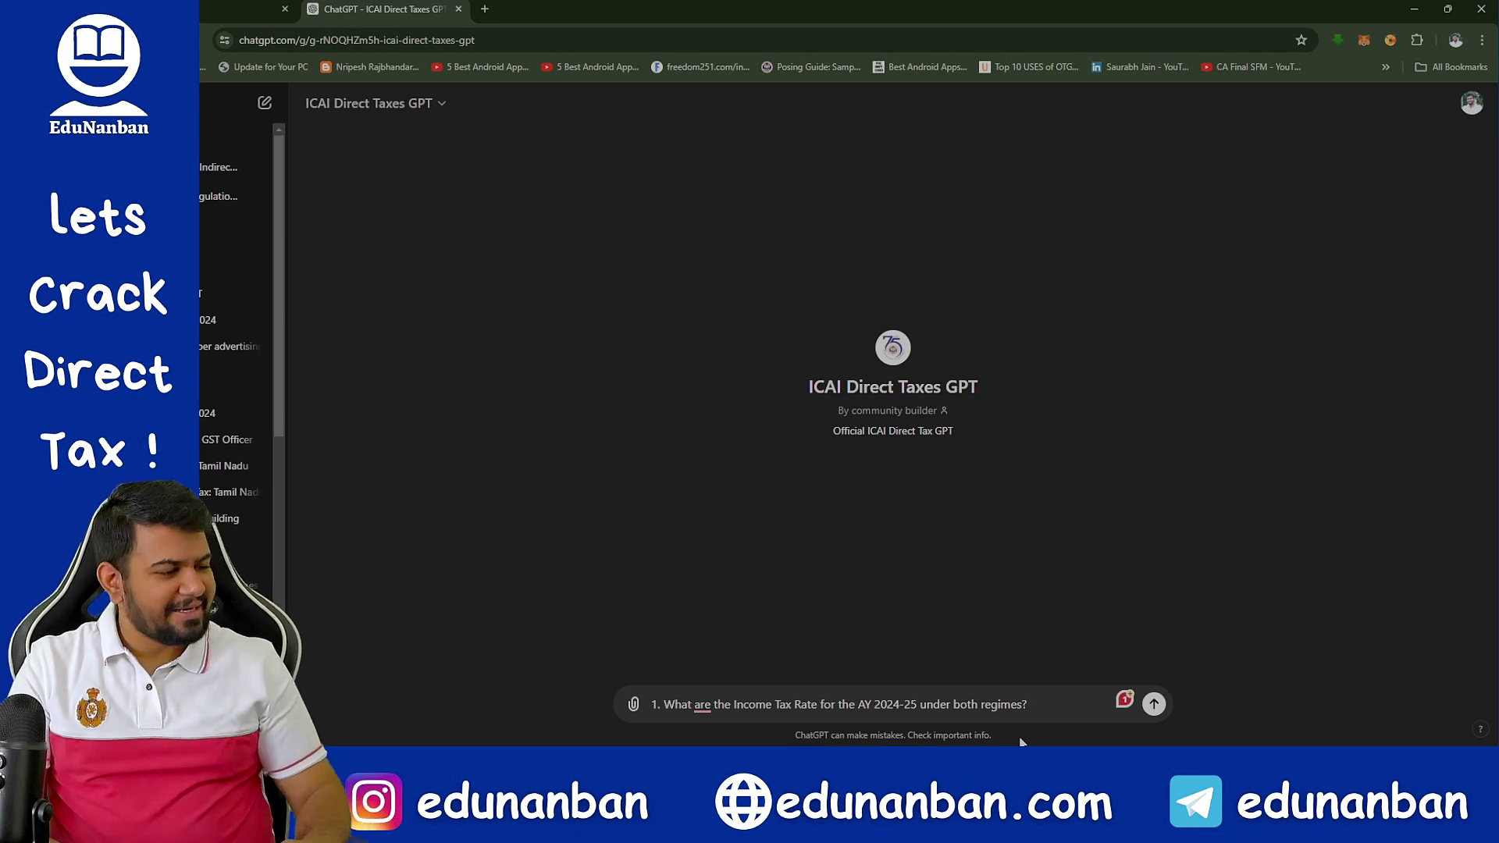
pyautogui.press('Return')
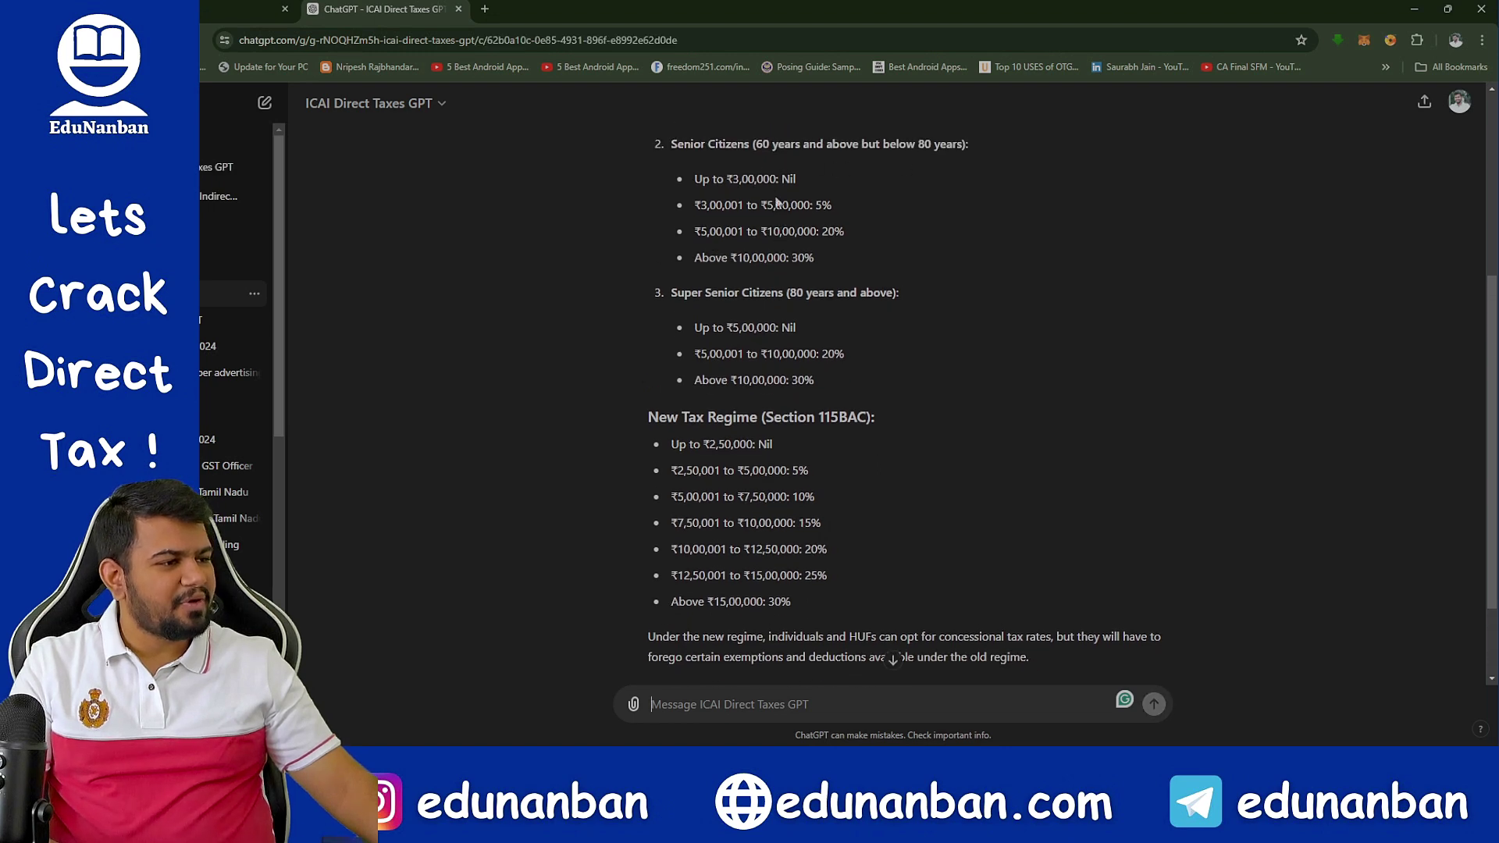
# Review the answer's tax slabs, highlighting the New Tax Regime (Section 115BAC) heading and its rates.
pyautogui.scroll(-1, 816, 232)
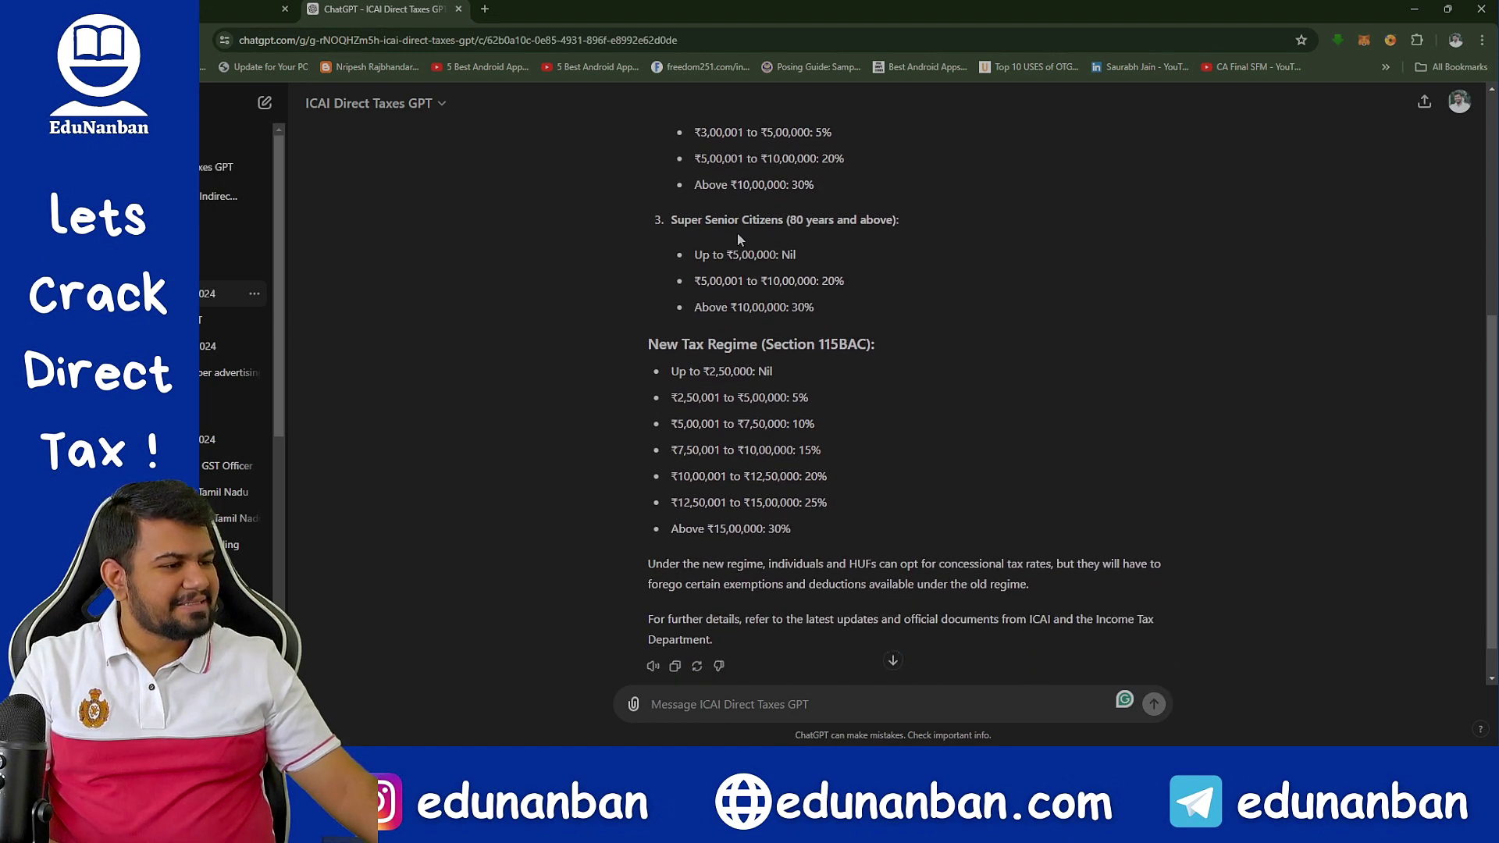
pyautogui.scroll(-1, 700, 292)
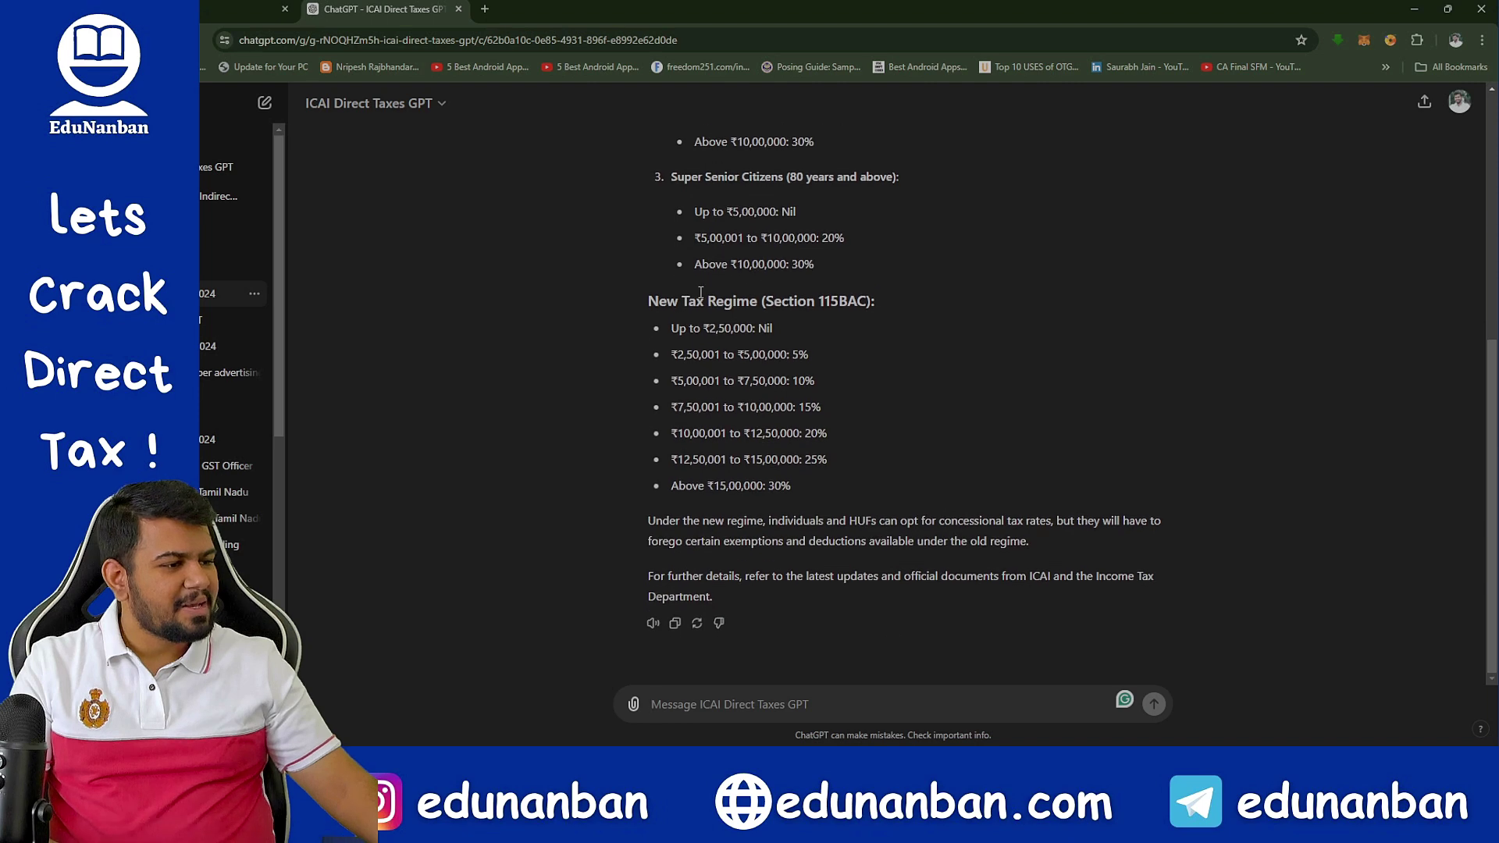
pyautogui.moveTo(666, 301); pyautogui.dragTo(857, 304)
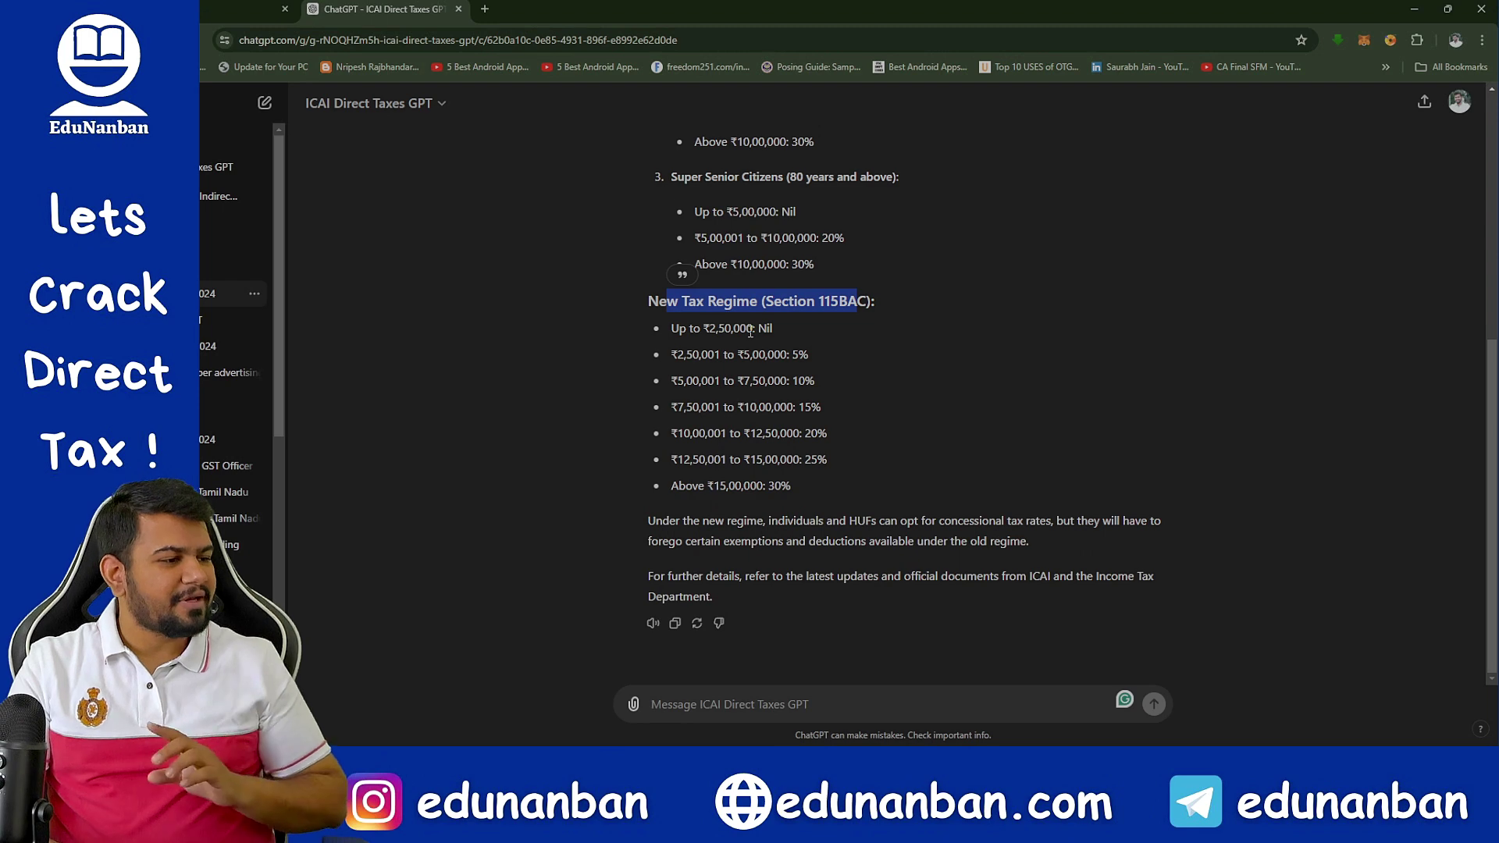
pyautogui.moveTo(709, 328); pyautogui.dragTo(801, 494)
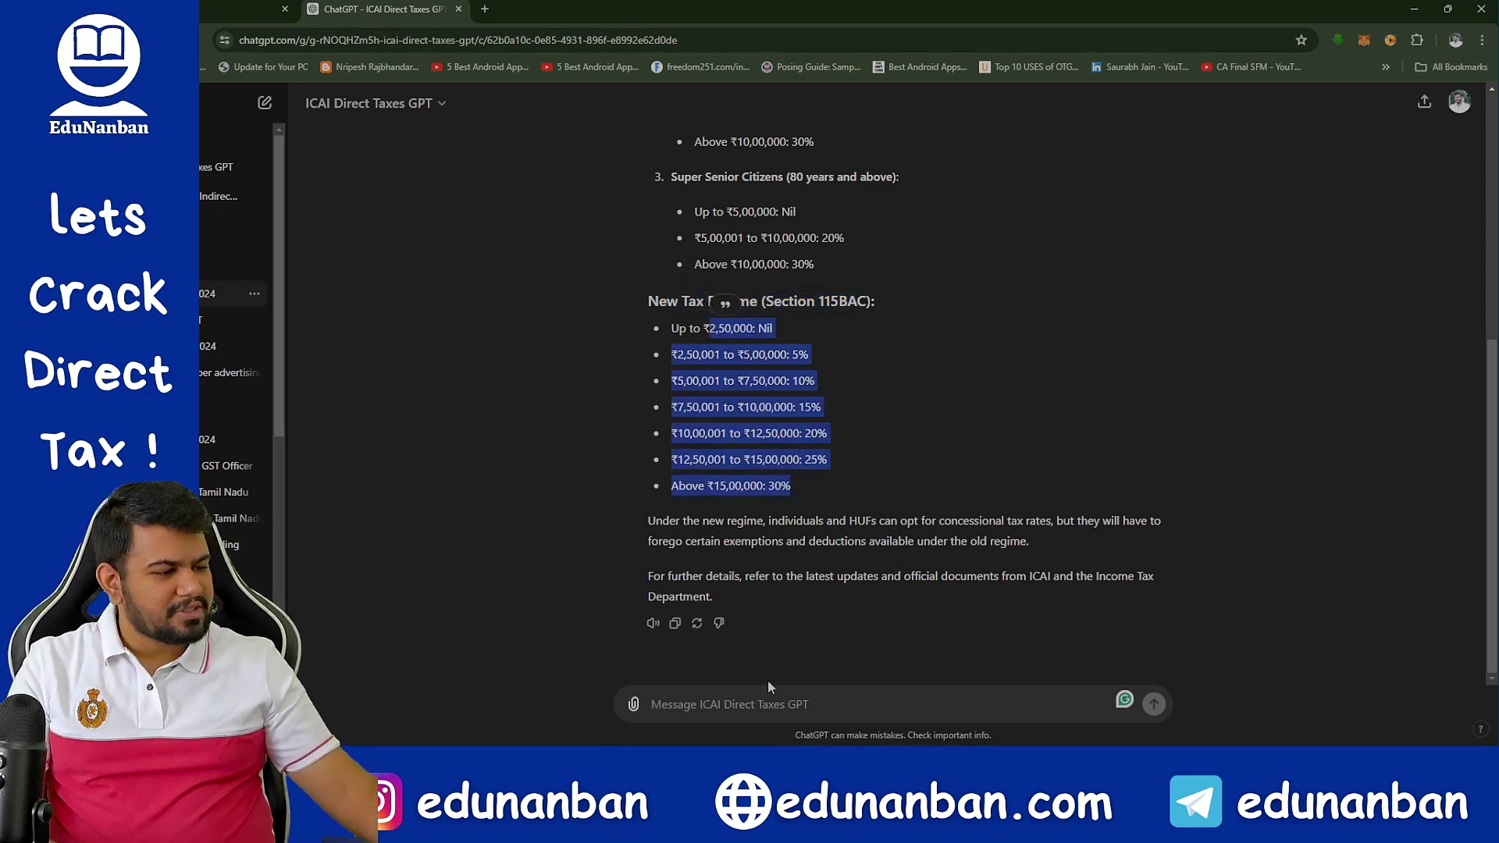
# Tell the GPT that the rates it gave are for AY 2023-24 and ask for the correct rates for AY 2024-25.
pyautogui.click(703, 712)
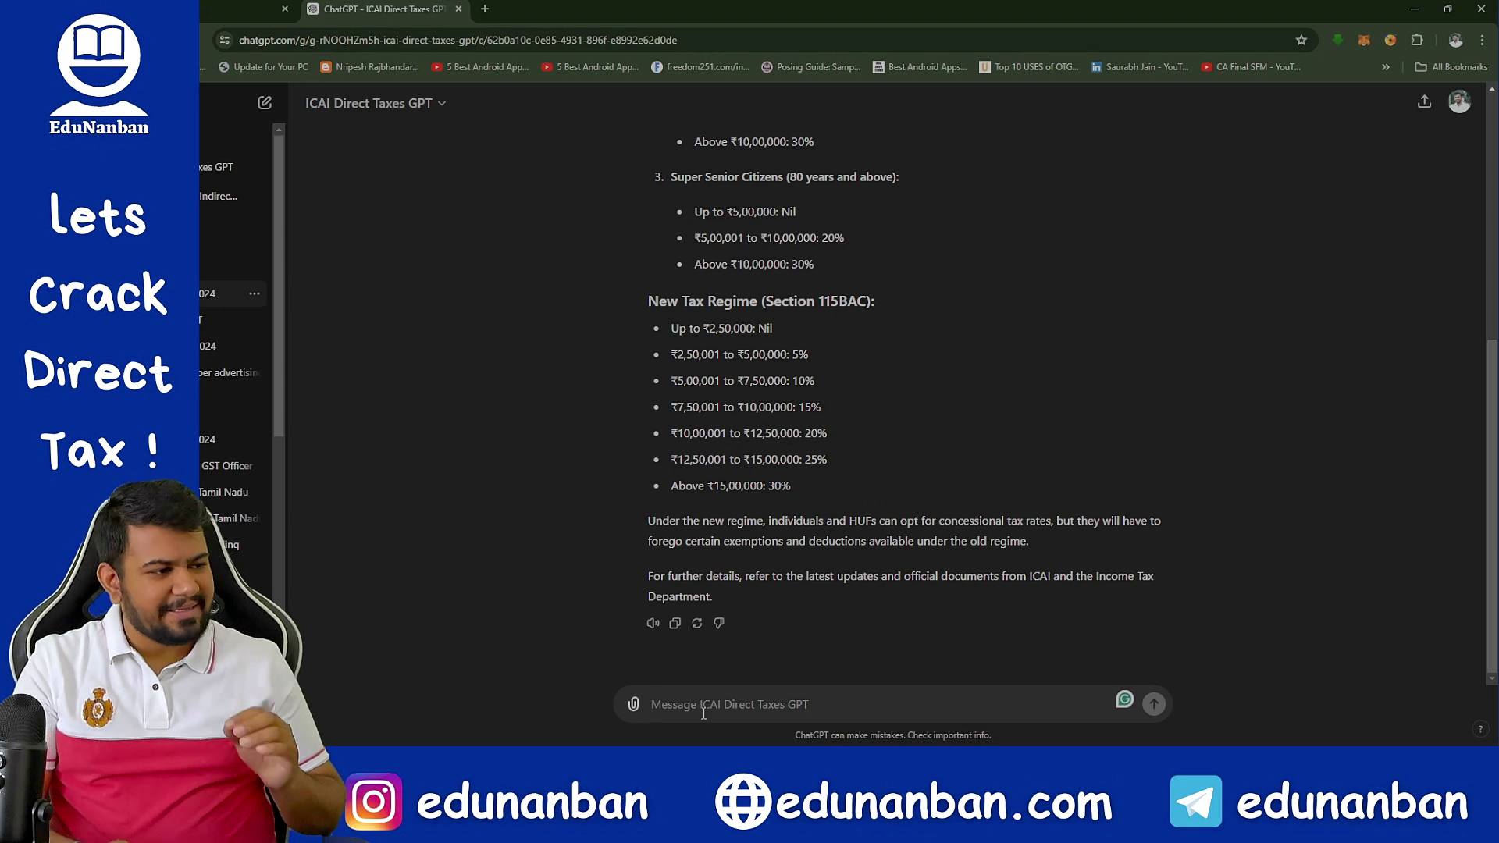
pyautogui.write('The rates')
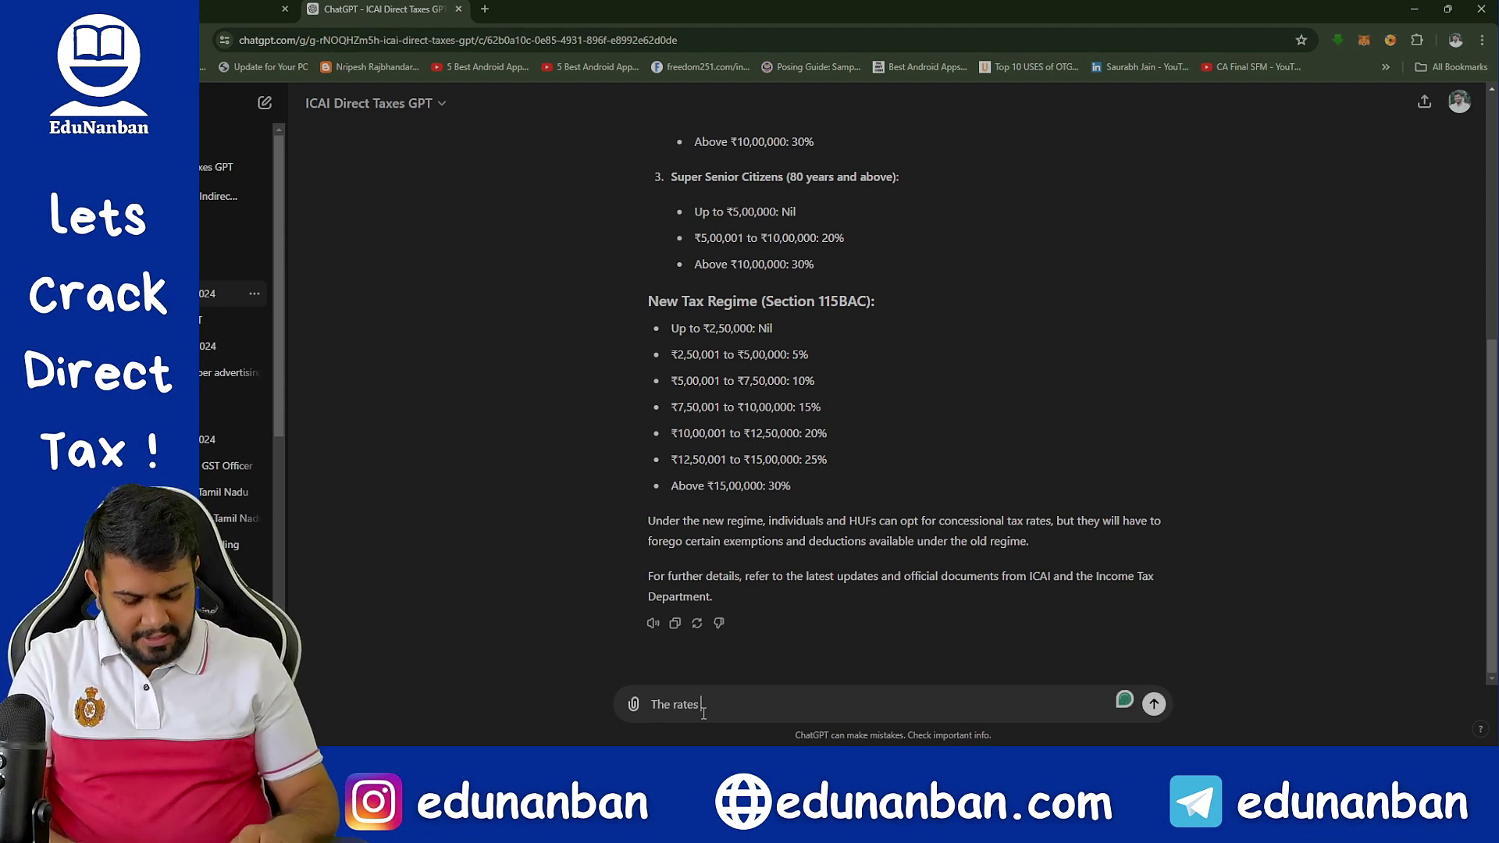
pyautogui.write(' given y')
pyautogui.press('BackSpace')
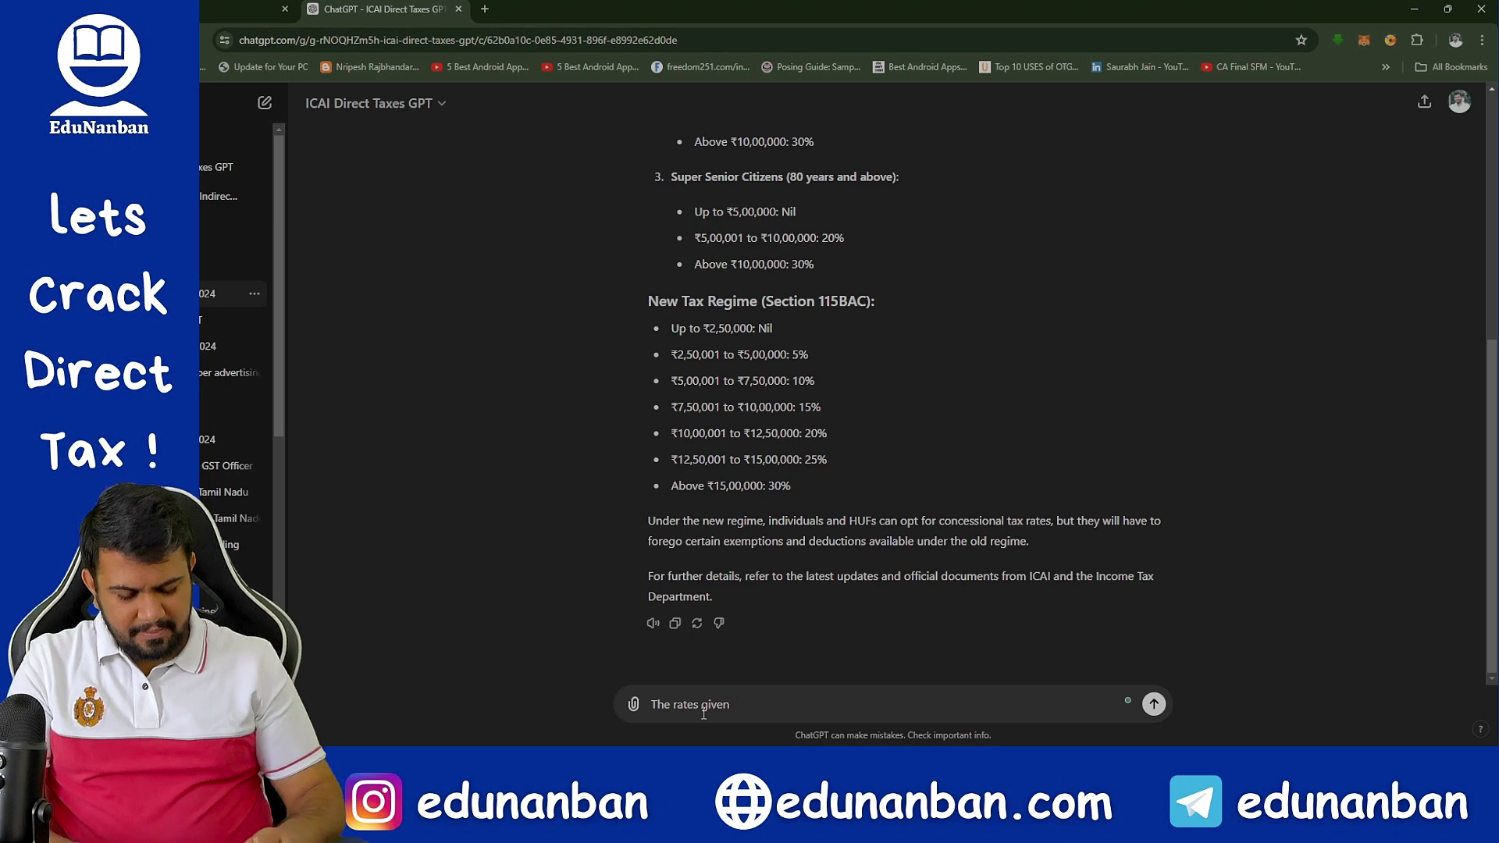
pyautogui.write('by you i')
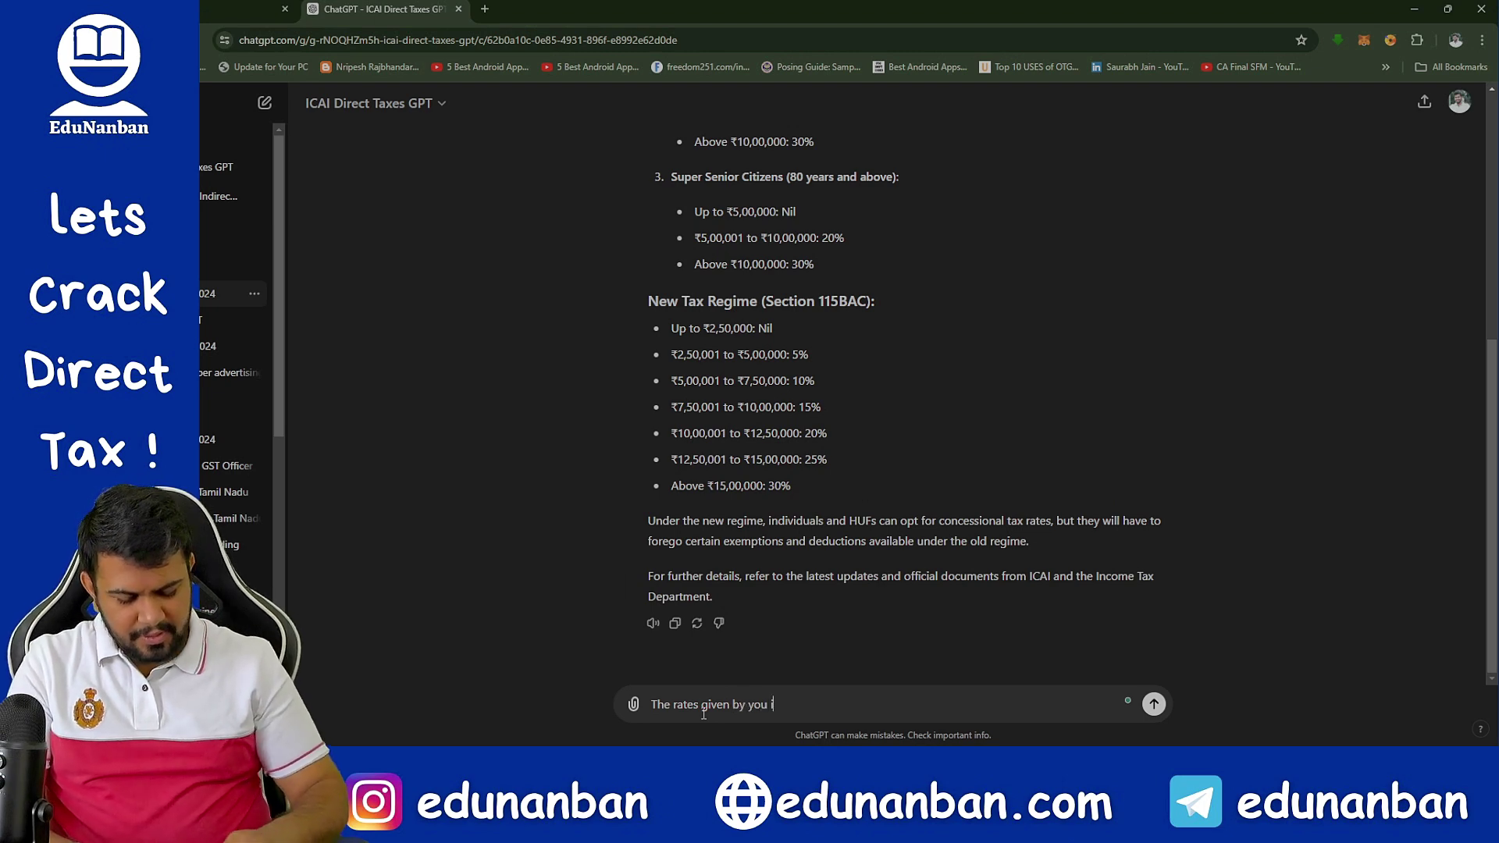
pyautogui.write('s for SY')
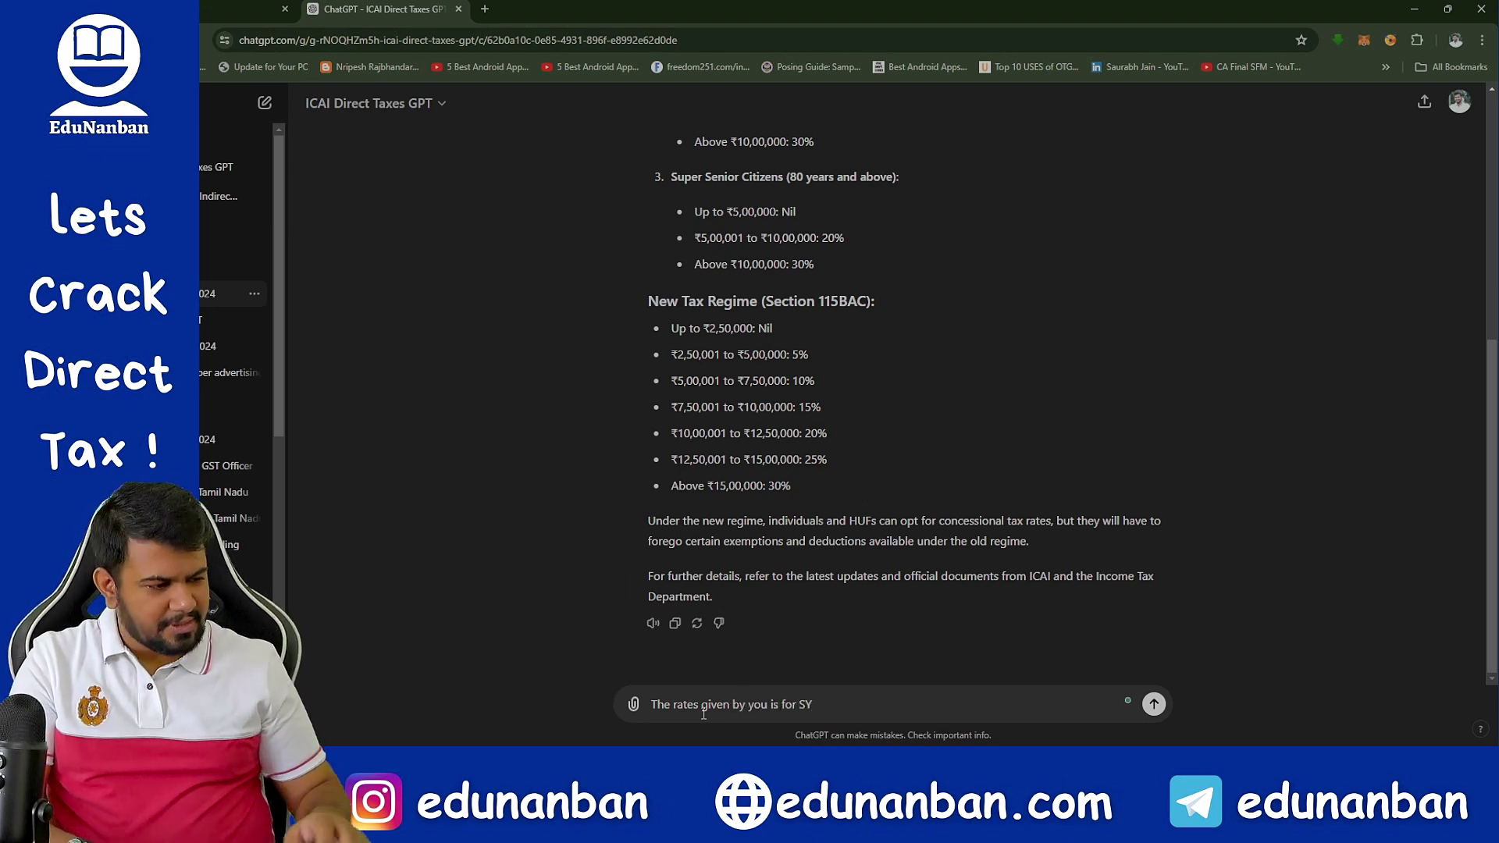
pyautogui.press('BackSpace')
pyautogui.press('BackSpace')
pyautogui.hotkey('shift', 'Return')
pyautogui.write('A')
pyautogui.press('BackSpace')
pyautogui.press('BackSpace')
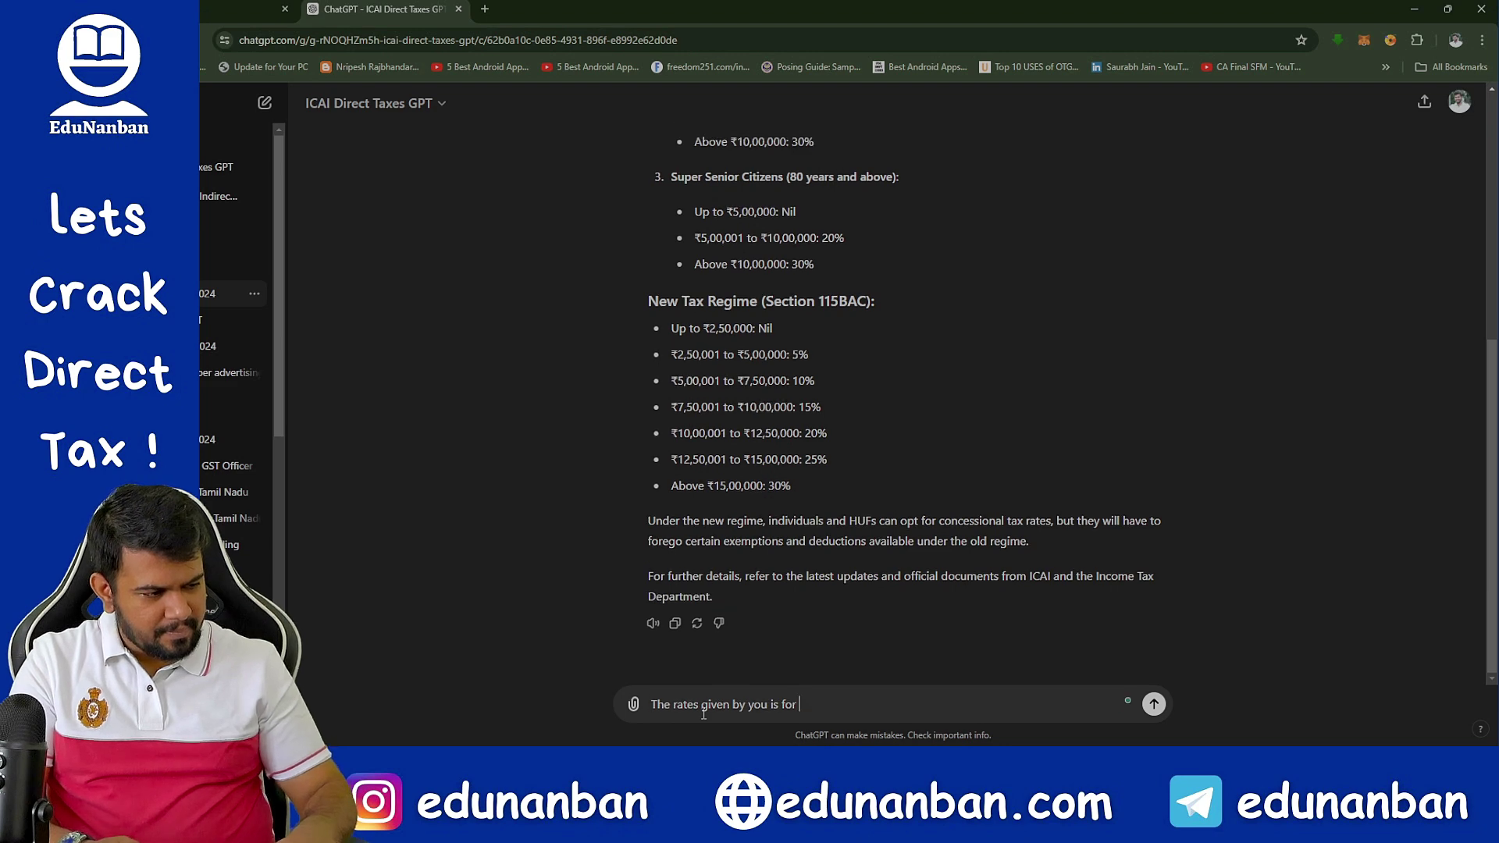
pyautogui.write('AY 202')
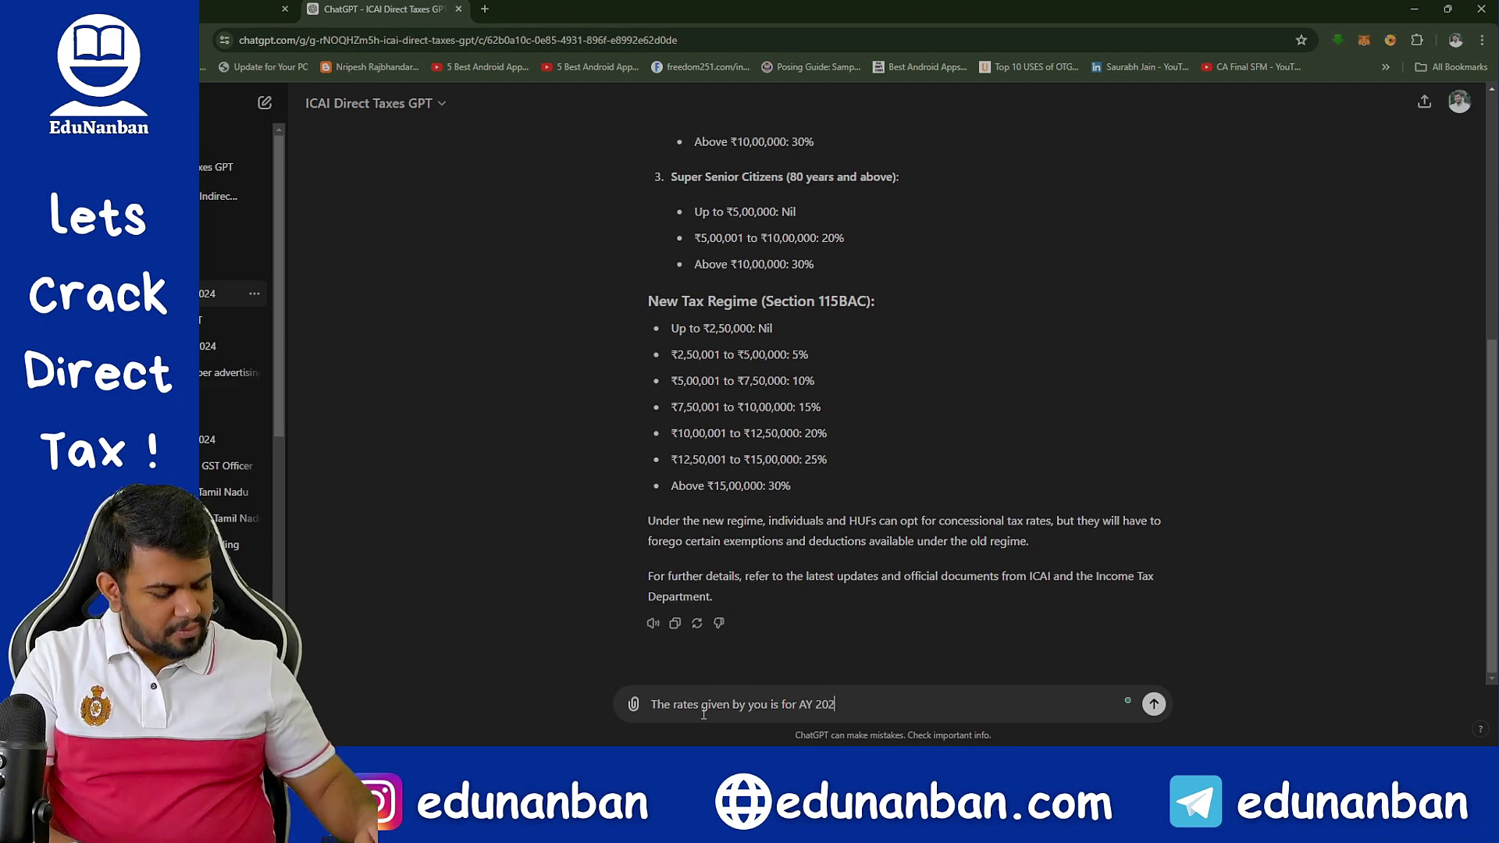
pyautogui.write('3-24. ')
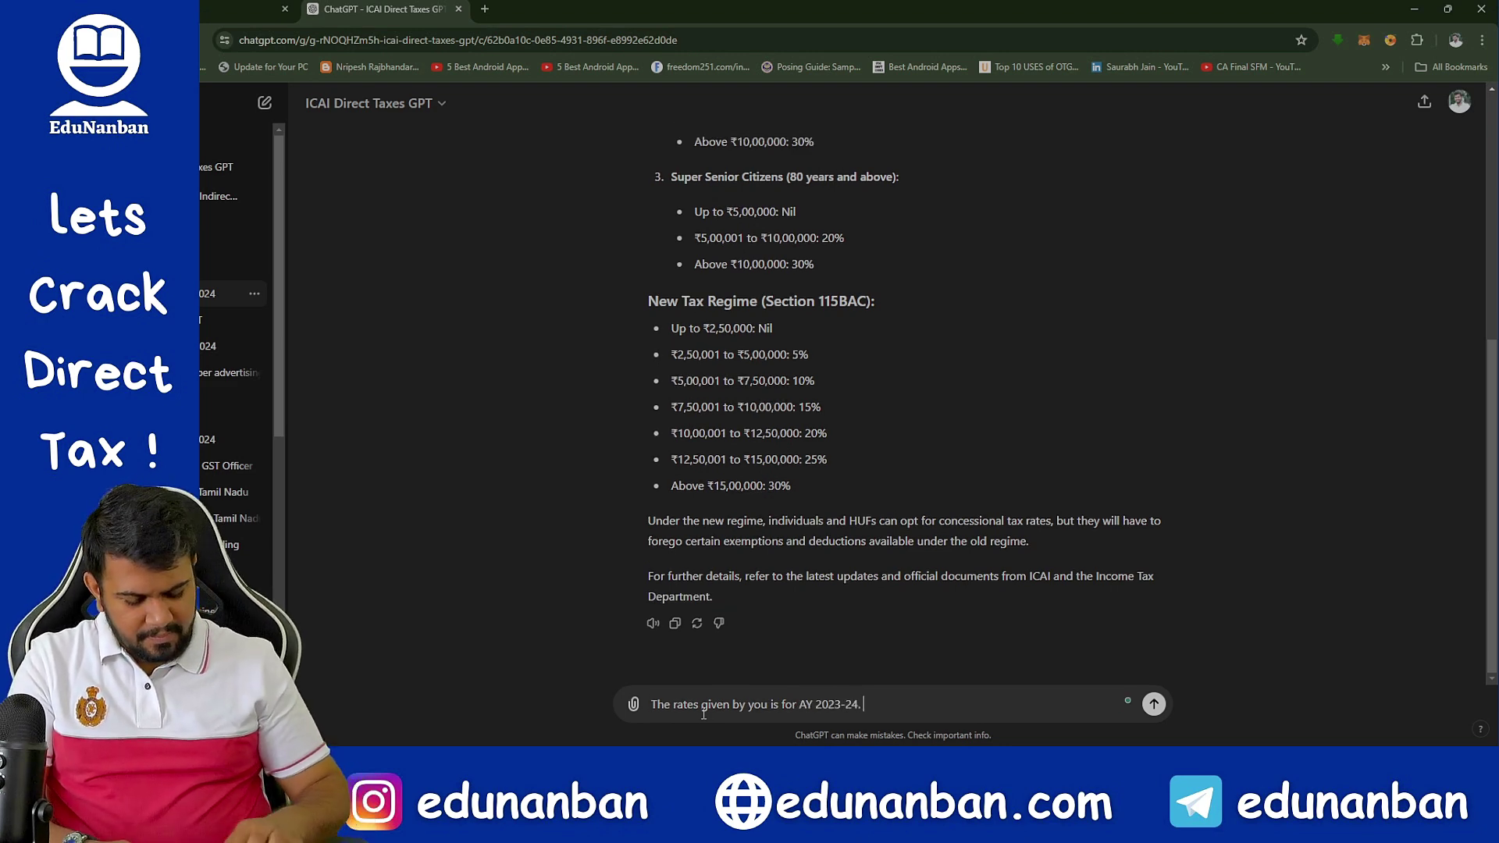
pyautogui.write('Pleas')
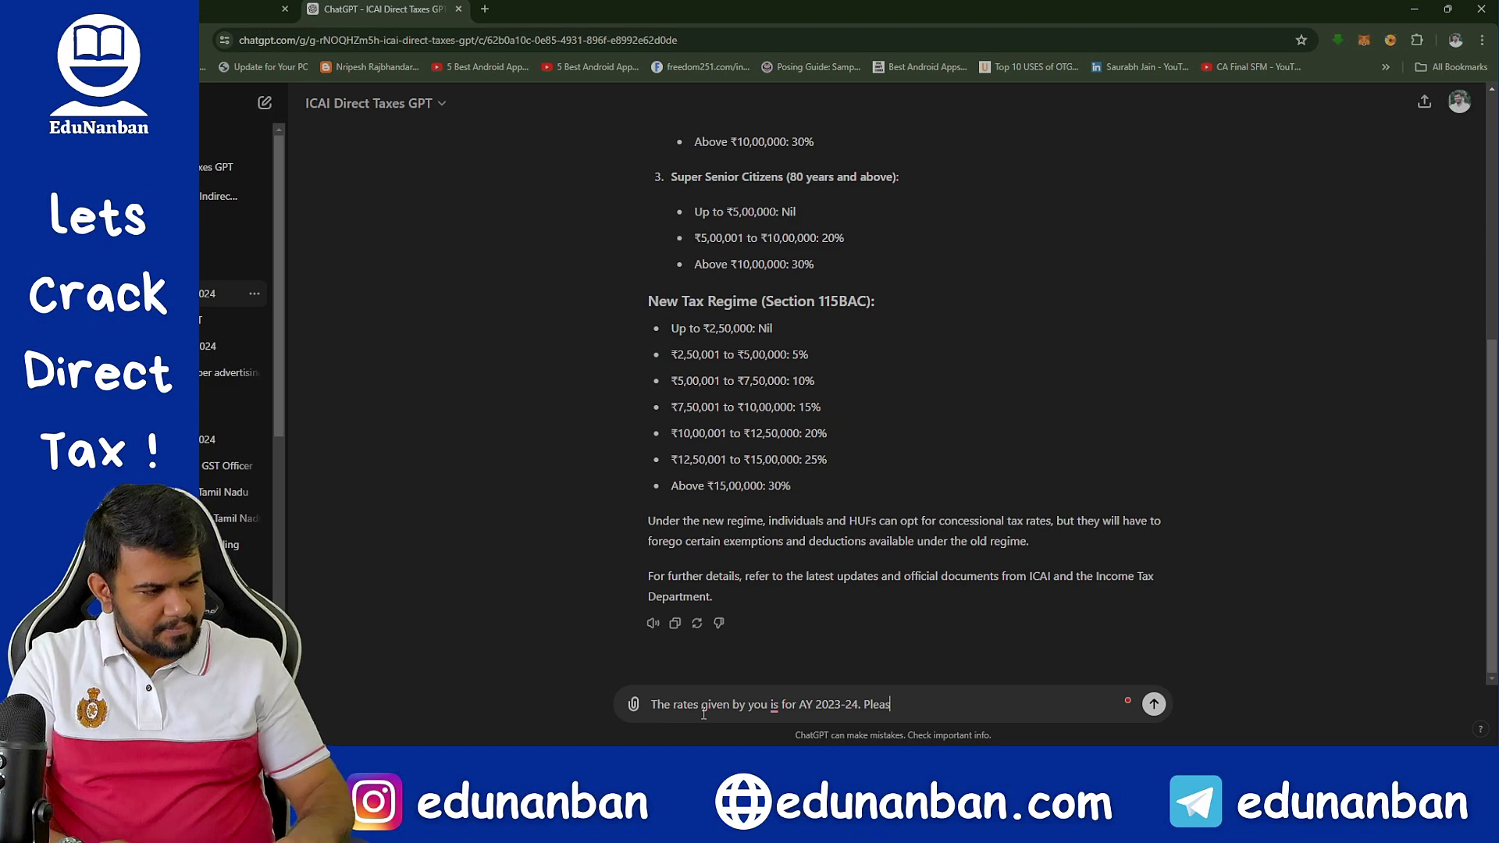
pyautogui.write('e give me the co')
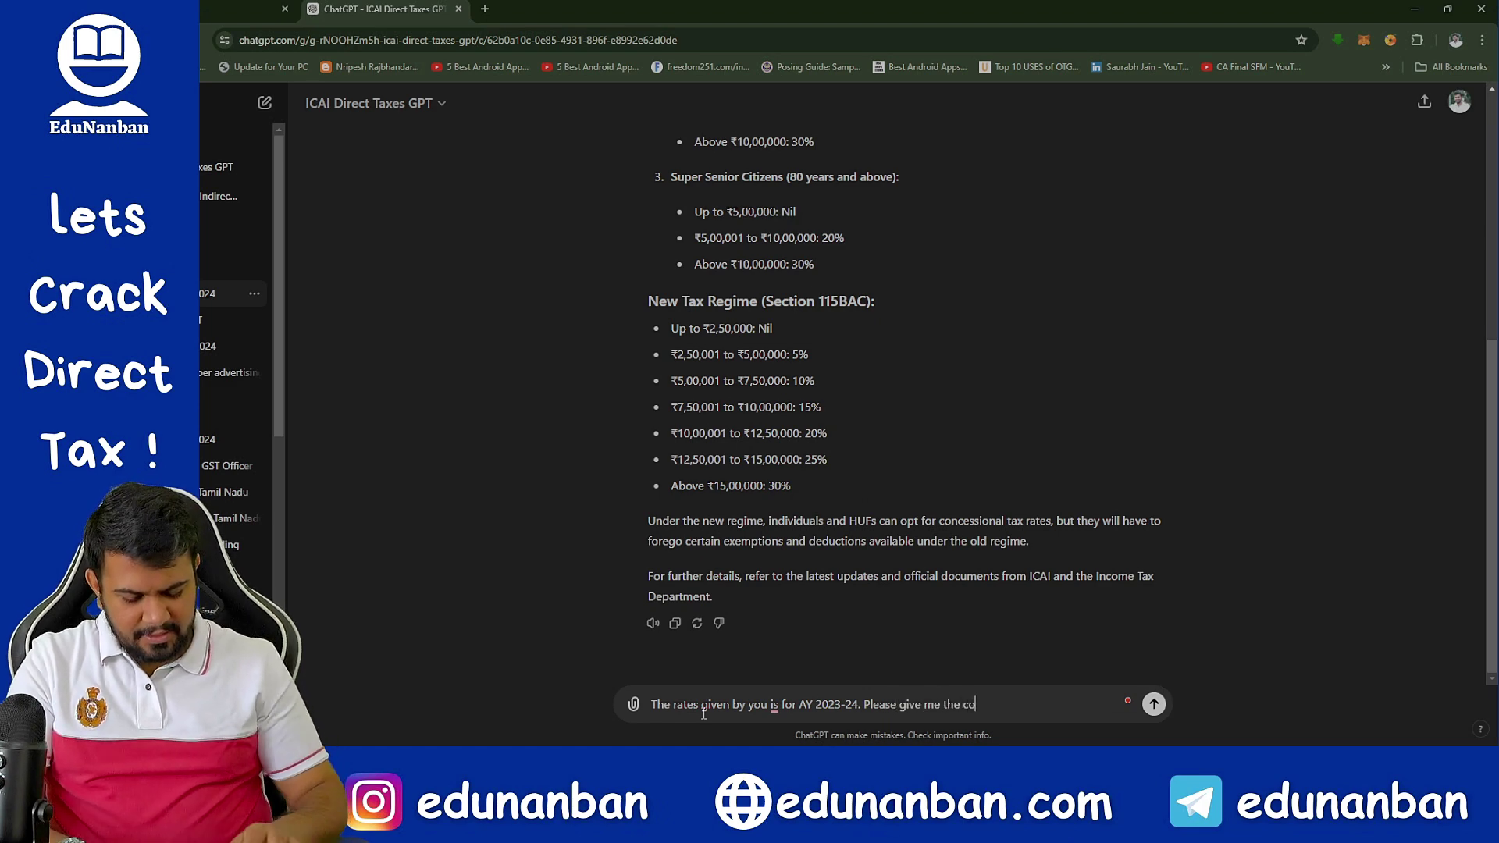
pyautogui.write('rrect rates ')
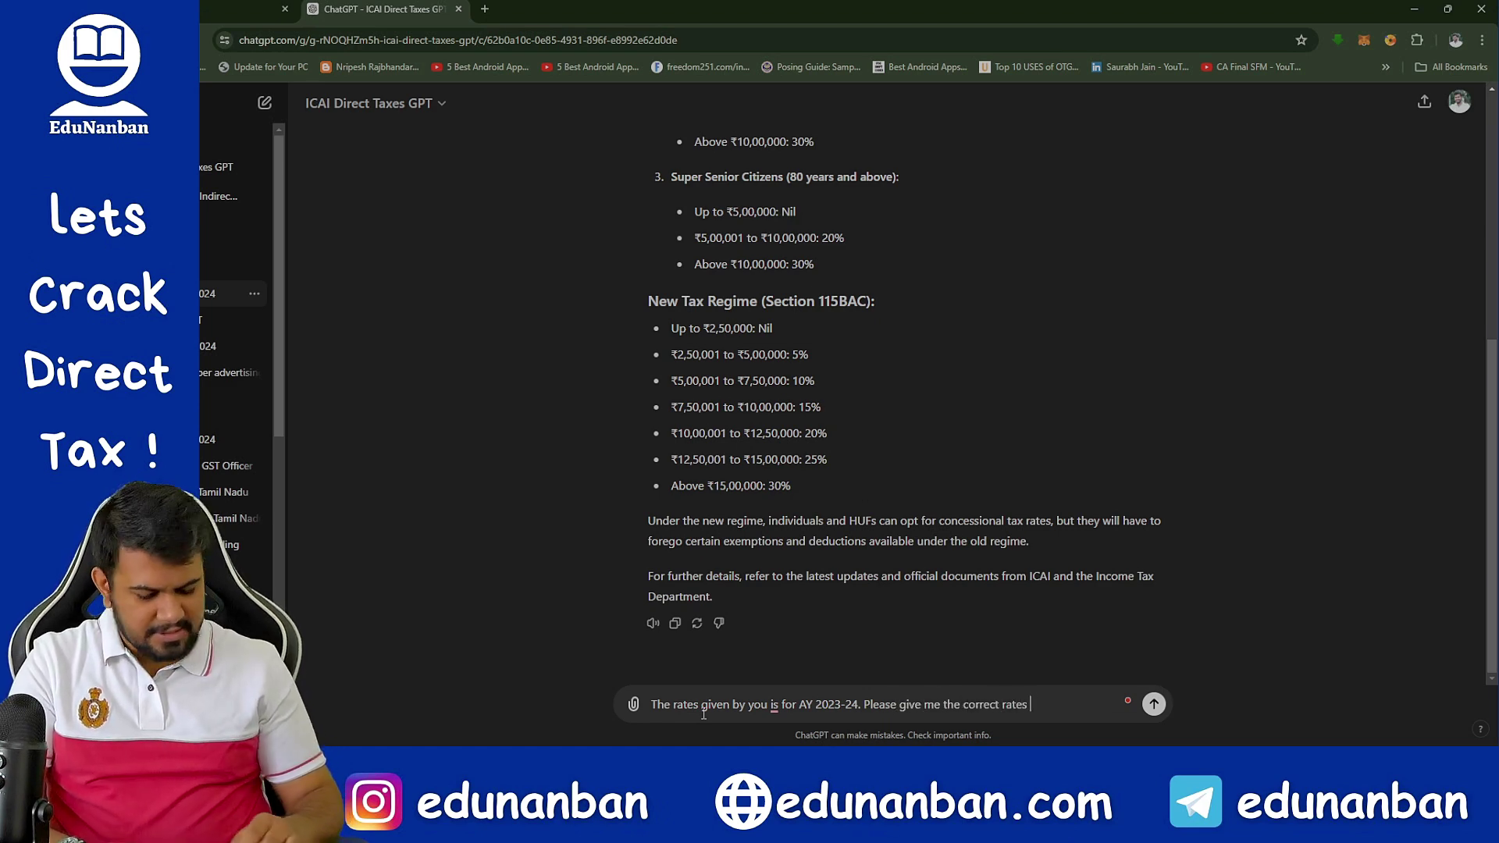
pyautogui.write('for AY 20')
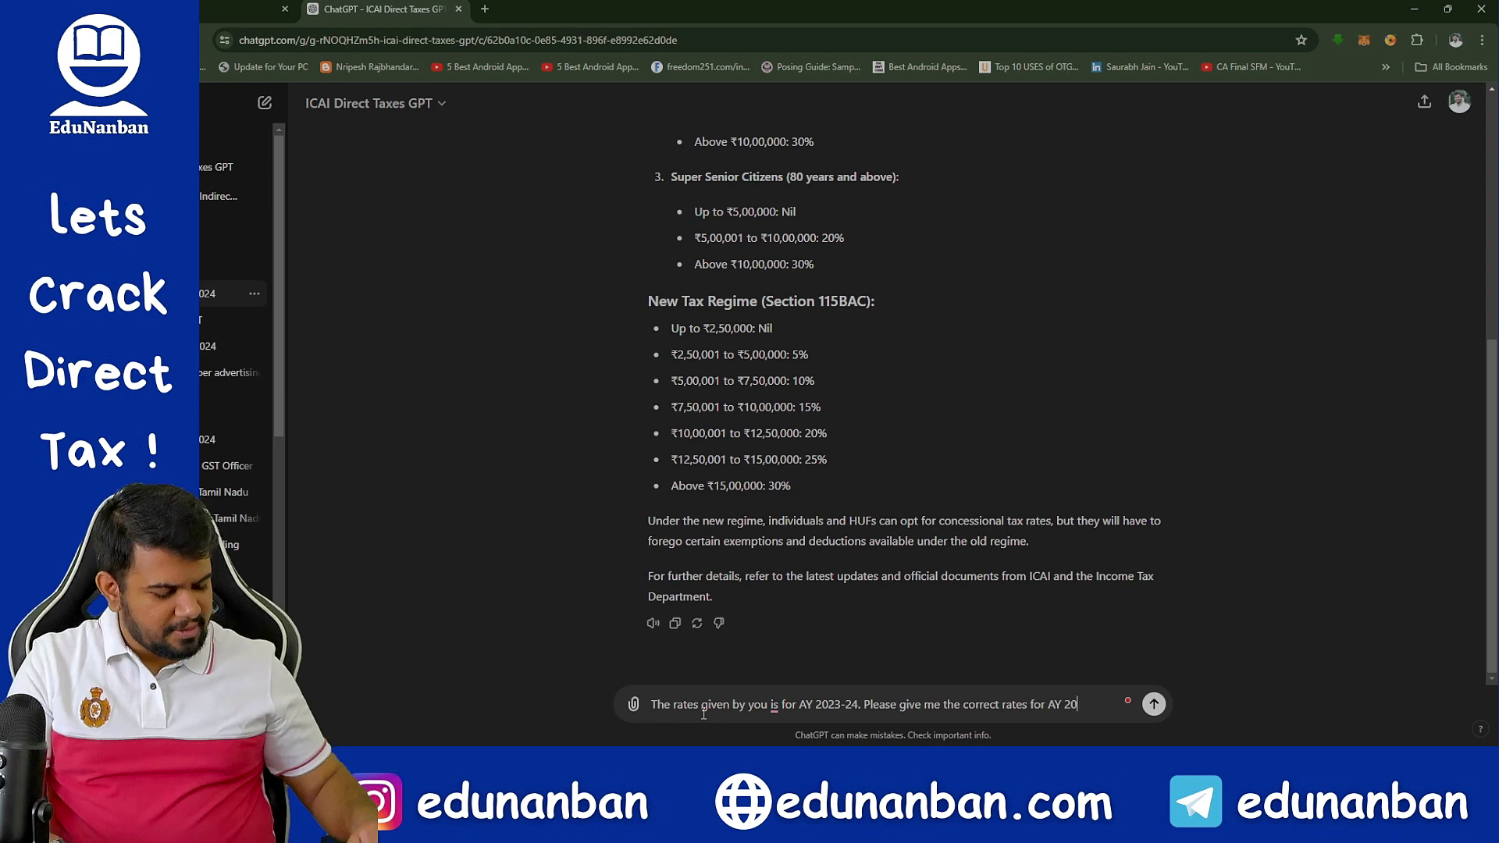
pyautogui.write('24-25')
pyautogui.press('Return')
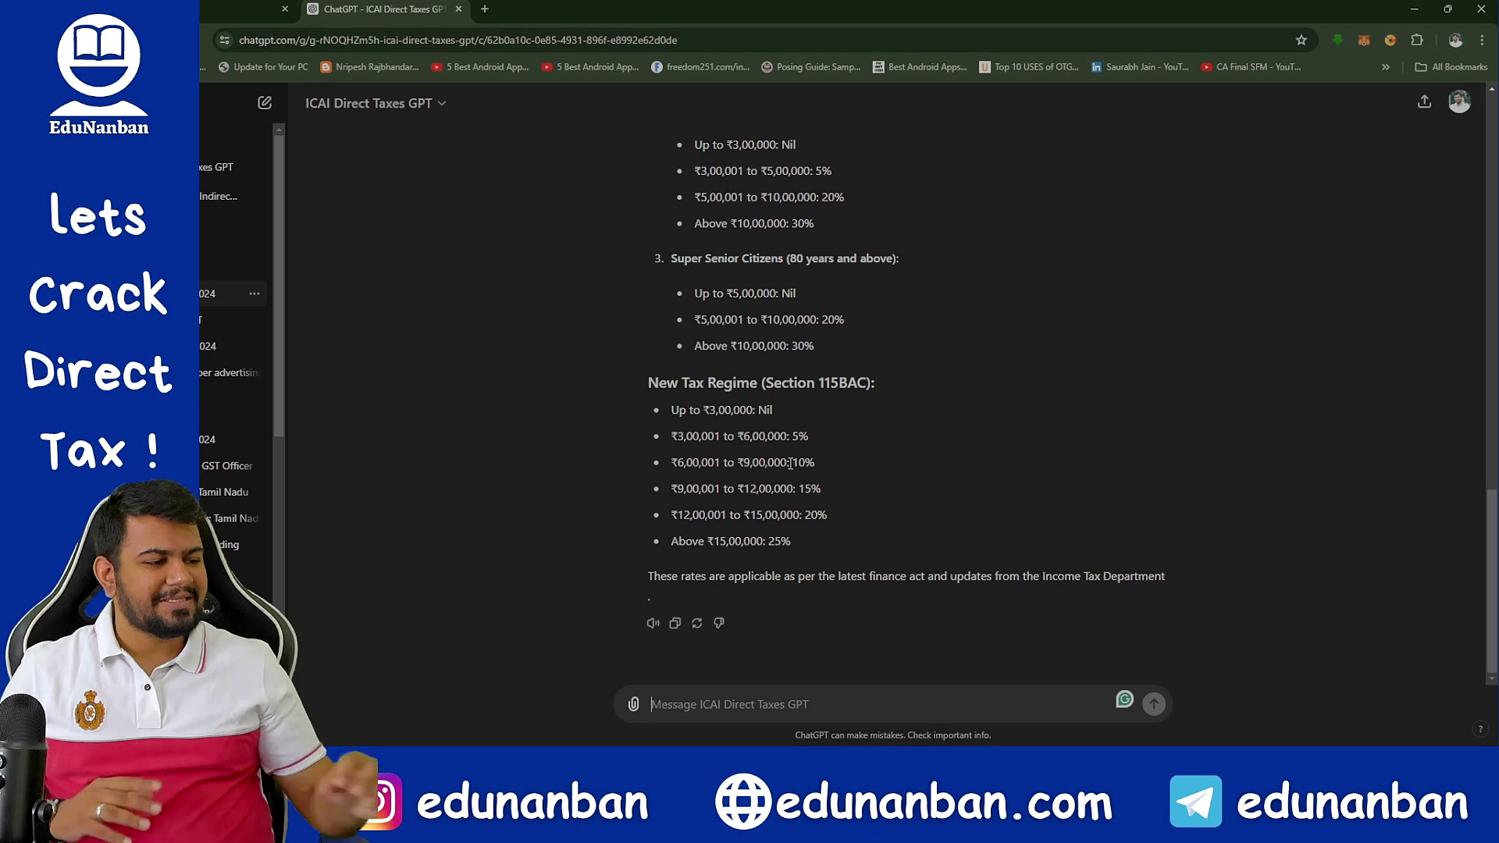
# Ask the capital gain and how to avoid tax on a residential house bought 10th May 2005 for Rs.1 Crore and sold 4th July 2023 for Rs.10 crores.
pyautogui.moveTo(792, 543); pyautogui.dragTo(653, 550)
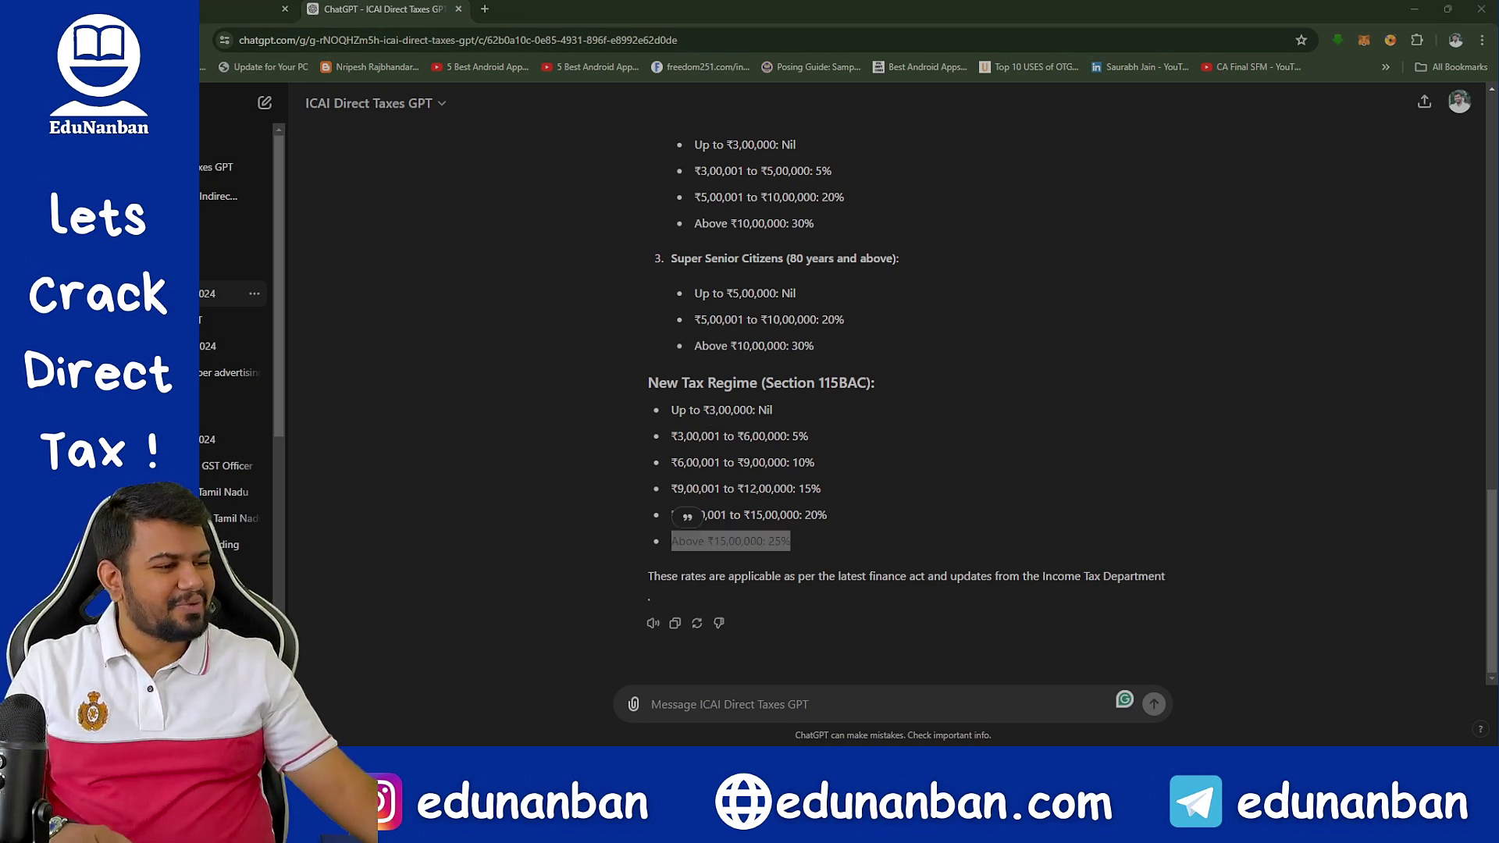
pyautogui.hotkey('alt', 'Tab')
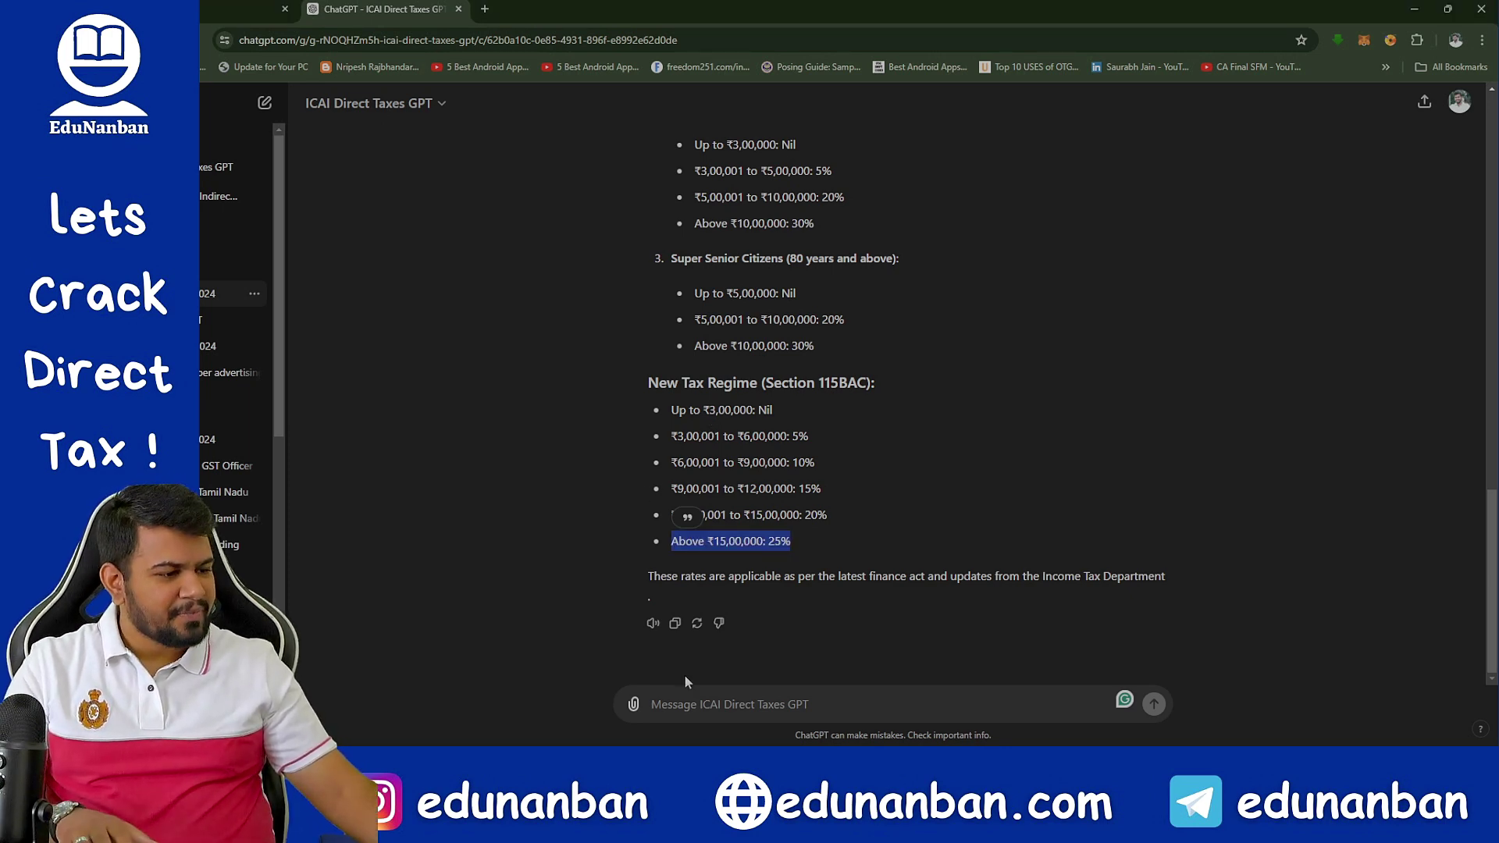
pyautogui.click(684, 677)
pyautogui.write('2. If I am Selling my residential house for Rs.10 crores on 4th July 2023 which was purchased on 10th May 2005 for Rs.1 Crore, what will be my capital gain? How can I avoid paying taxes on it?')
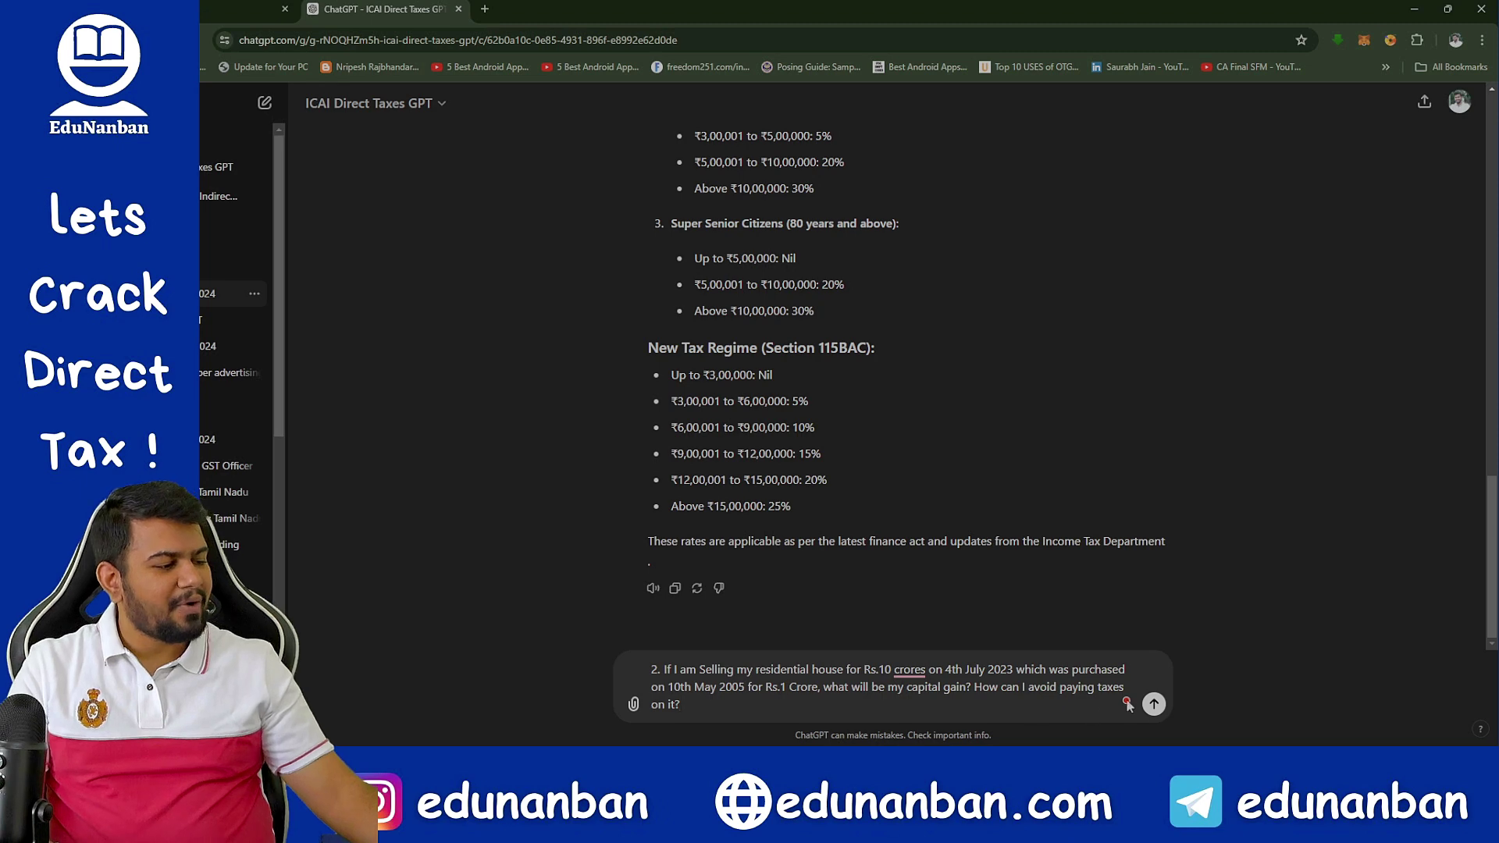
pyautogui.click(1153, 704)
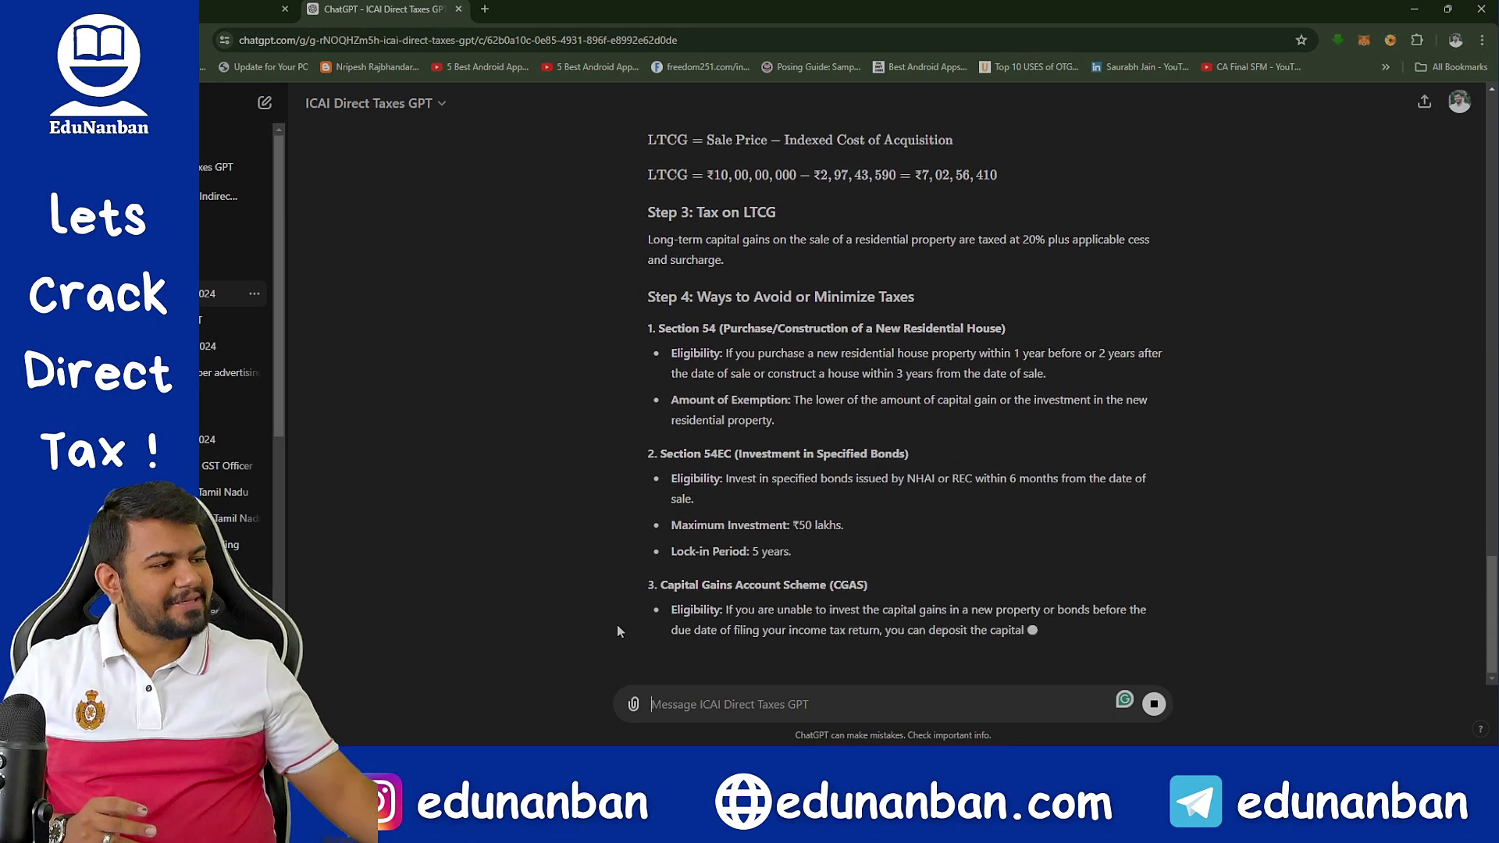
# Review the capital gain answer's indexation, LTCG tax, Section 54, 54EC and CGAS exemptions, example calculations and summary.
pyautogui.scroll(2, 765, 390)
pyautogui.scroll(1, 761, 405)
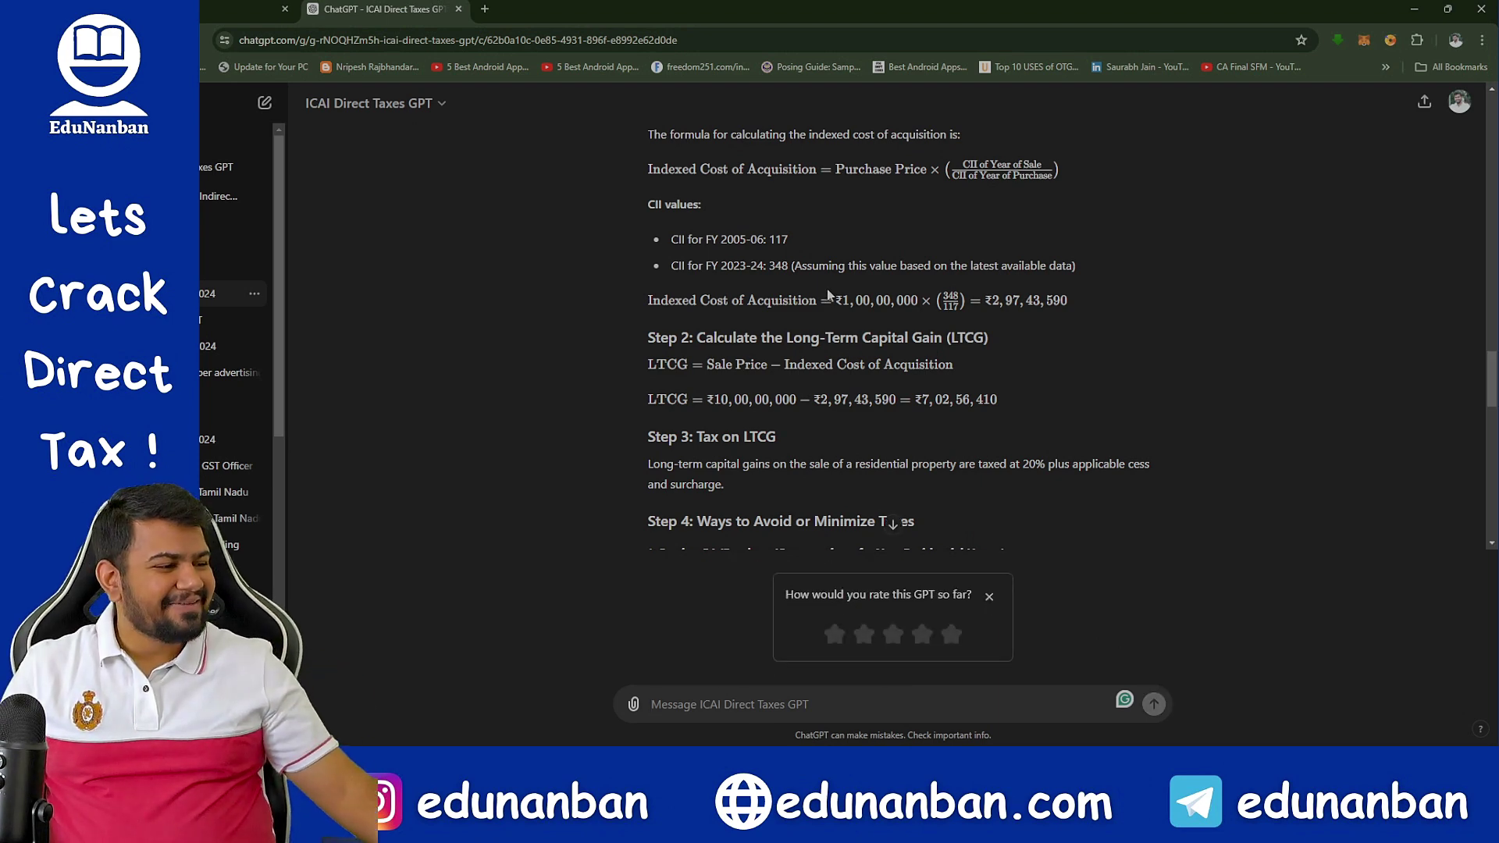
pyautogui.scroll(-1, 828, 293)
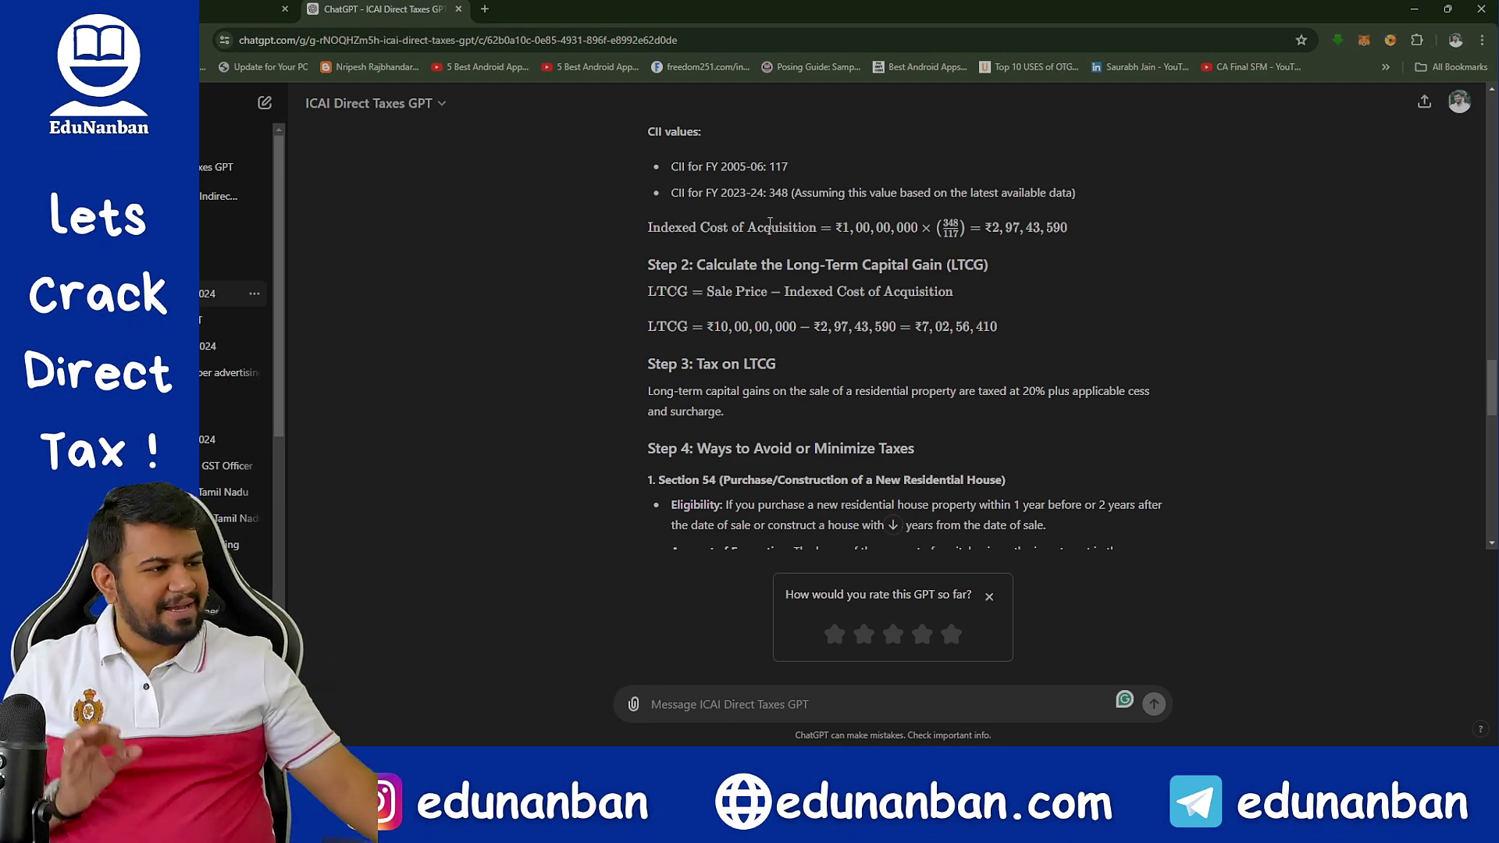
pyautogui.scroll(-2, 765, 250)
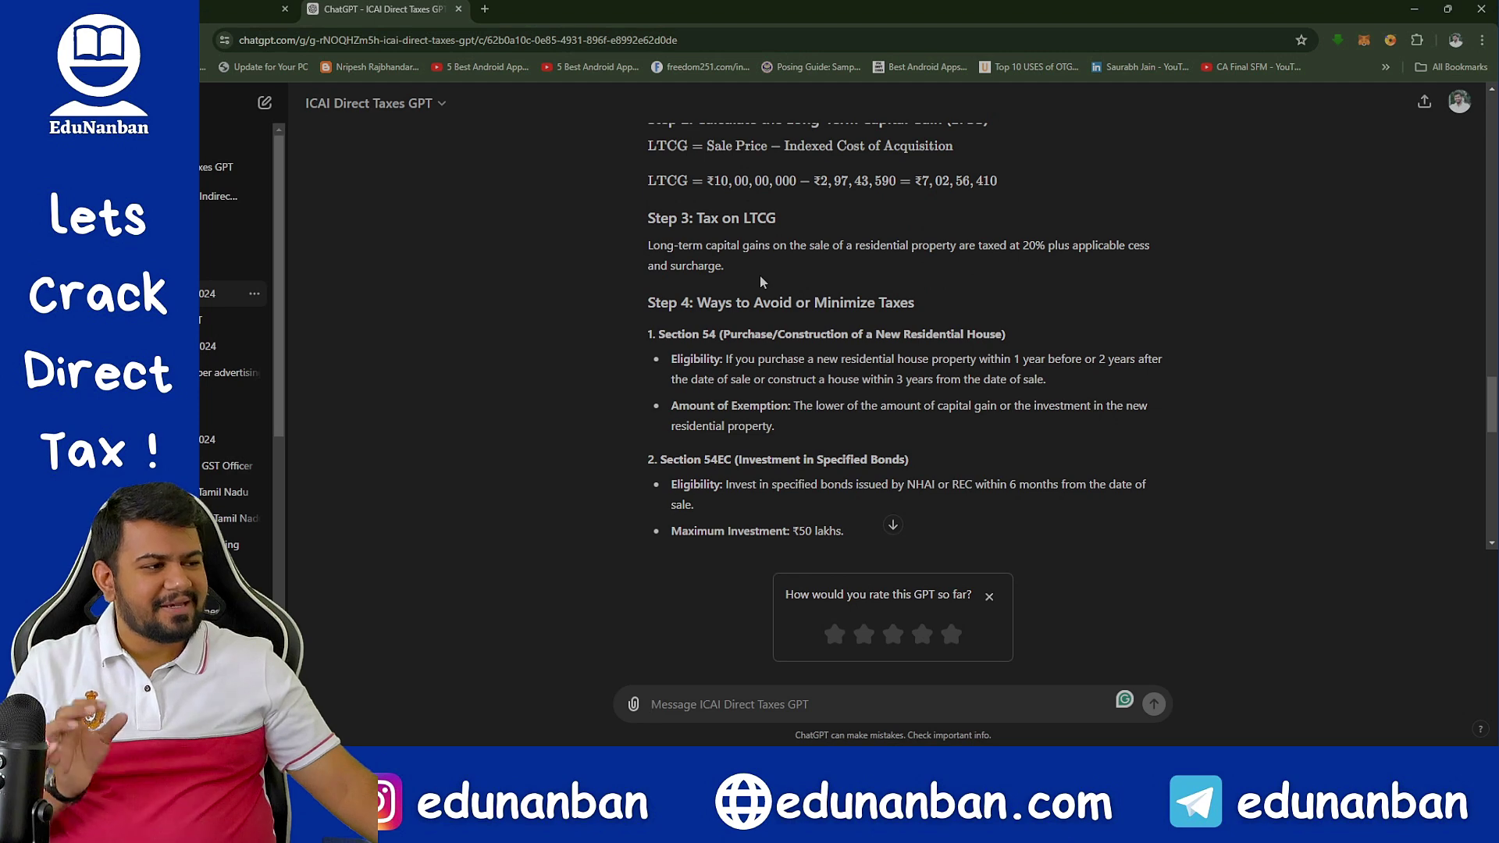
pyautogui.scroll(-1, 760, 278)
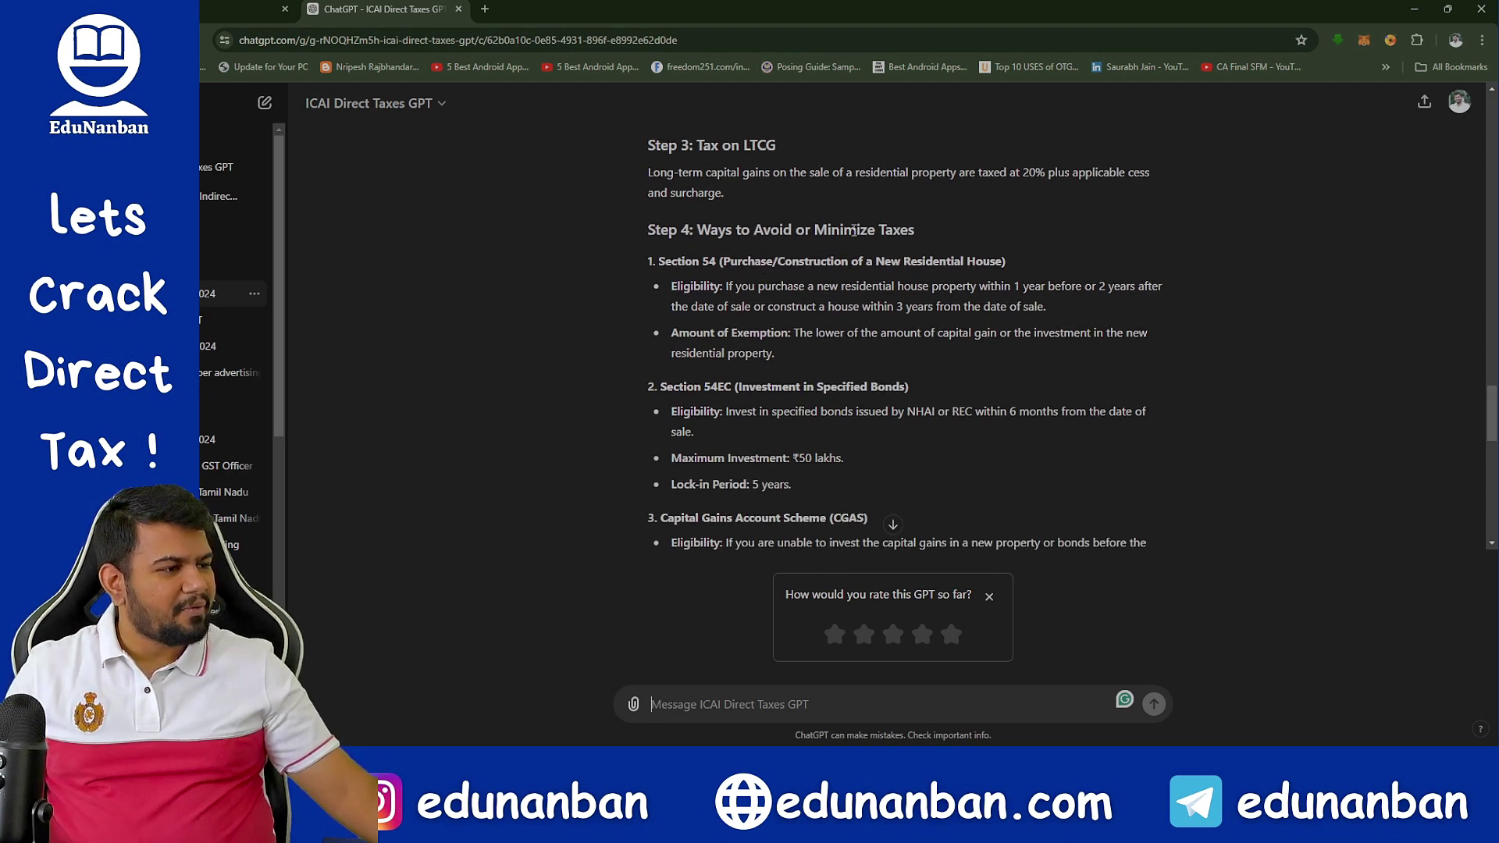
pyautogui.scroll(-1, 724, 275)
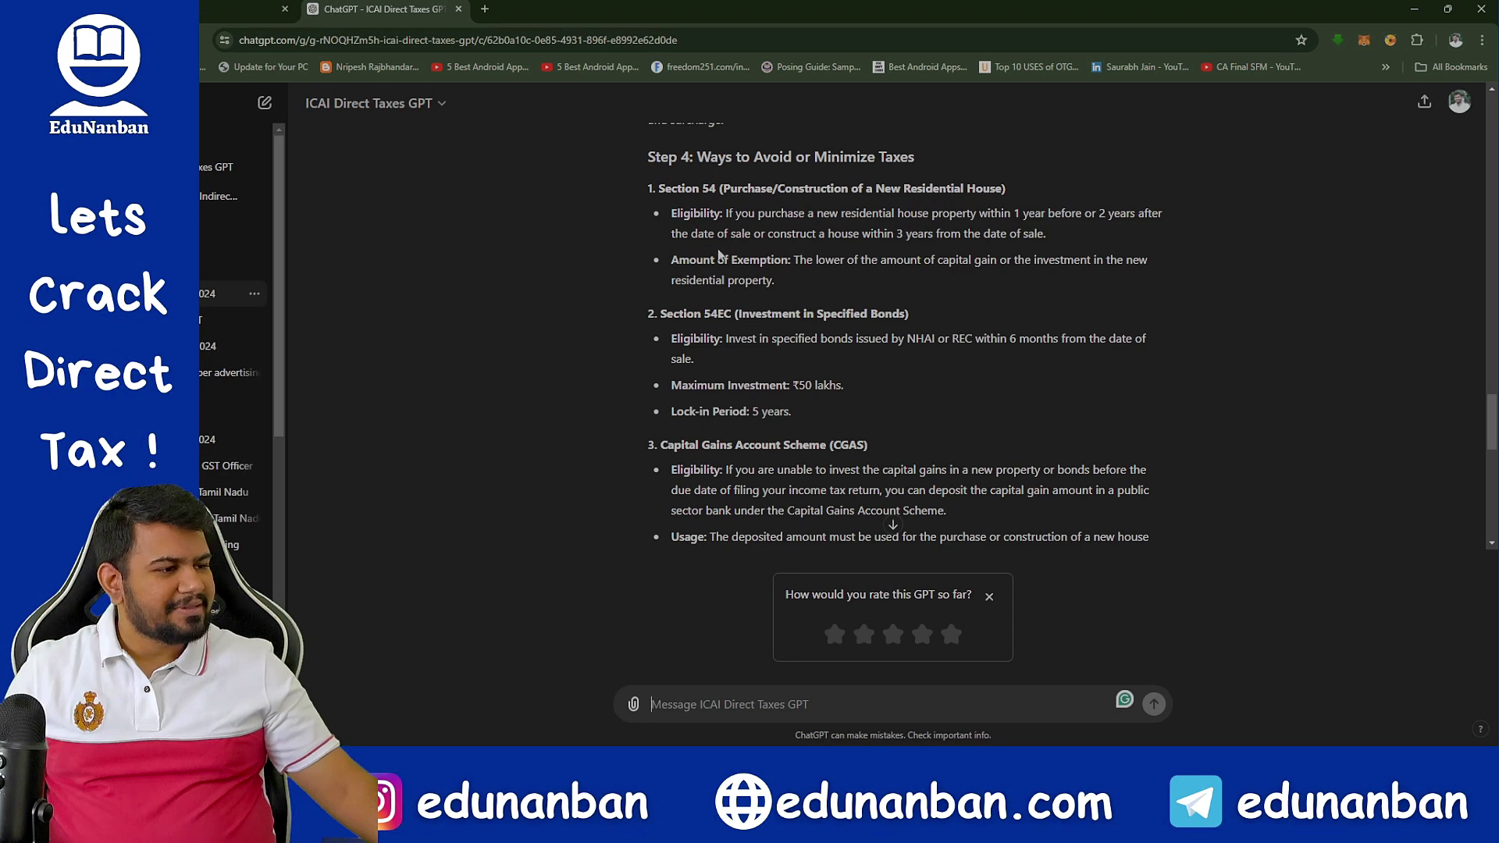
pyautogui.scroll(1, 713, 334)
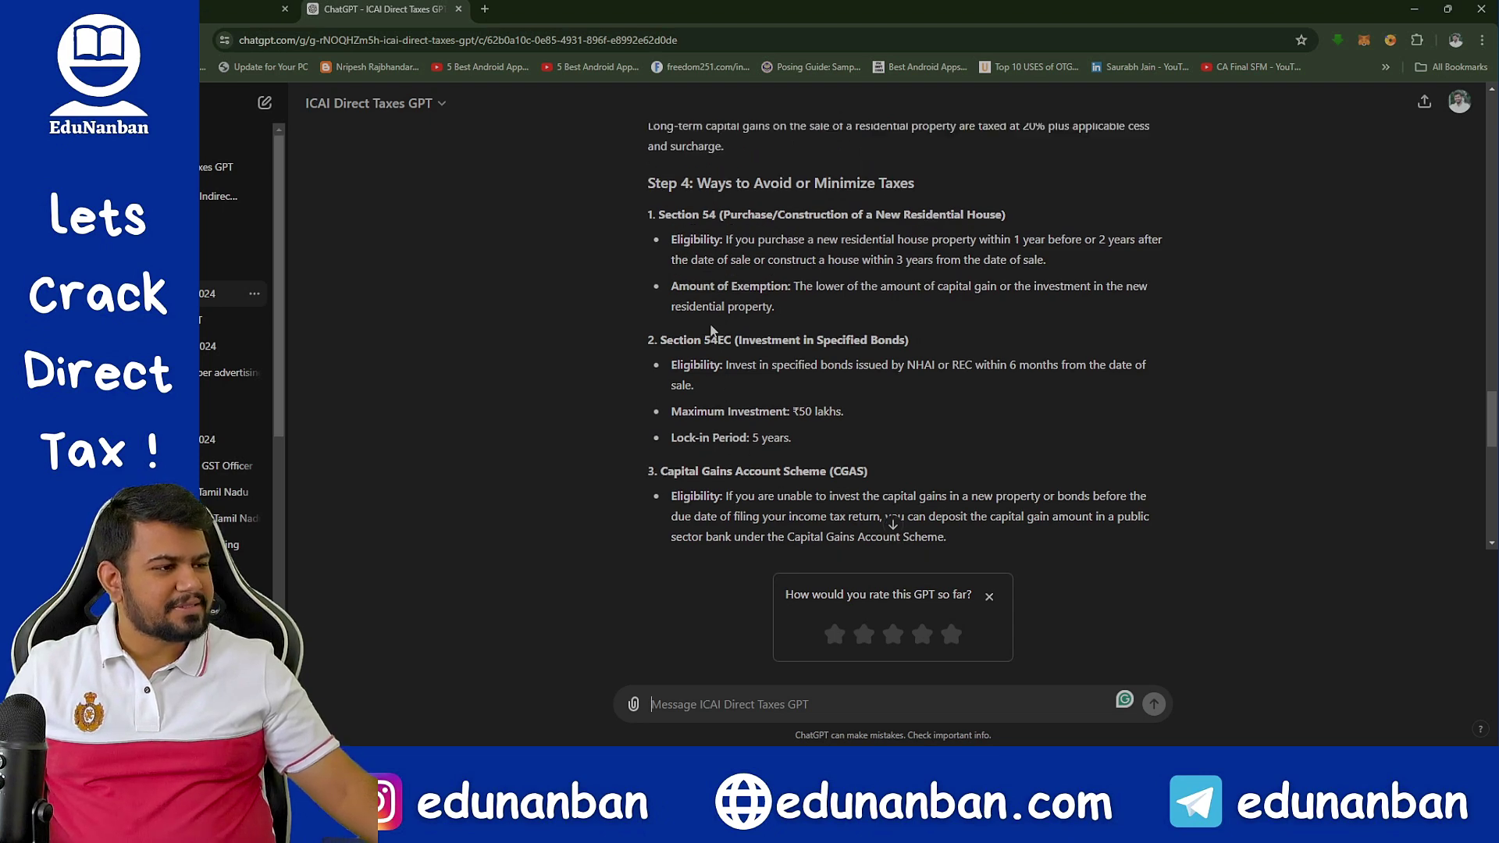
pyautogui.scroll(-2, 729, 386)
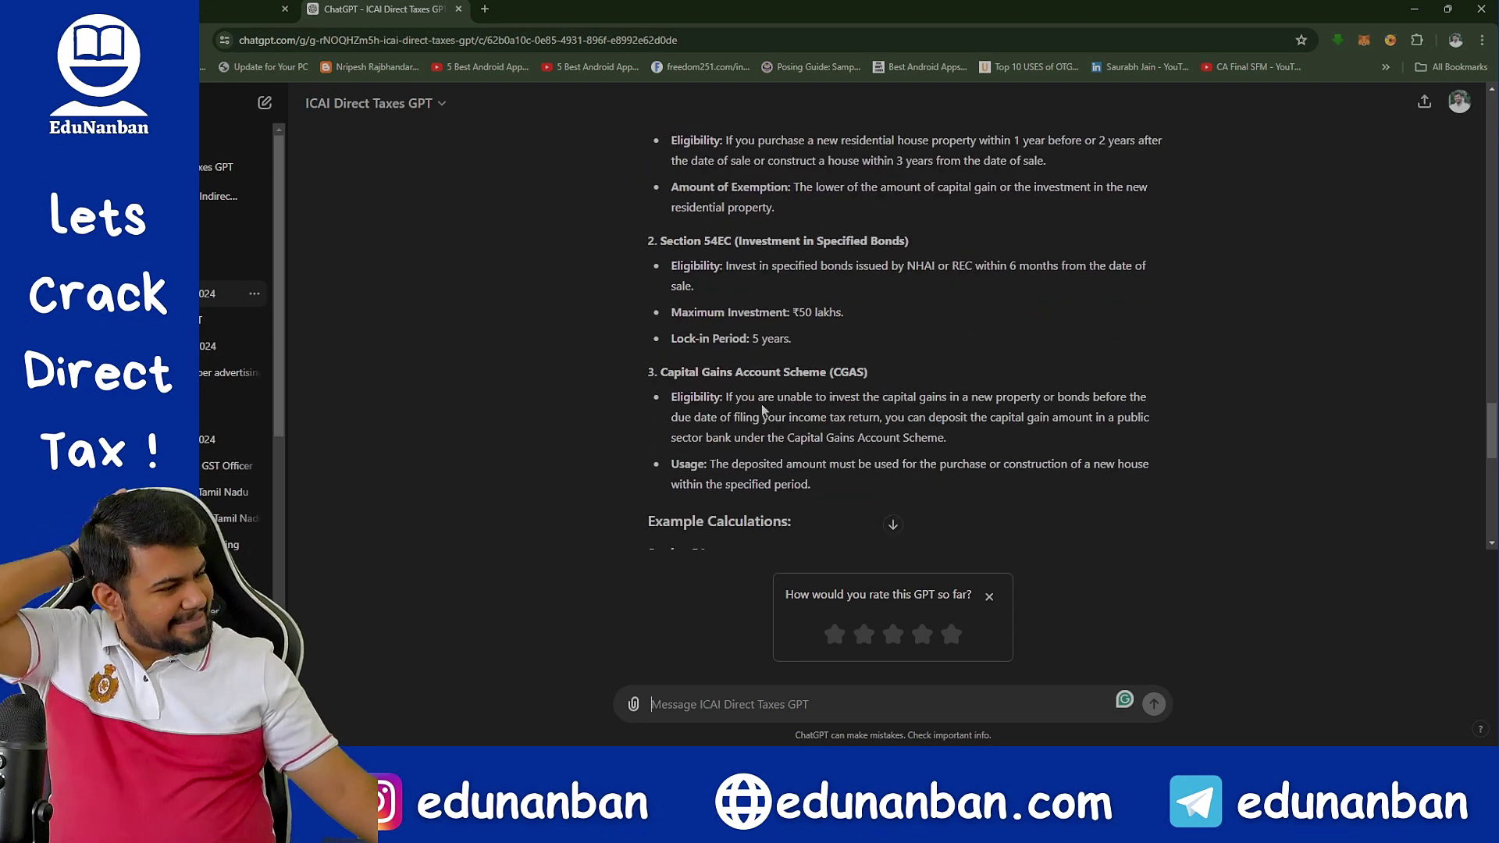
pyautogui.scroll(-5, 742, 380)
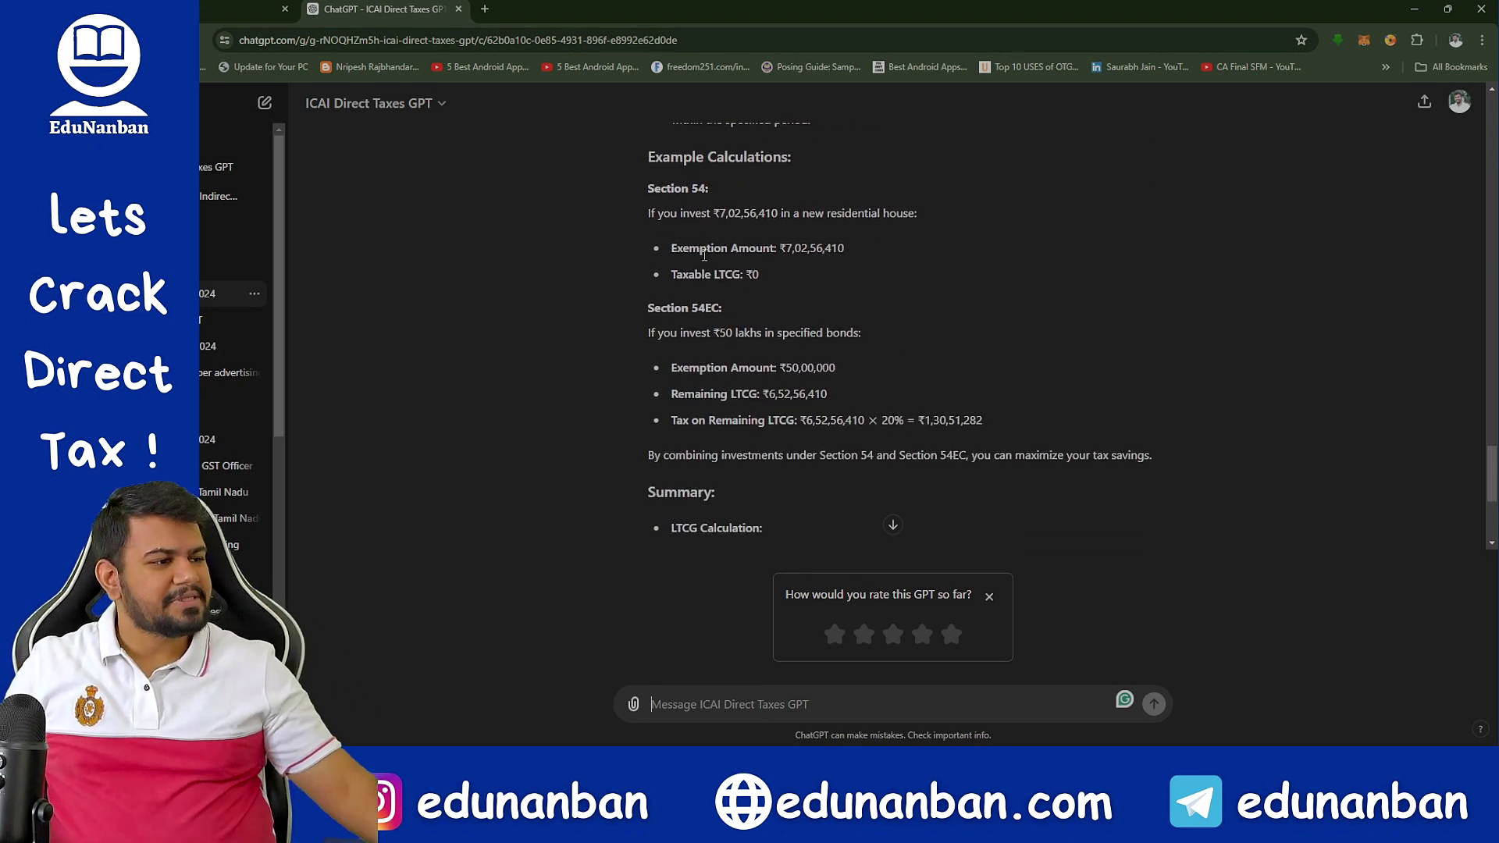
pyautogui.scroll(-4, 718, 245)
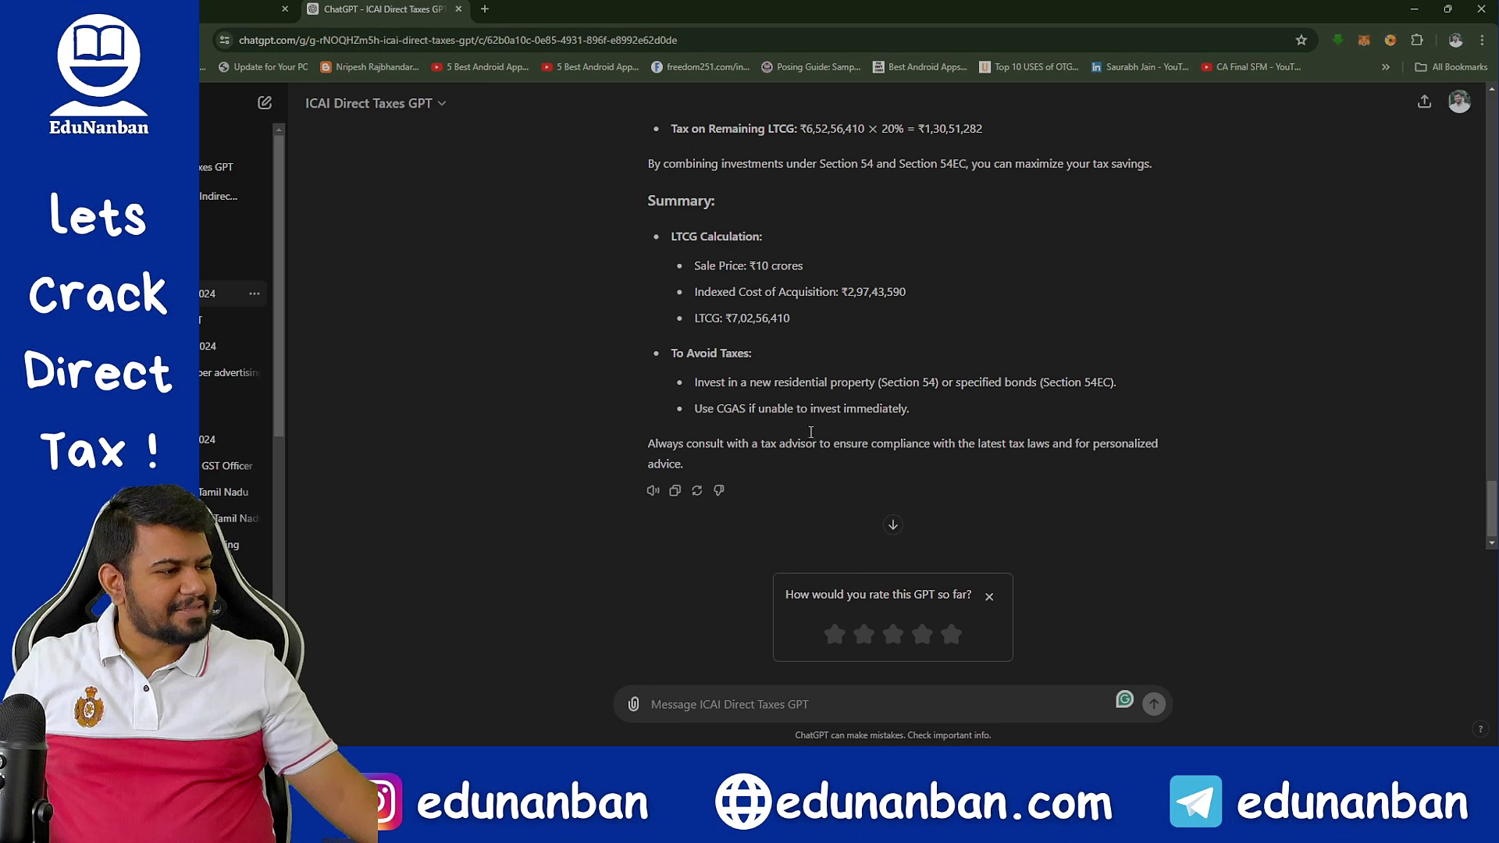
pyautogui.scroll(8, 826, 277)
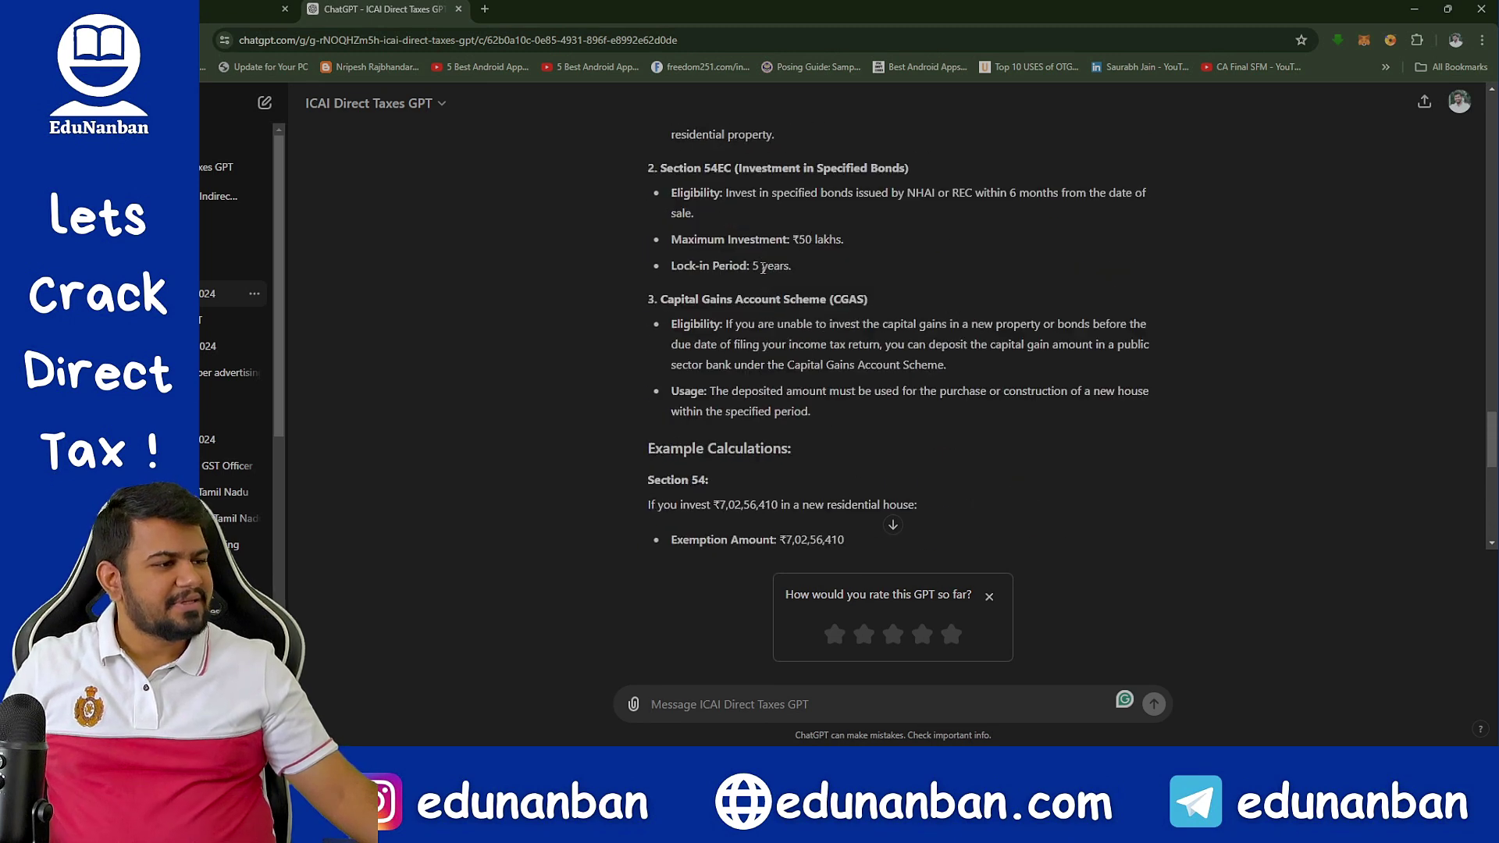
pyautogui.scroll(1, 758, 260)
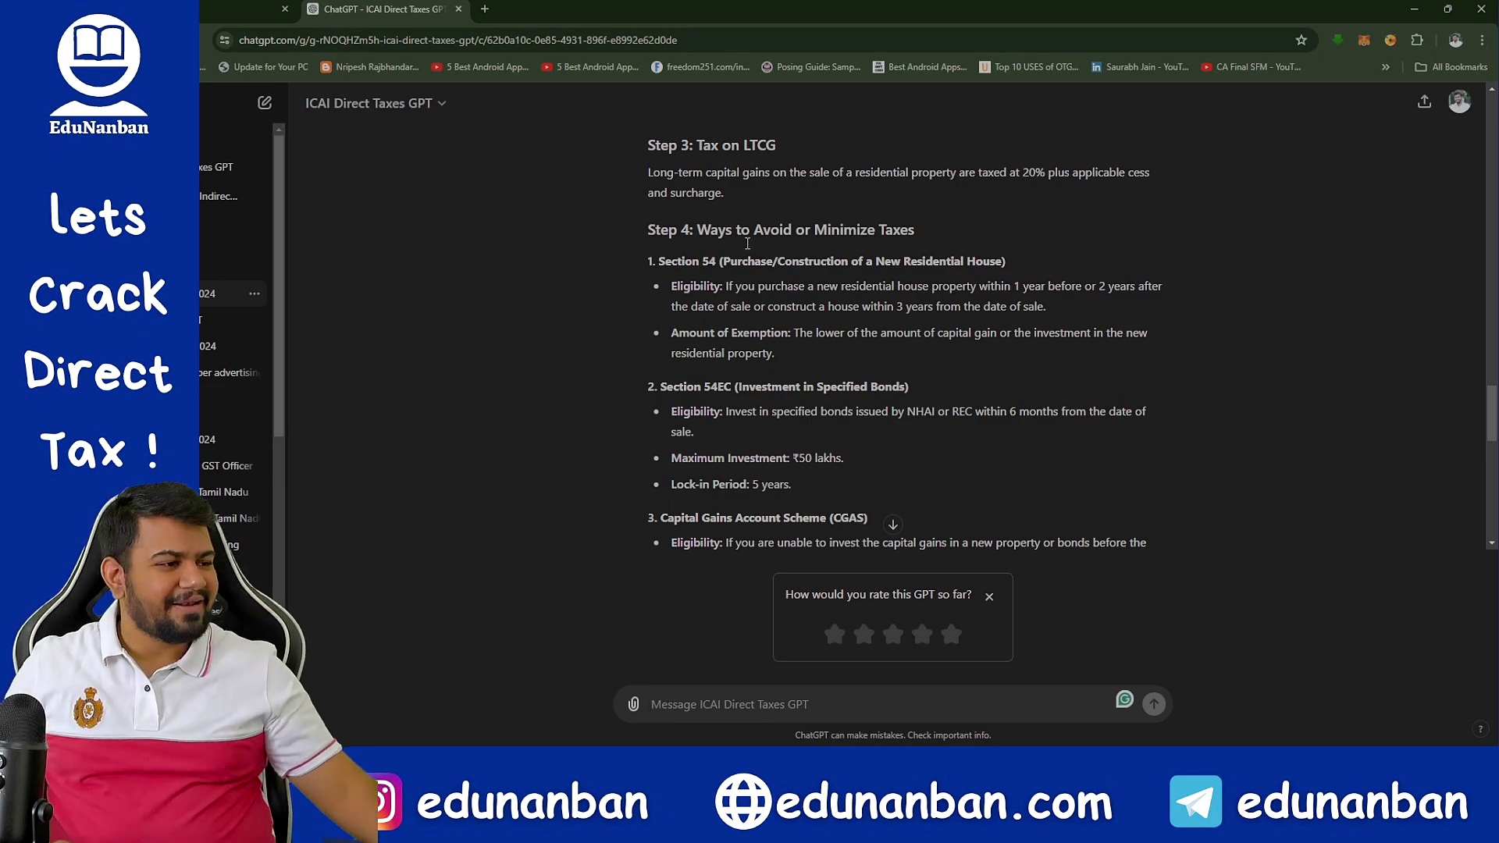
# Return to the GPT's first answer on the AY 2024-25 income tax rates and look over the Old Tax Regime slabs.
pyautogui.scroll(15, 742, 269)
pyautogui.scroll(15, 722, 285)
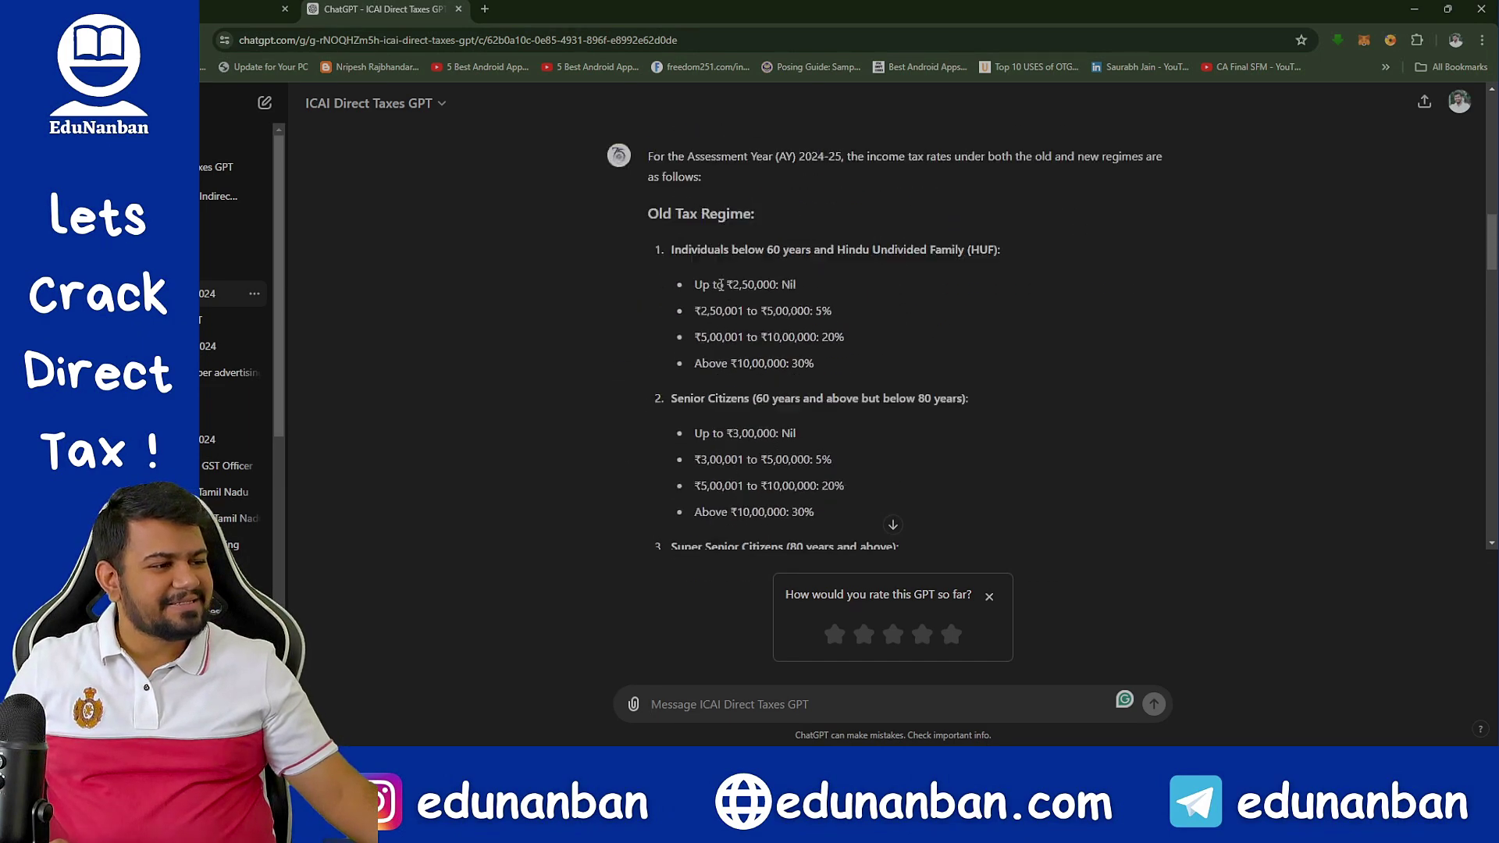
pyautogui.scroll(4, 721, 285)
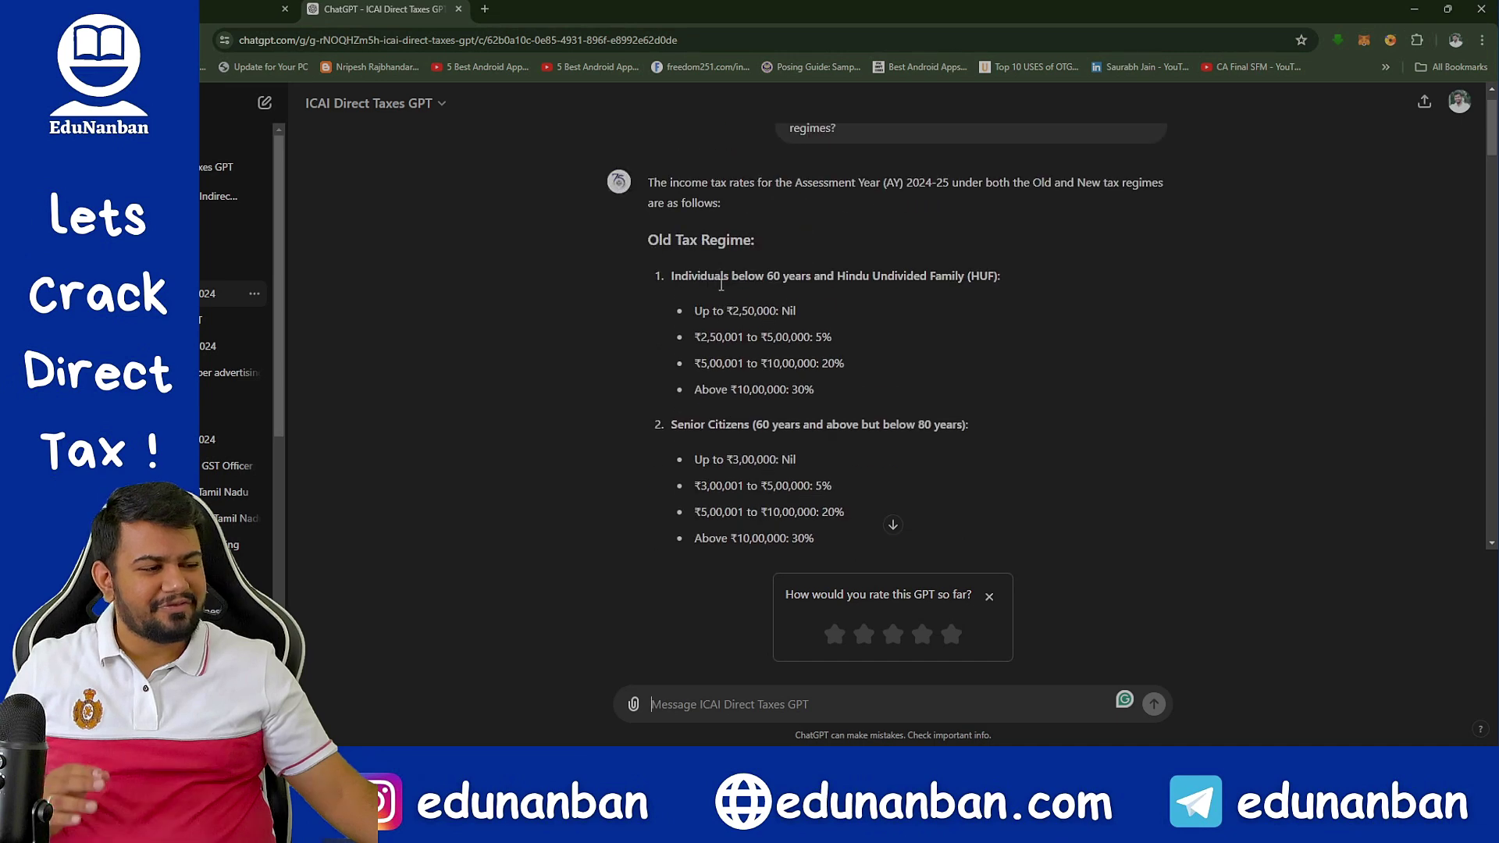